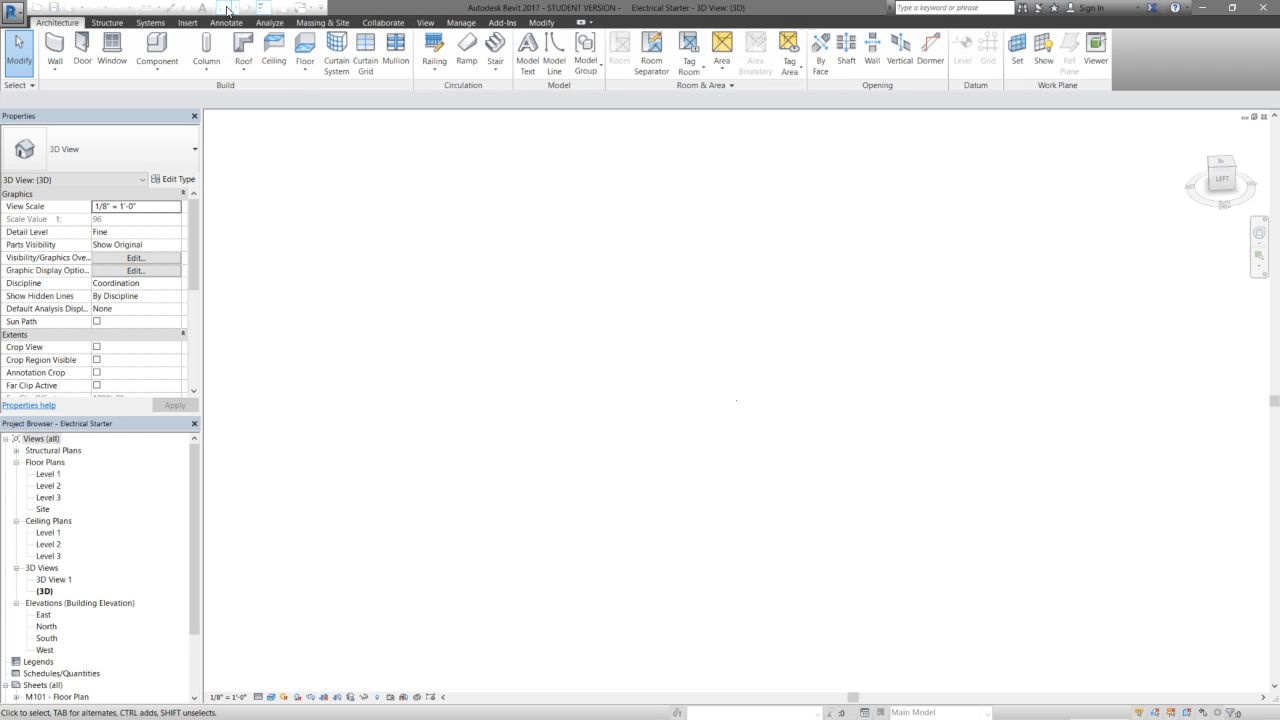
Step: Fit the building in the 3D view and turn off the Roofs category in the view's Visibility/Graphic Overrides
right_click(942, 389)
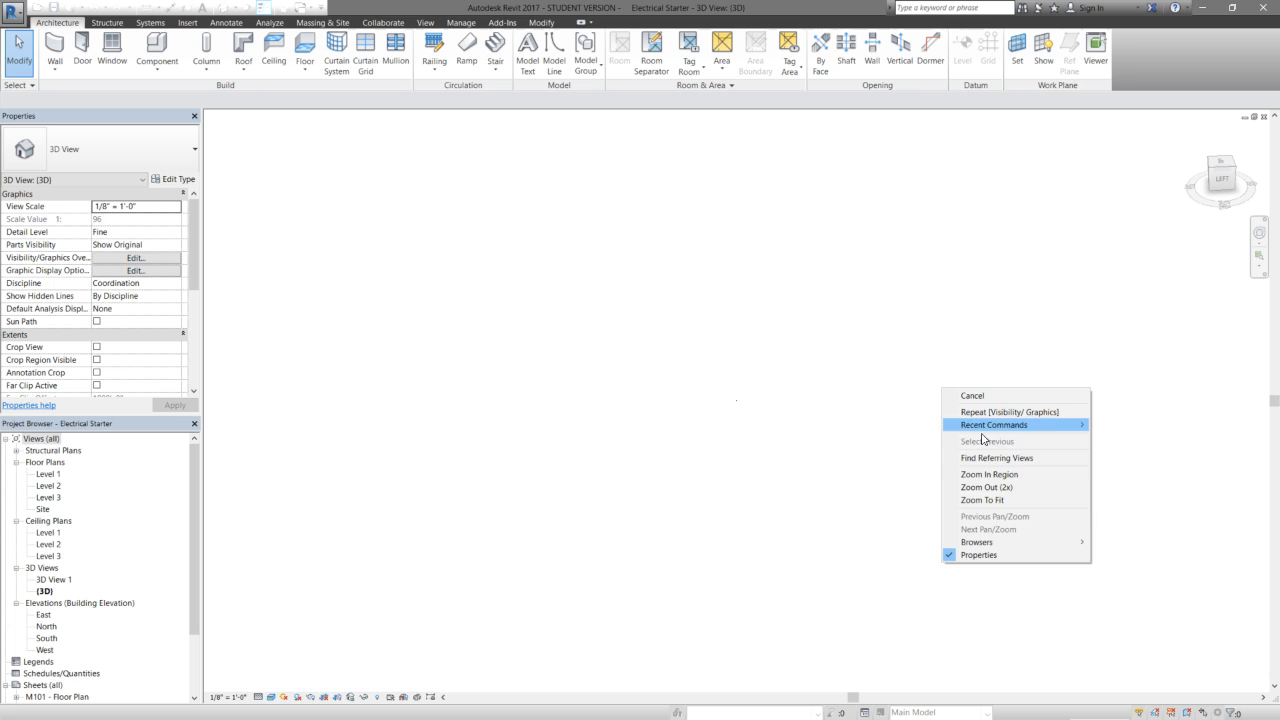
left_click(1013, 500)
middle_click_drag(986, 494, 986, 488, "shift")
middle_click_drag(663, 520, 669, 491, "shift")
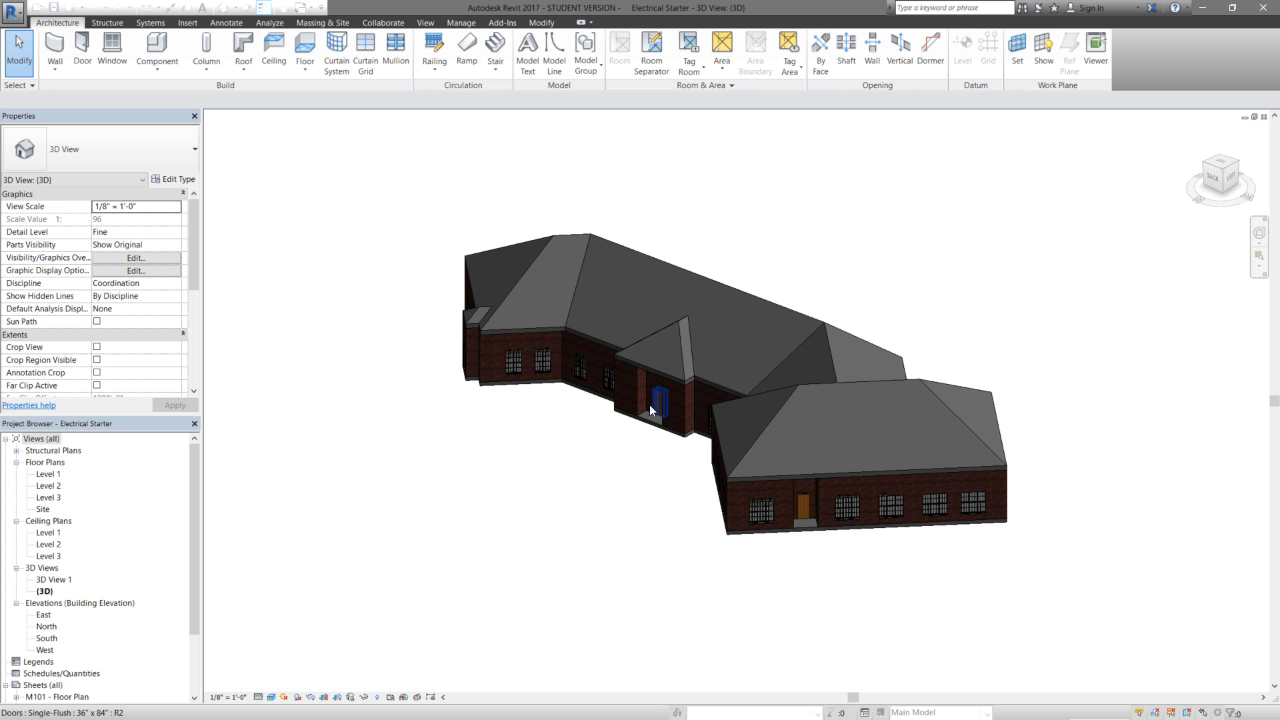
key("v")
key("g")
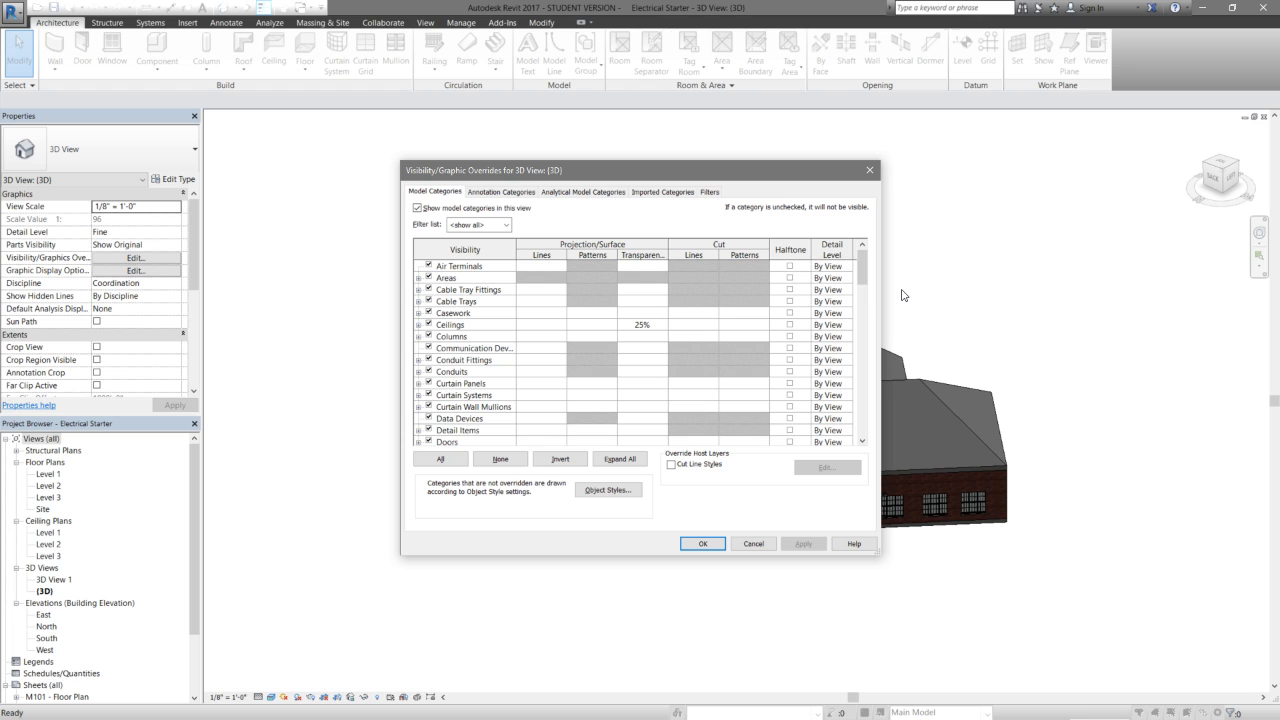
scroll(534, 334, "down", 4)
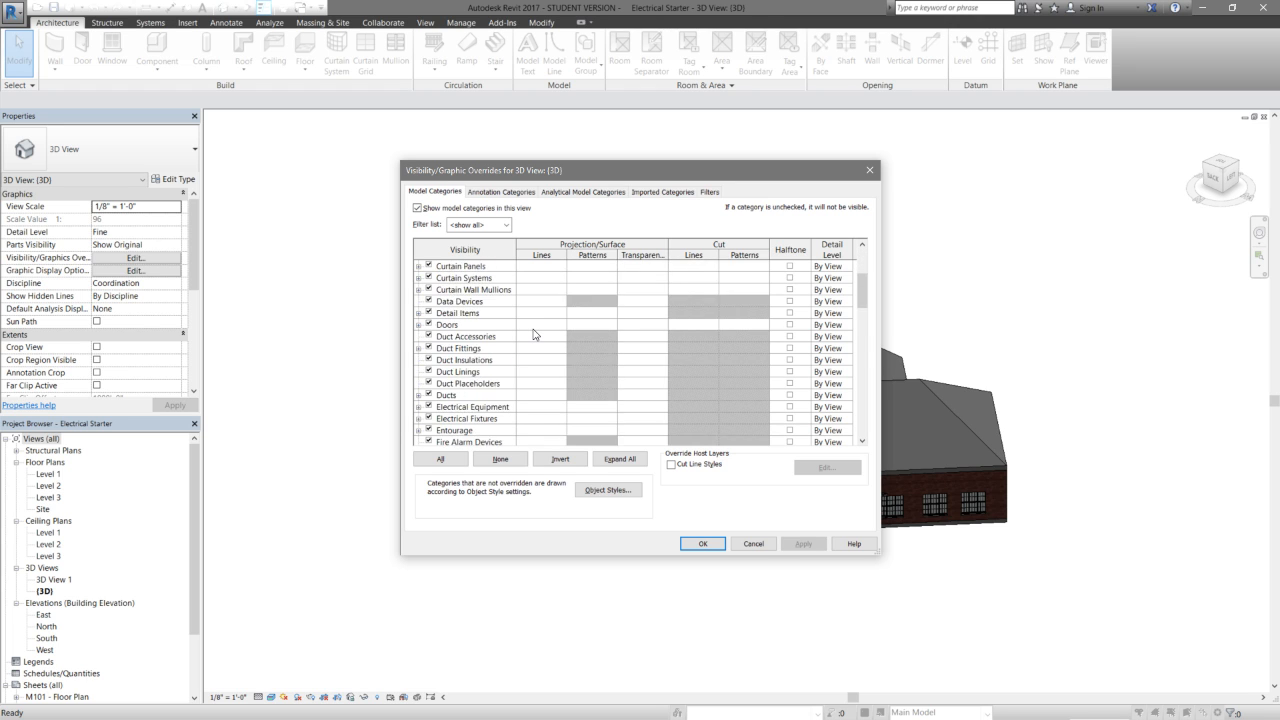
scroll(534, 334, "down", 10)
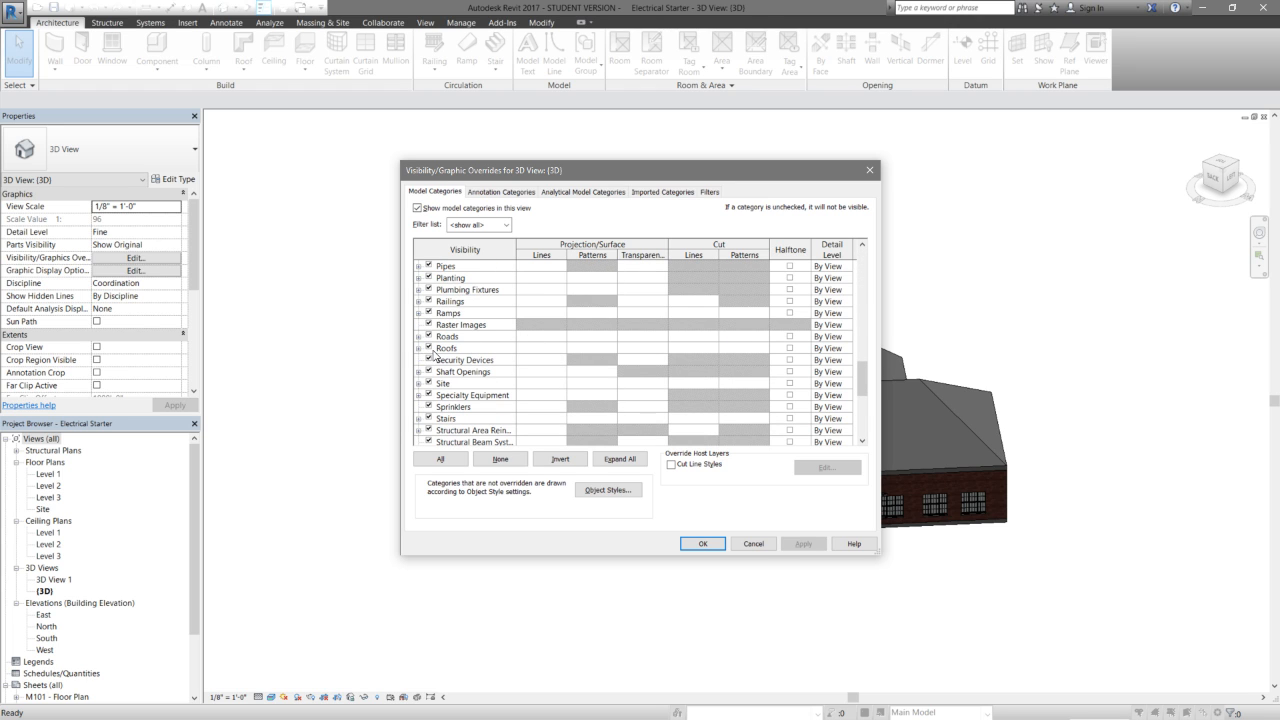
left_click(429, 348)
left_click(801, 543)
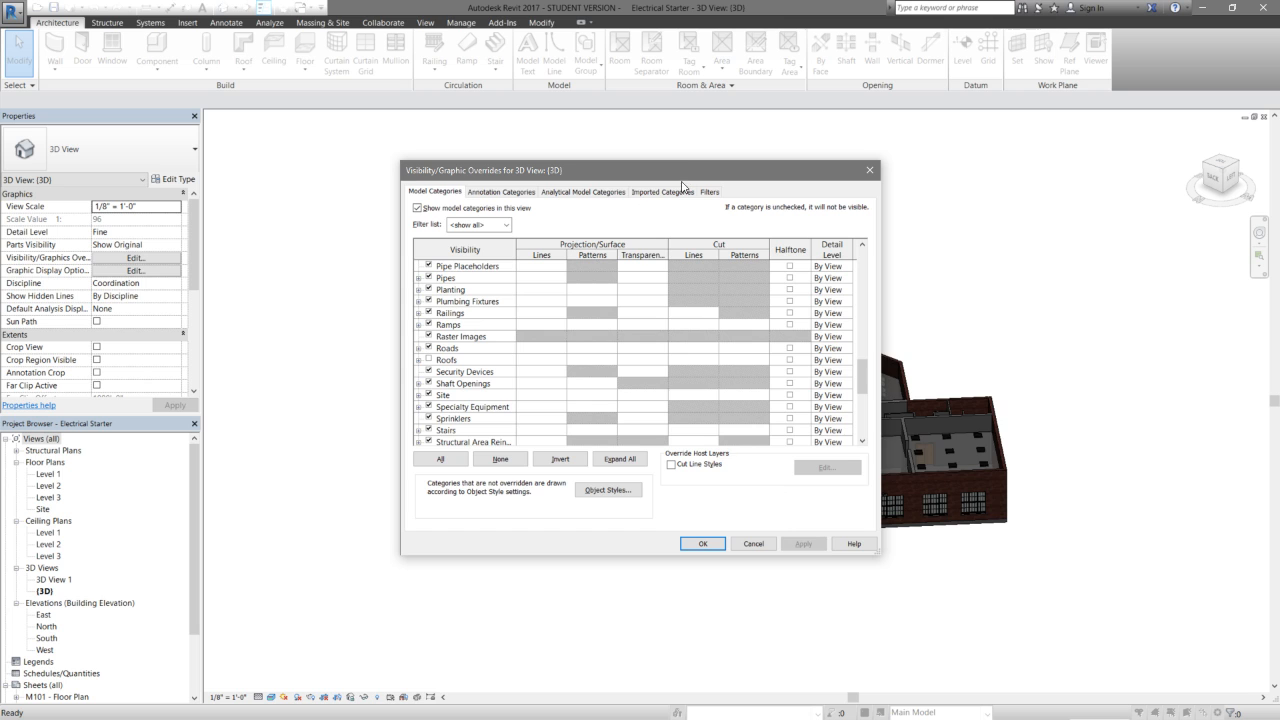
left_click_drag(683, 174, 506, 155)
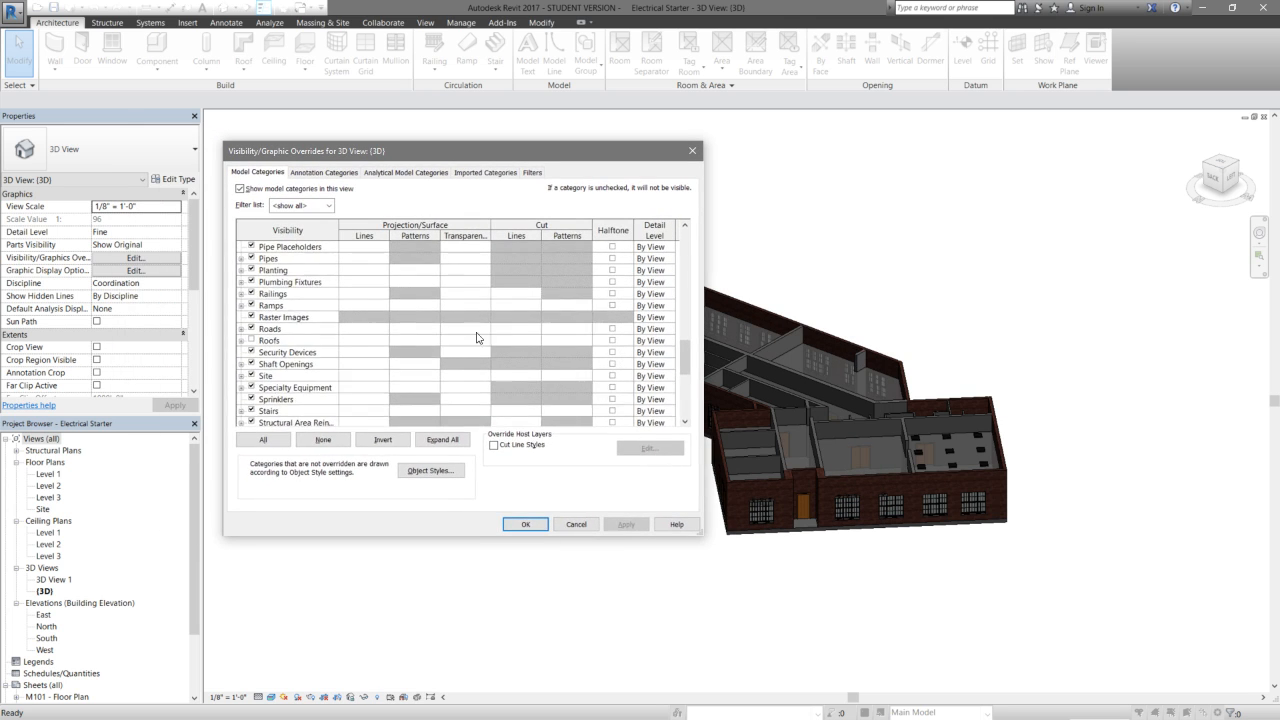
Step: Confirm a 25% surface transparency override for the Ceilings category and accept the 3D view's visibility settings
scroll(477, 337, "up", 13)
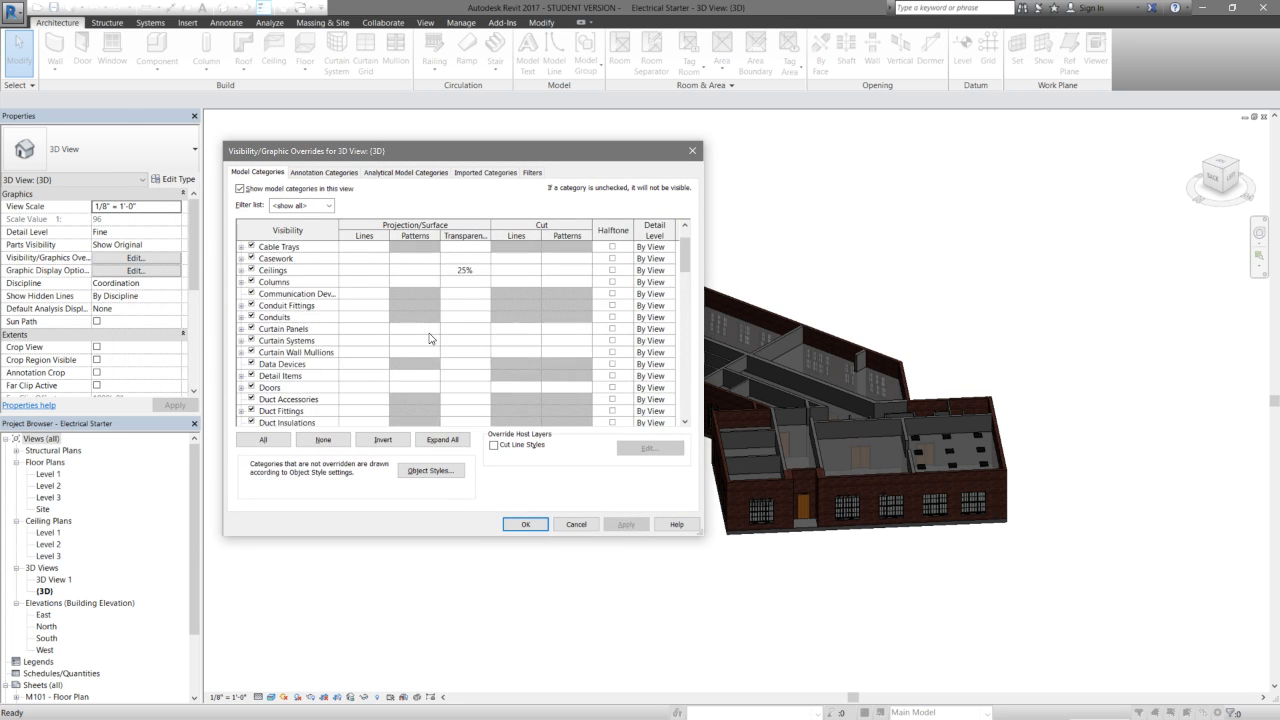
scroll(429, 339, "up", 1)
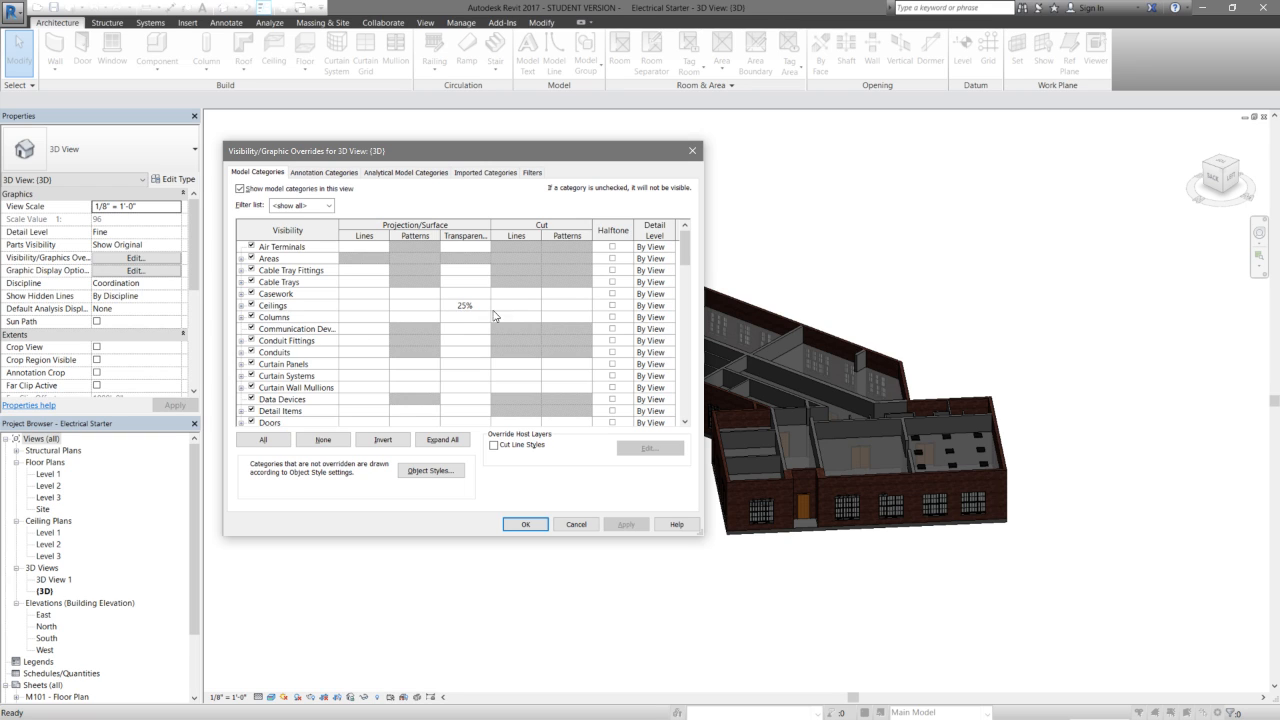
left_click(463, 305)
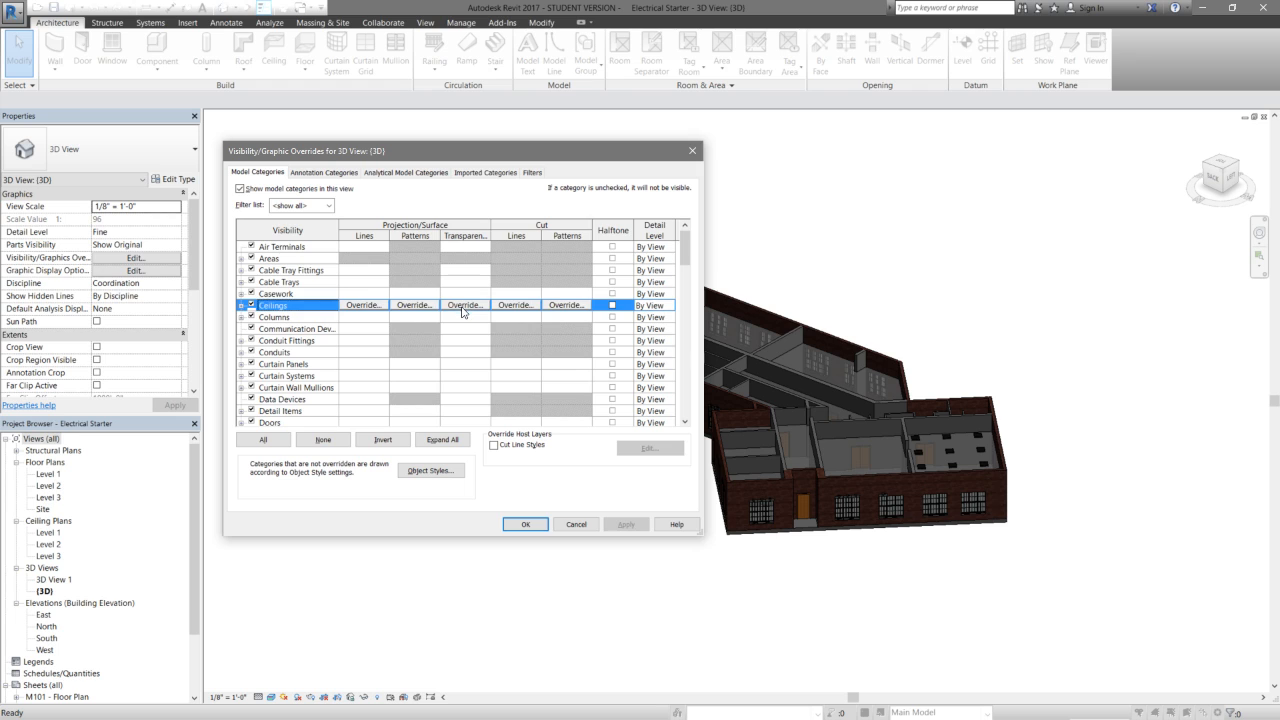
left_click(465, 305)
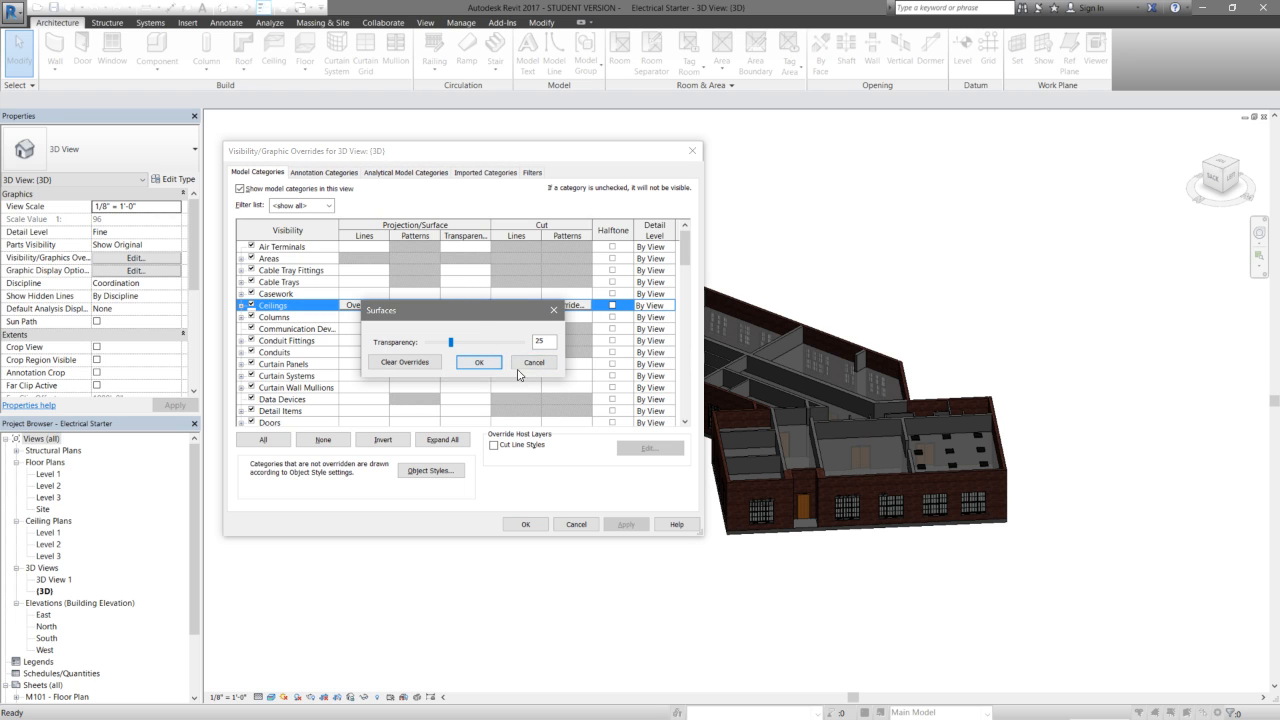
double_click(536, 342)
left_click(489, 366)
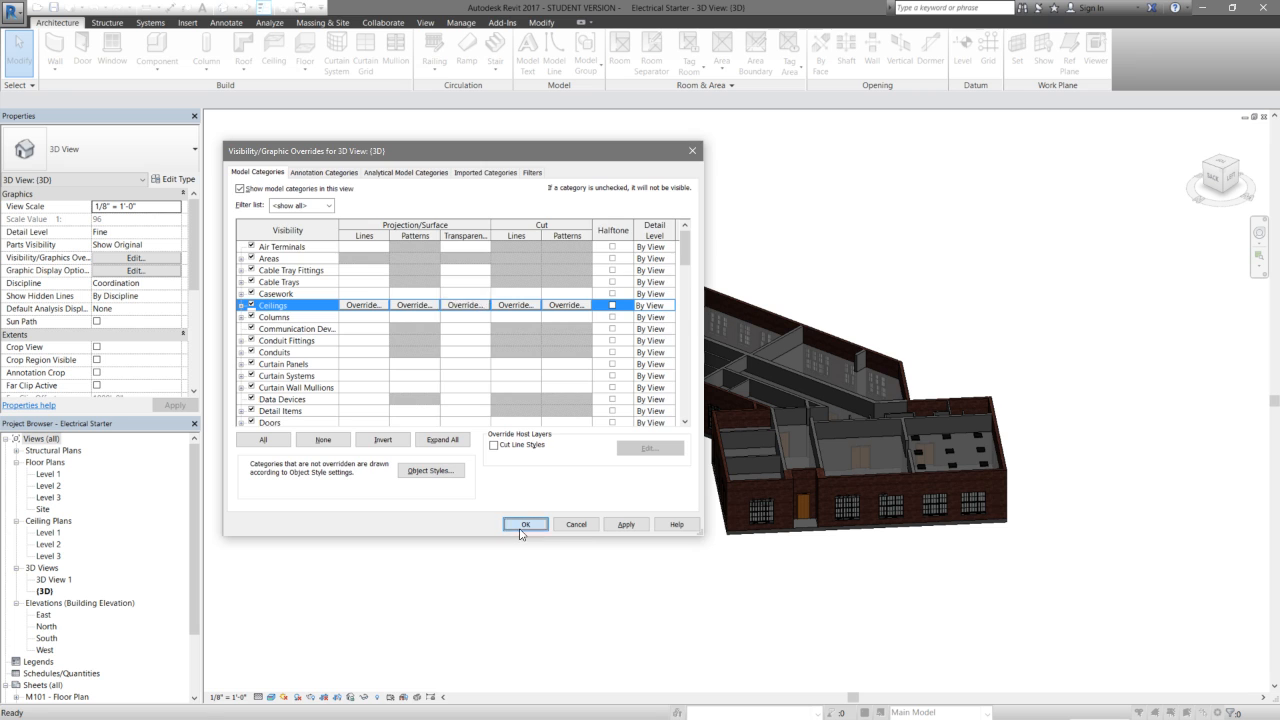
left_click(521, 526)
middle_click_drag(632, 519, 771, 526, "shift")
scroll(924, 460, "up", 5)
scroll(651, 457, "down", 3)
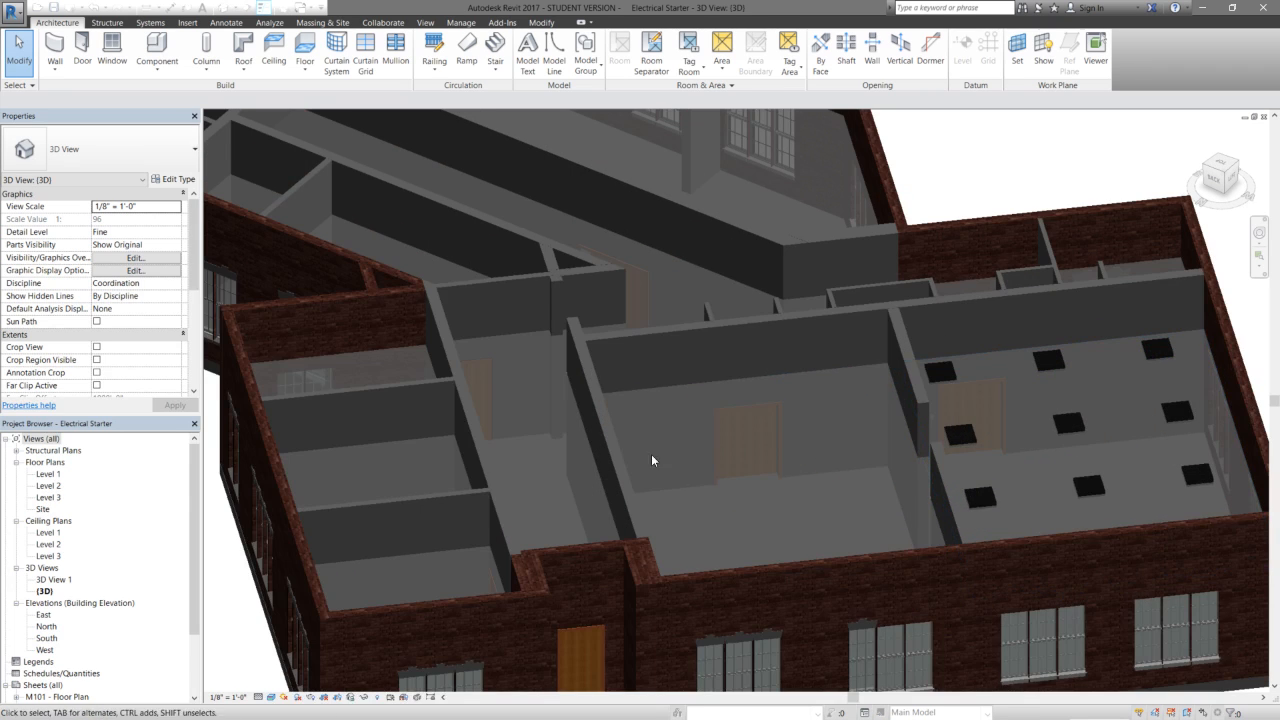
scroll(700, 520, "down", 5)
middle_click_drag(507, 548, 524, 521)
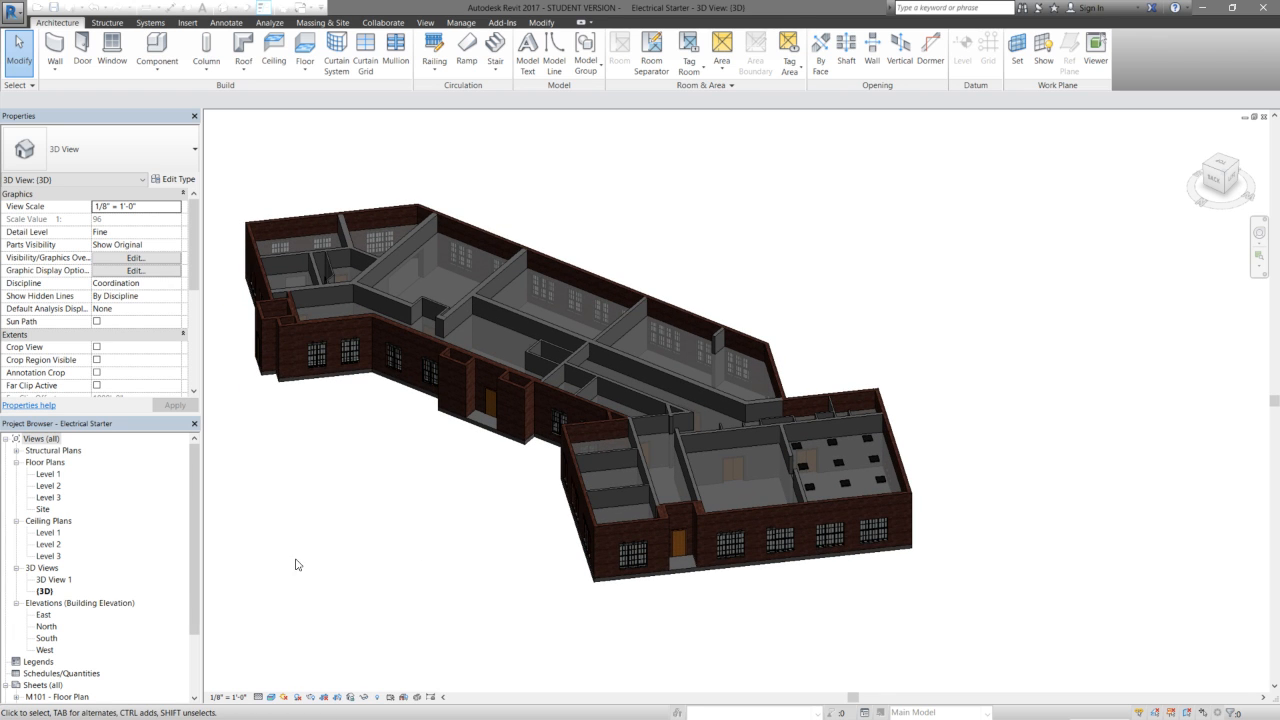
Step: Duplicate the Level 1 ceiling plan with detailing
left_click(47, 534)
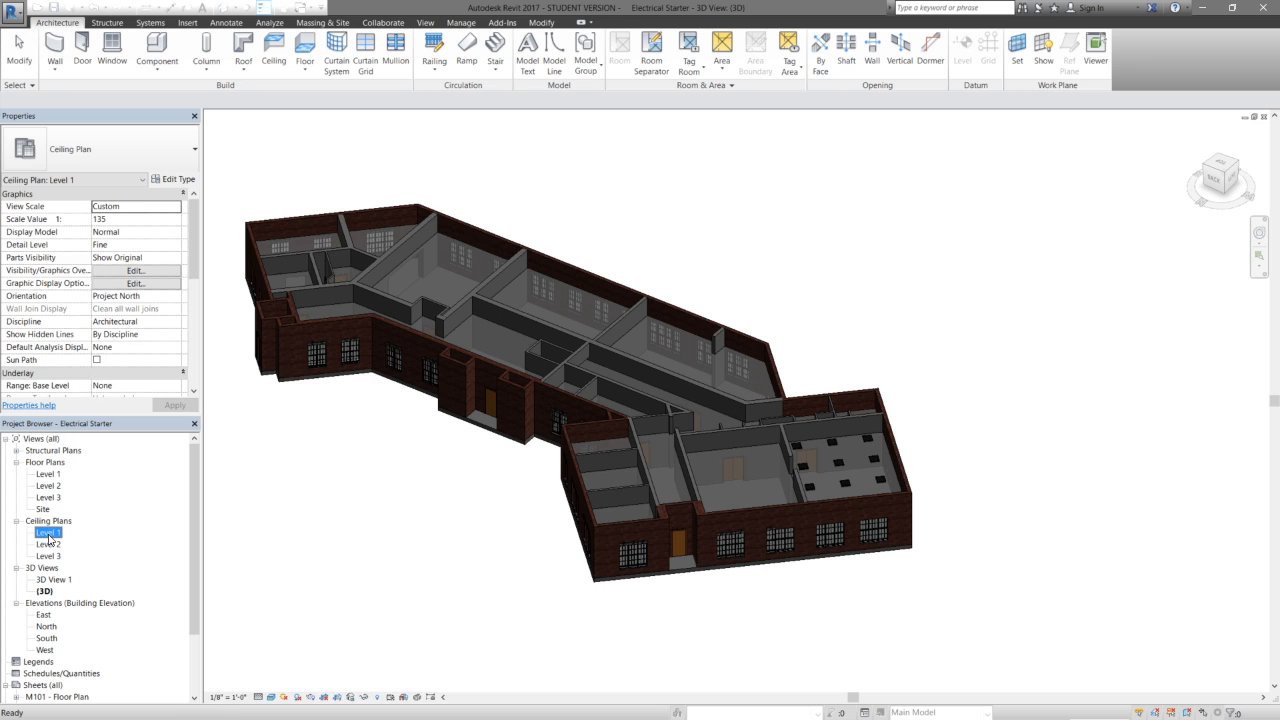
right_click(47, 534)
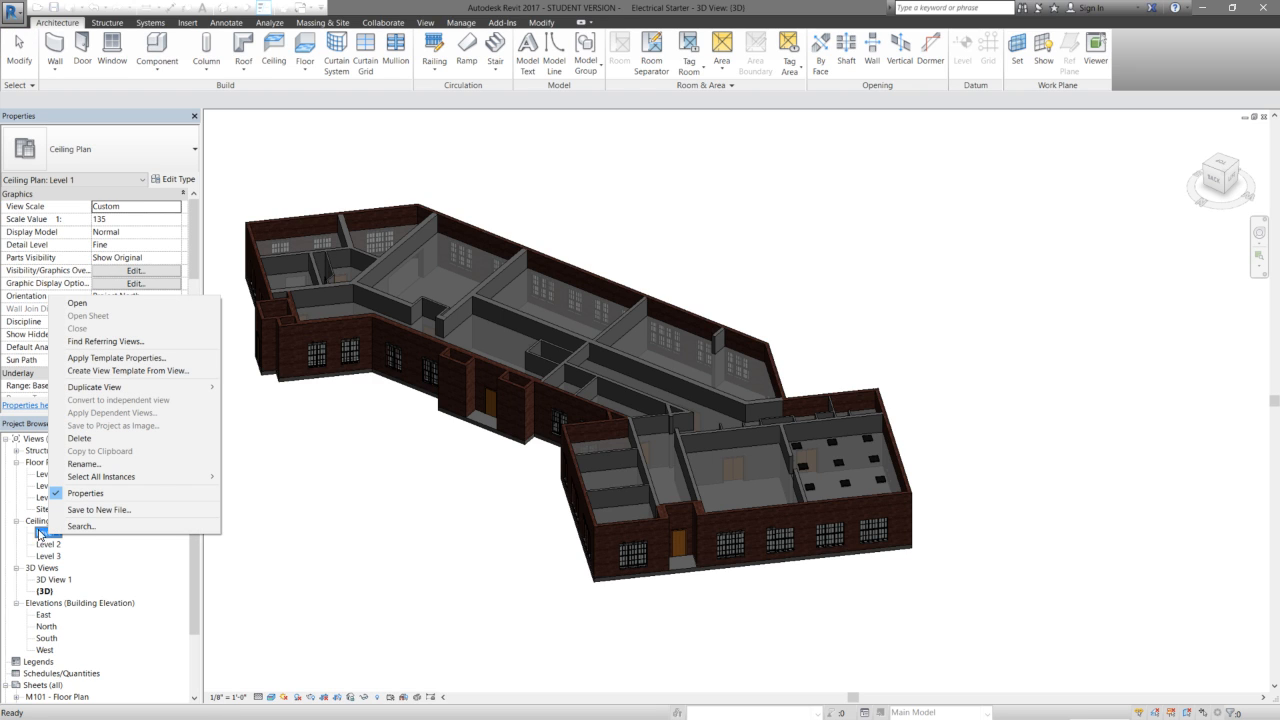
left_click(60, 544)
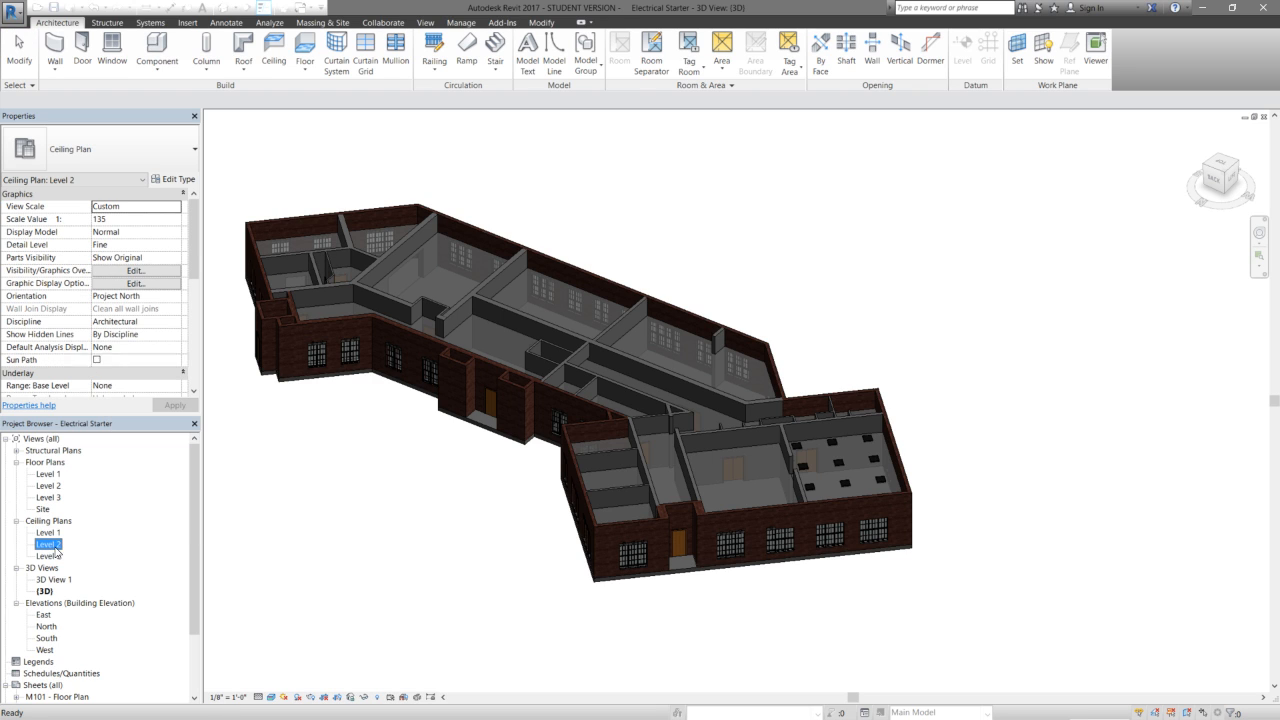
key("Up")
right_click(51, 538)
mouse_move(204, 393)
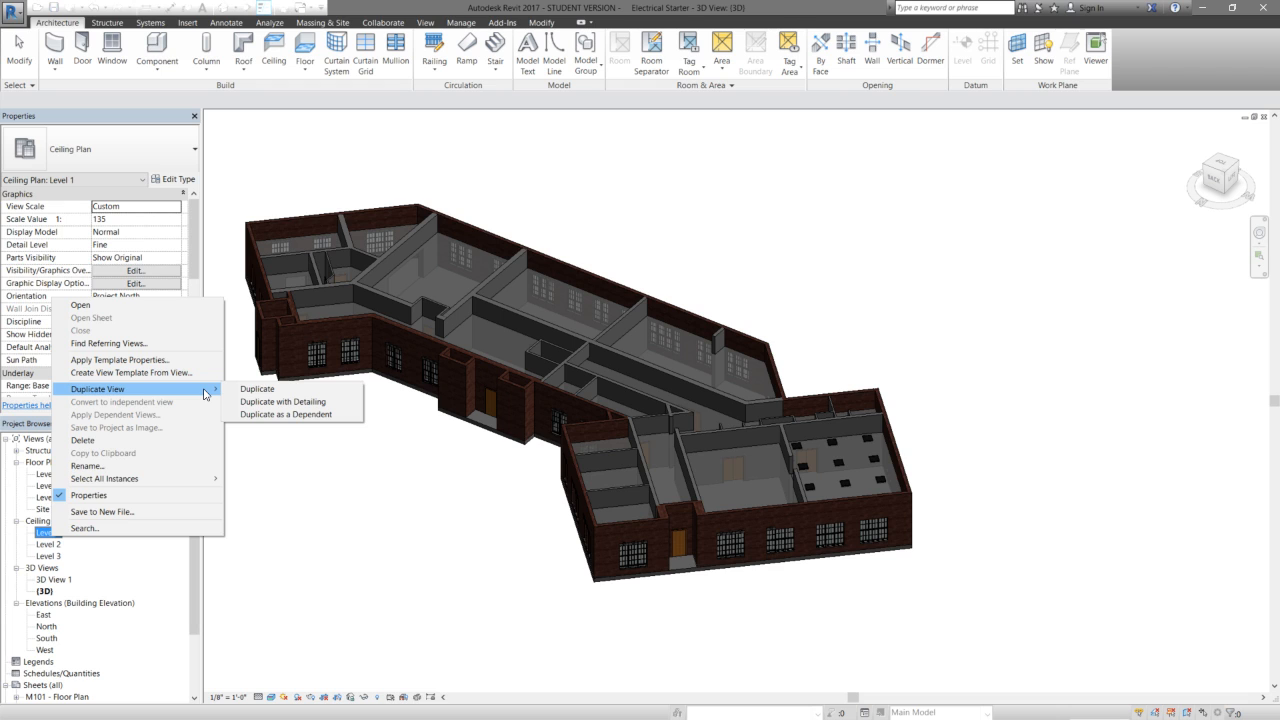
left_click(322, 402)
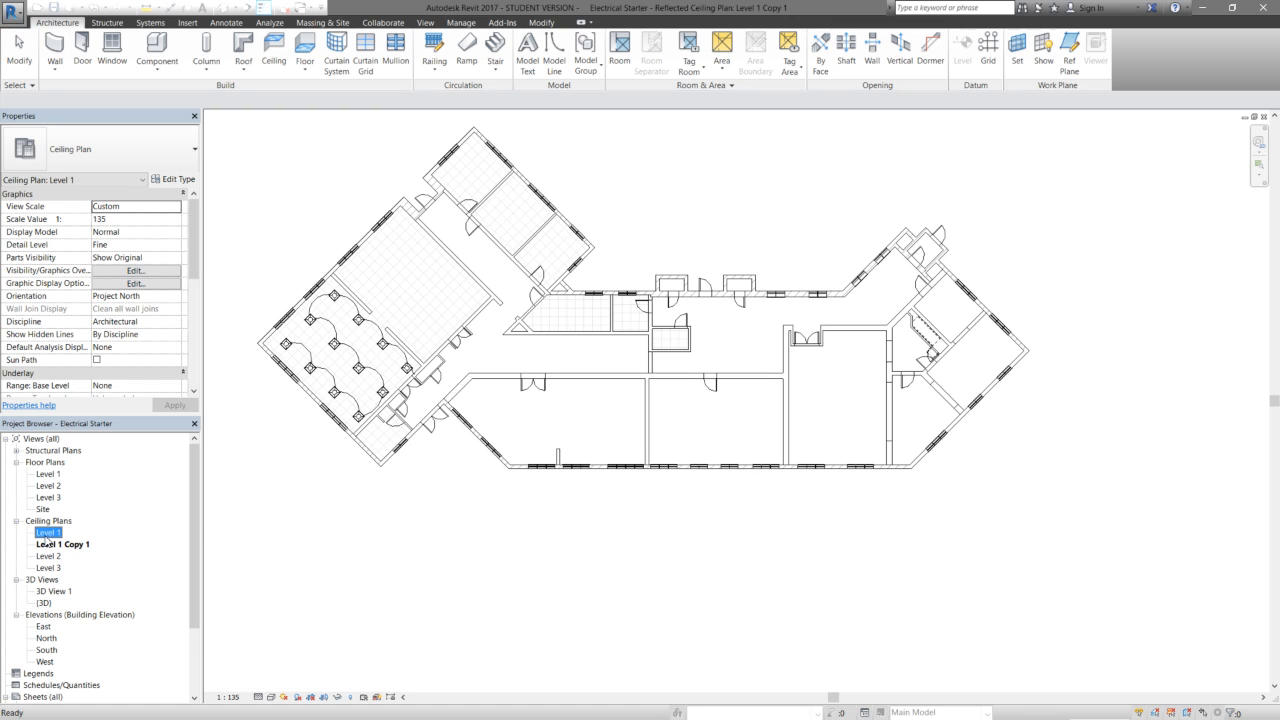
Step: Rename the original Level 1 ceiling plan to Level 1 Mechanical without renaming the corresponding level and views
right_click(47, 534)
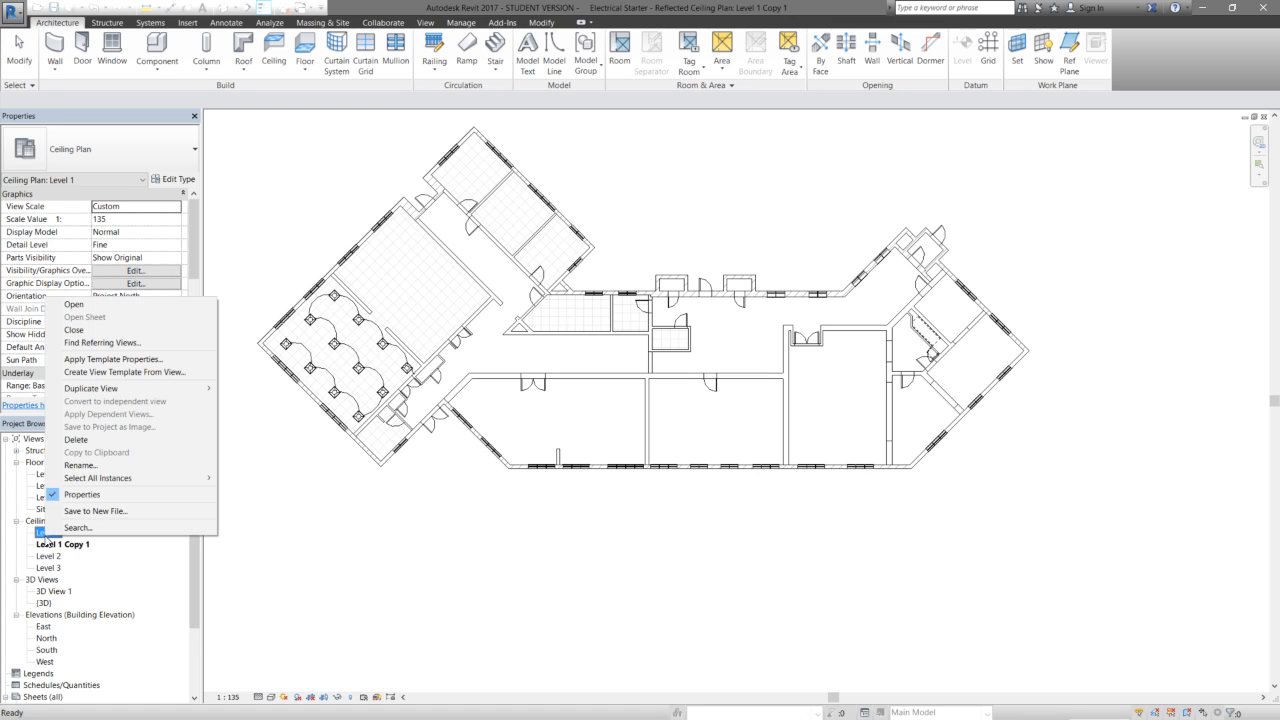
left_click(80, 465)
left_click(674, 354)
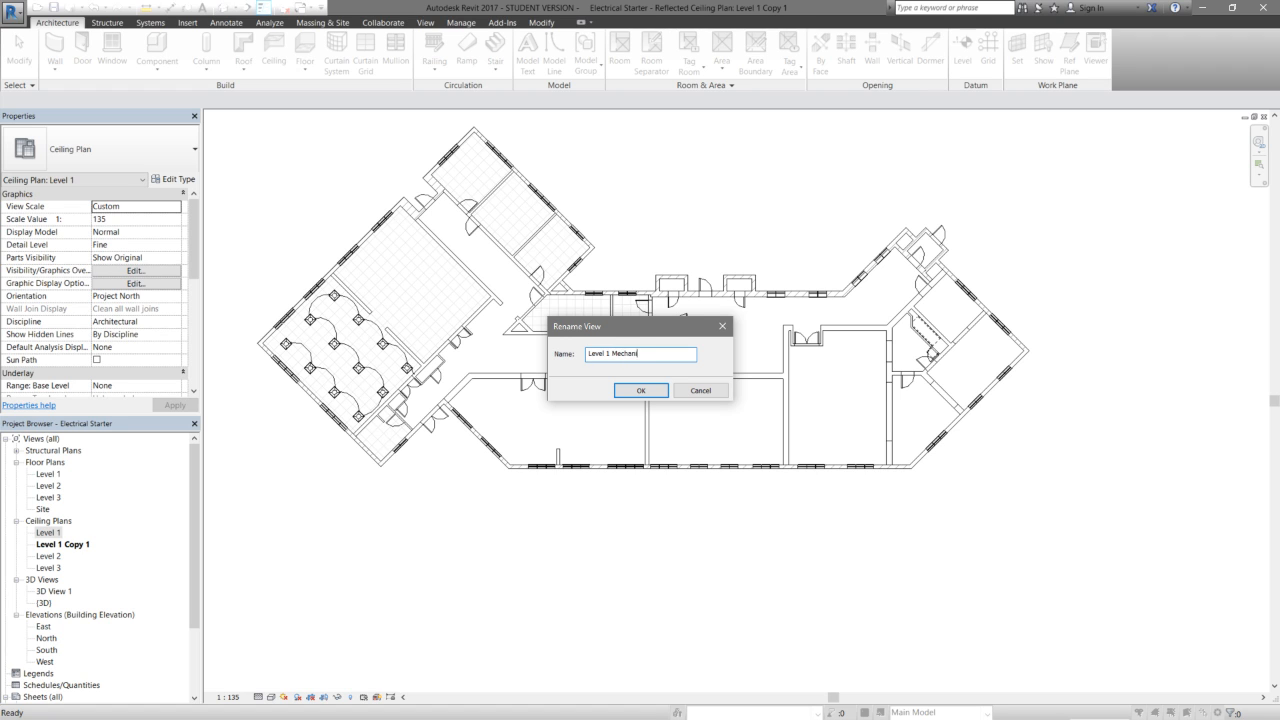
left_click(645, 391)
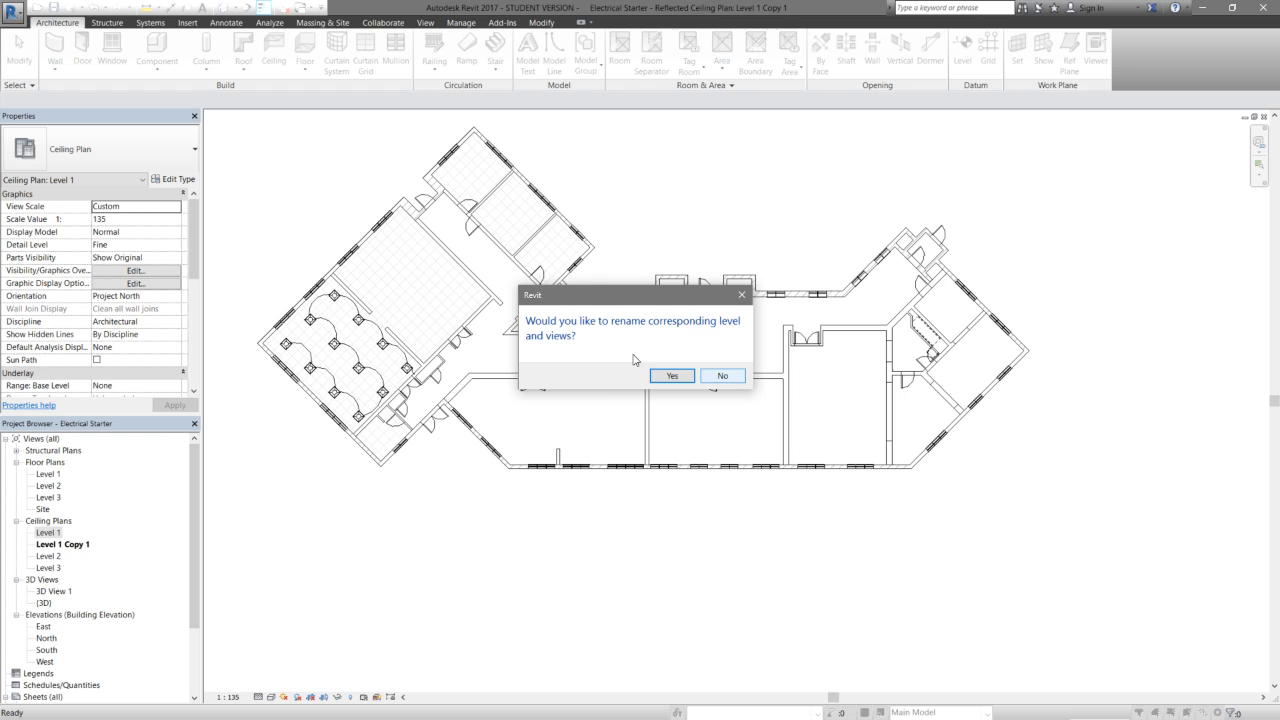
left_click(737, 376)
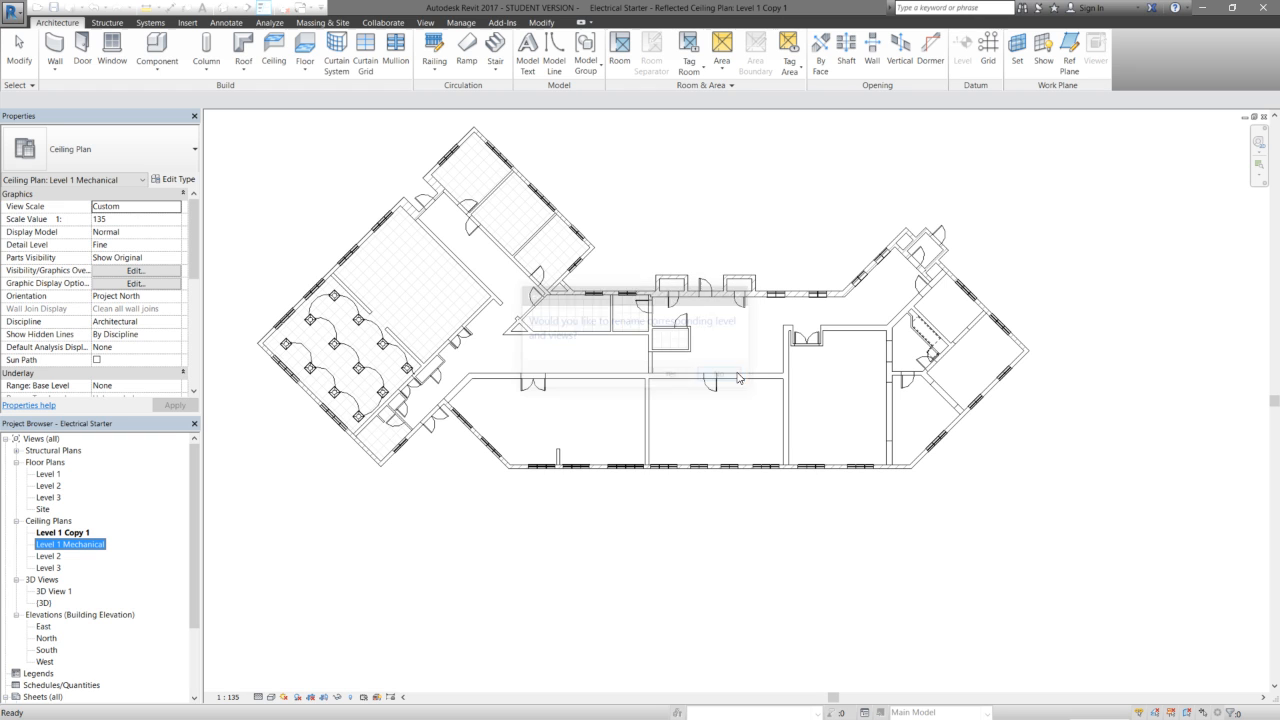
Step: Rename the duplicated ceiling plan Level 1 Copy 1 to Level 1 Electrical
left_click(77, 535)
right_click(77, 535)
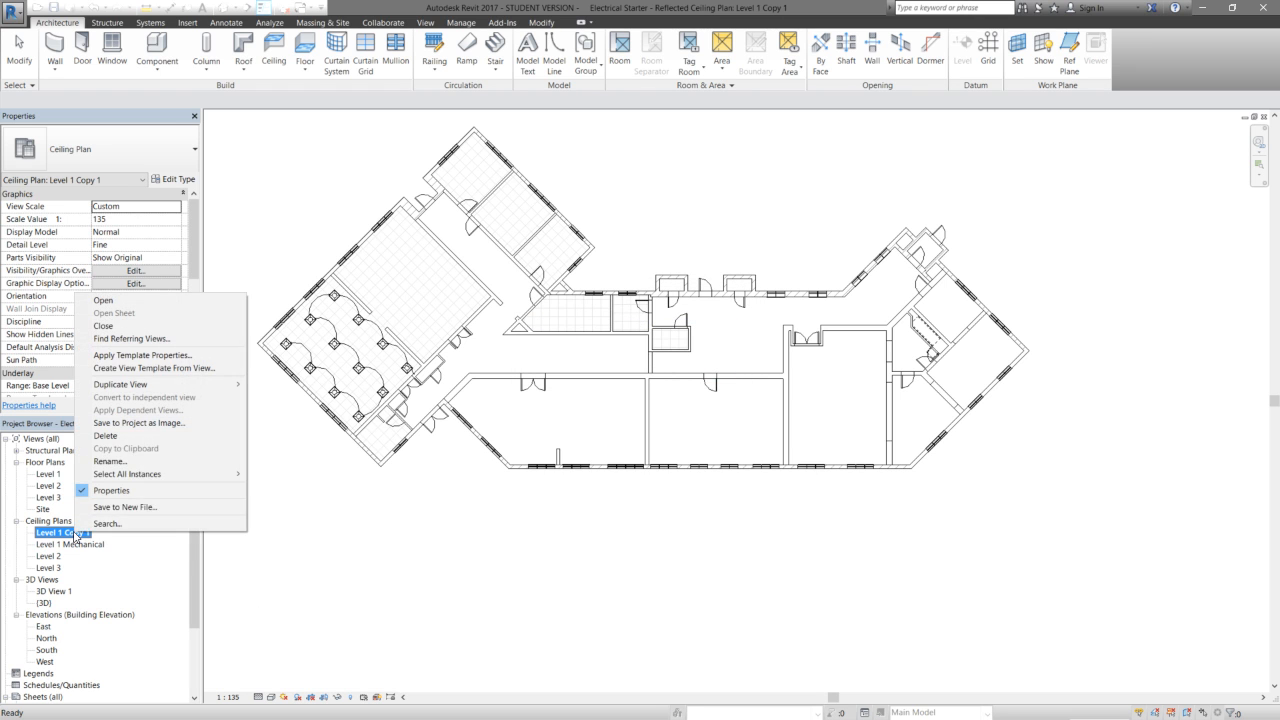
left_click(114, 461)
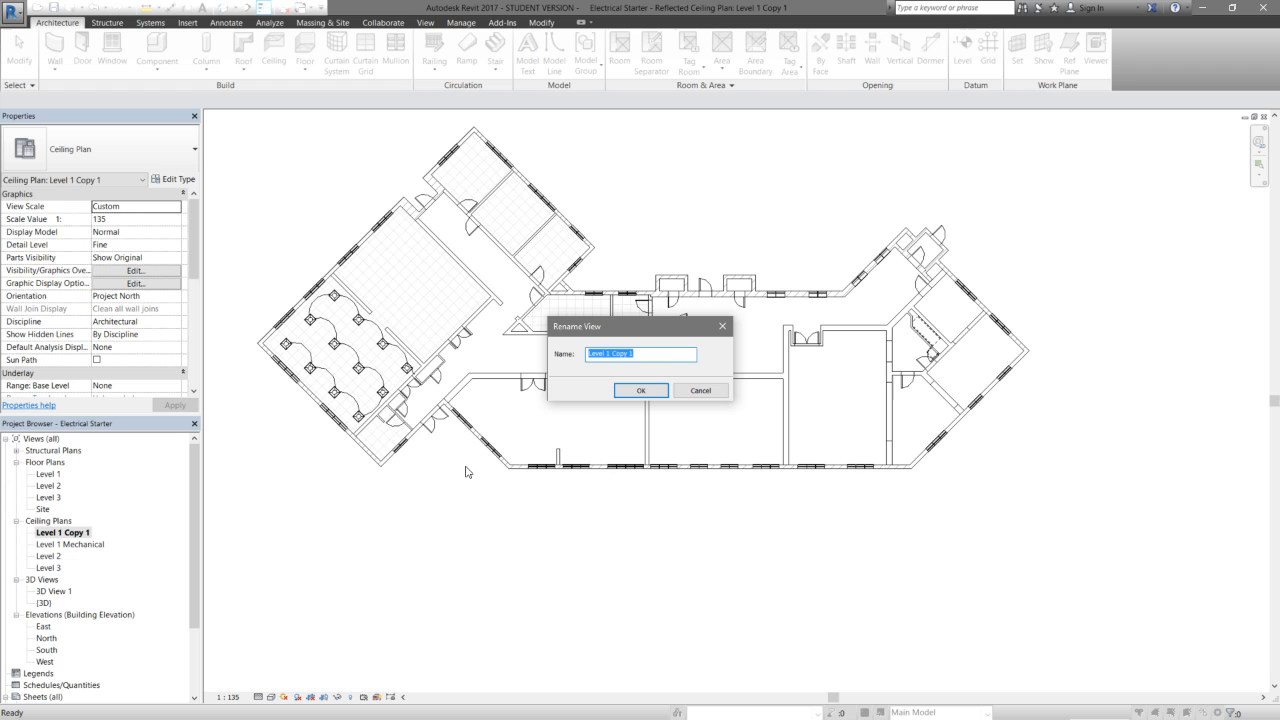
left_click(683, 351)
left_click(645, 390)
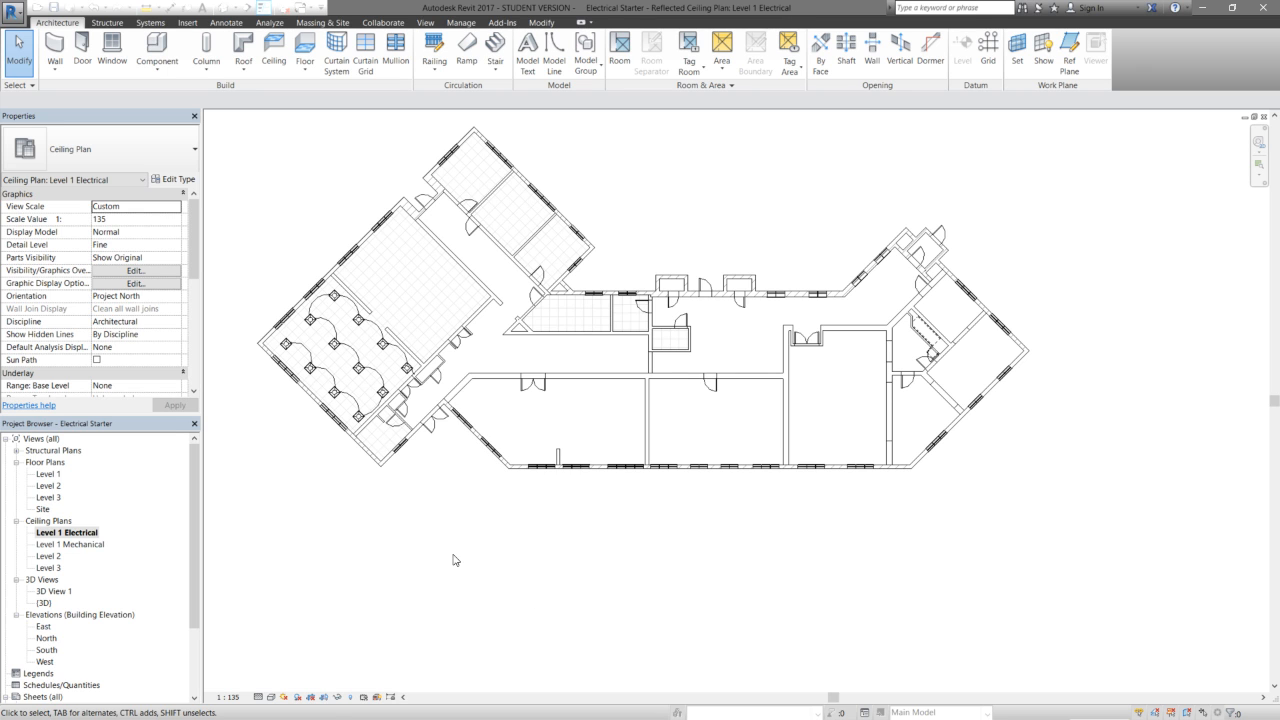
Step: In the Level 1 Electrical plan's Visibility/Graphic Overrides, apply 50% surface transparency and halftone to Ceilings
mouse_move(460, 561)
middle_mouse_down()
mouse_move(492, 570)
mouse_move(481, 580)
middle_mouse_up()
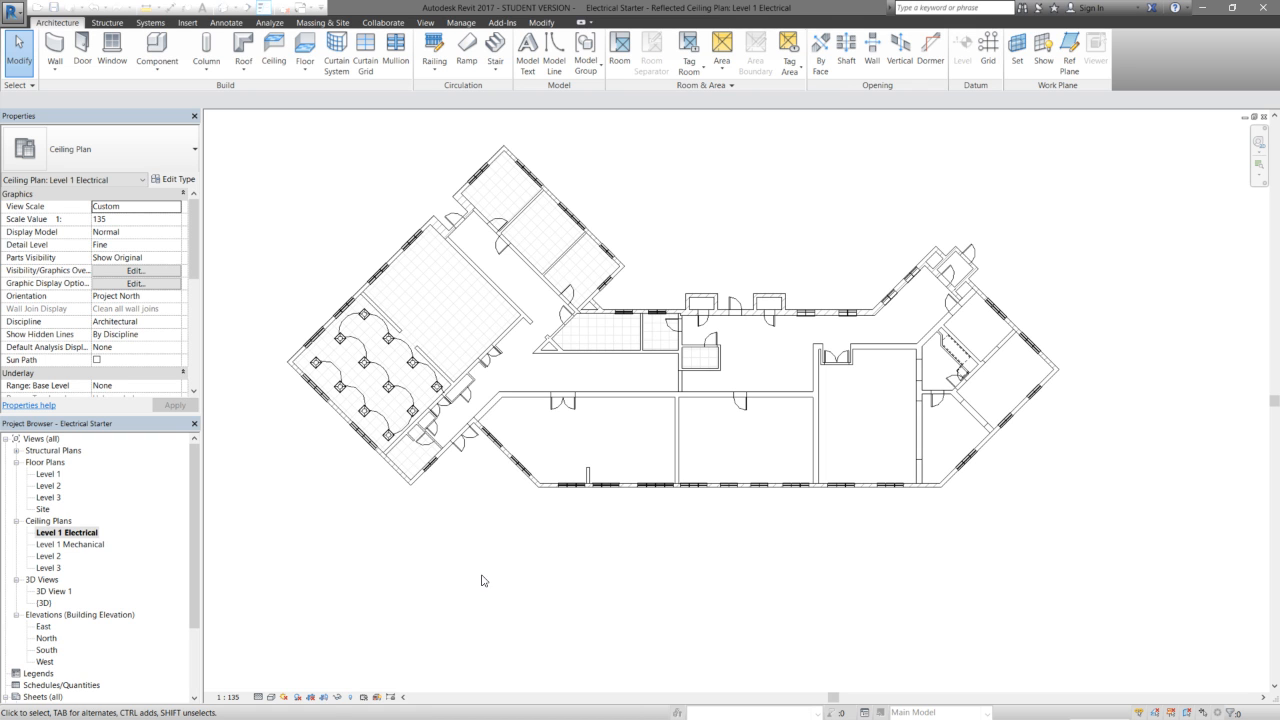
middle_click_drag(553, 589, 536, 567)
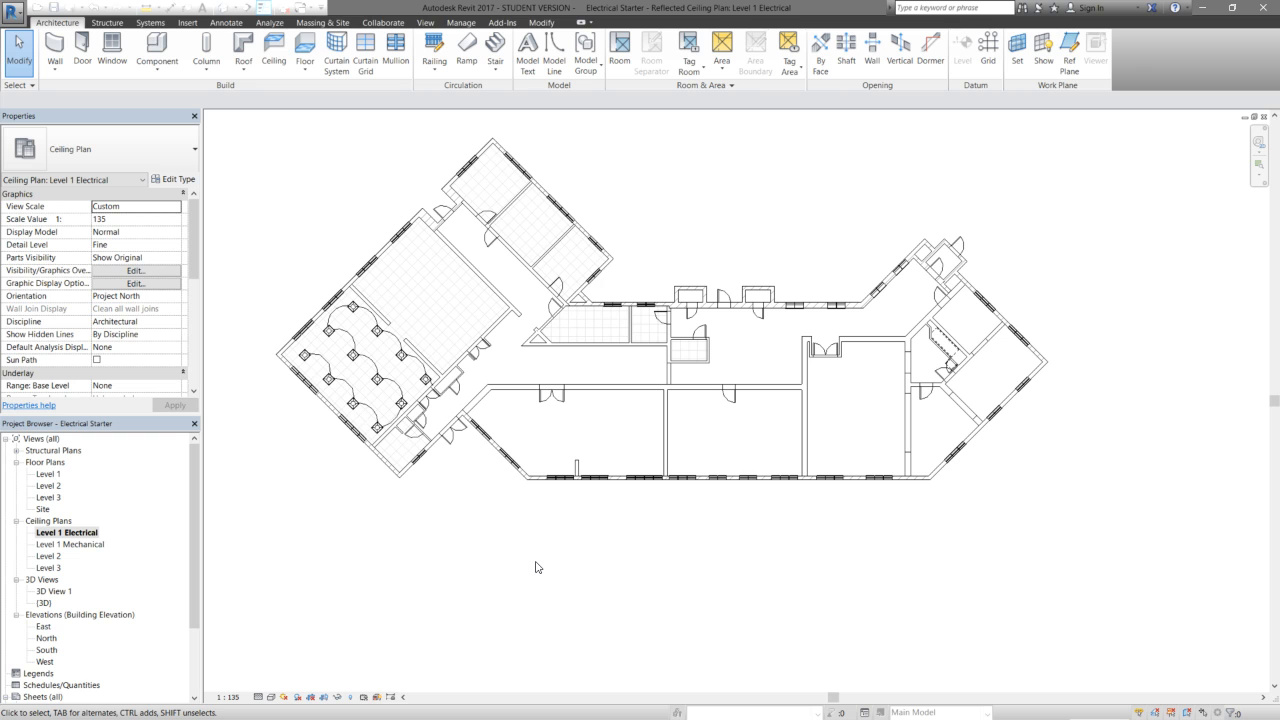
key("v")
key("g")
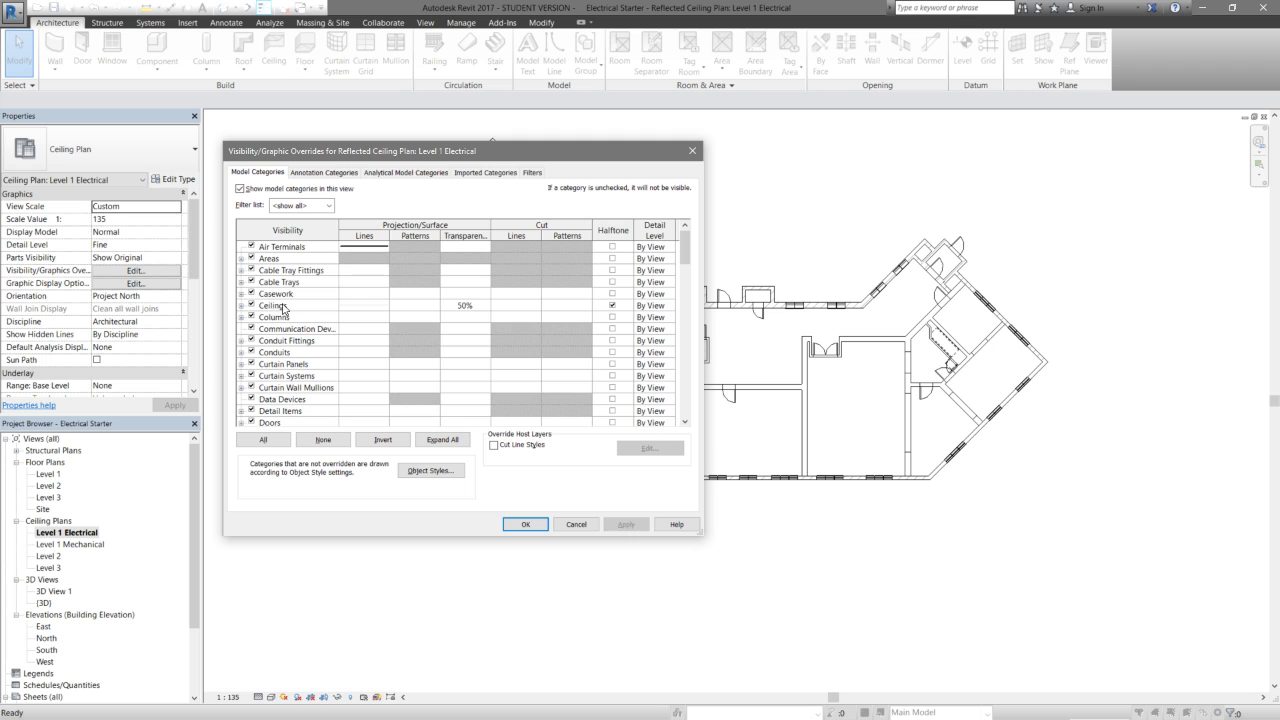
left_click(474, 313)
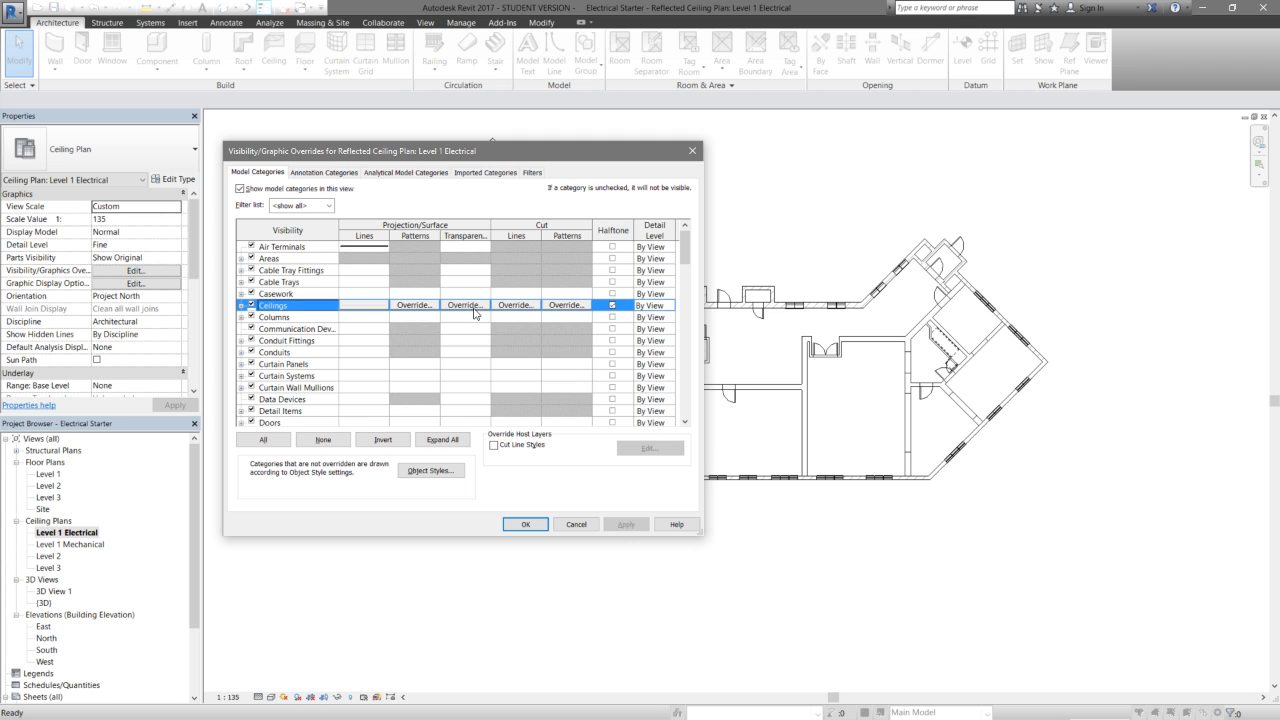
left_click(472, 306)
double_click(540, 340)
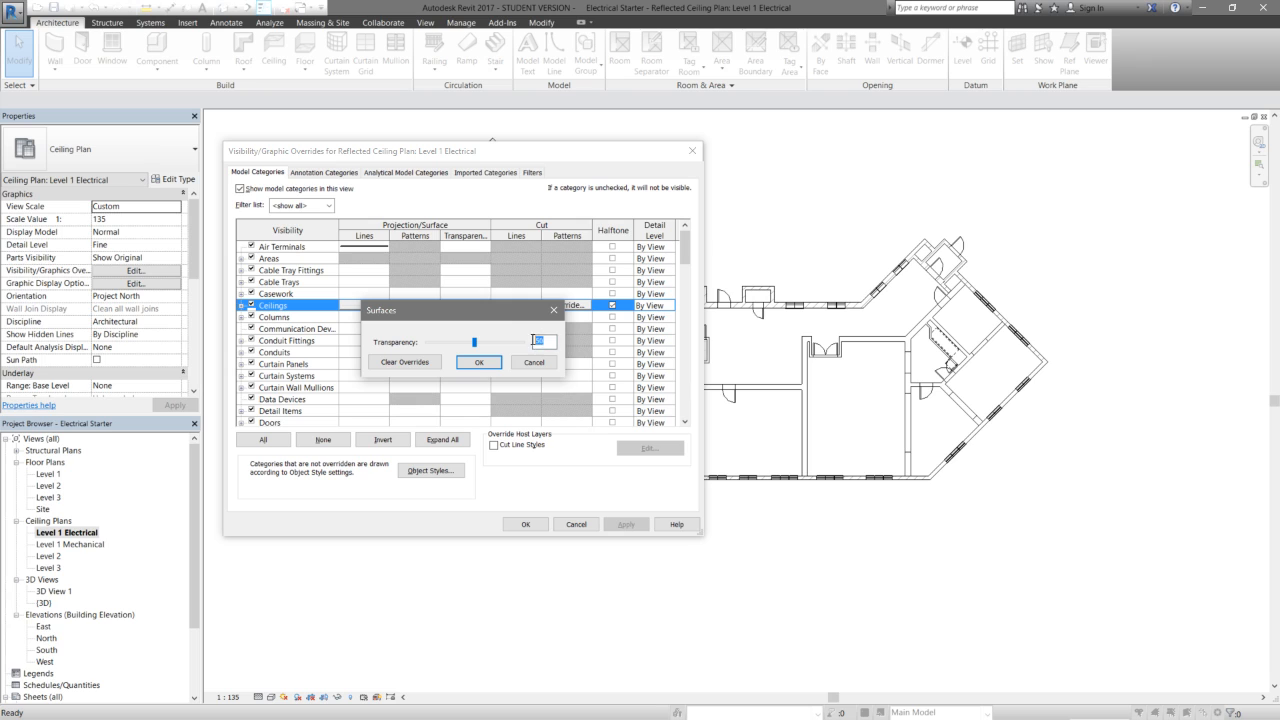
left_click(479, 363)
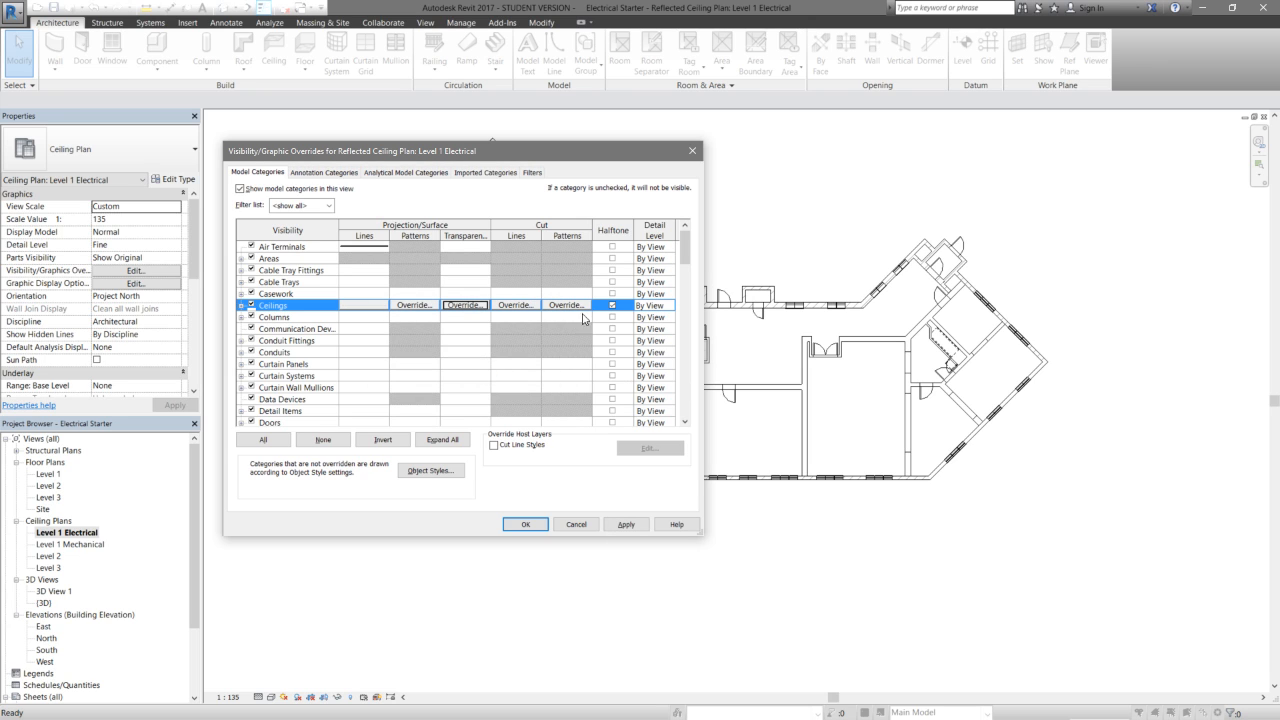
left_click(612, 305)
left_click(464, 411)
scroll(463, 405, "down", 2)
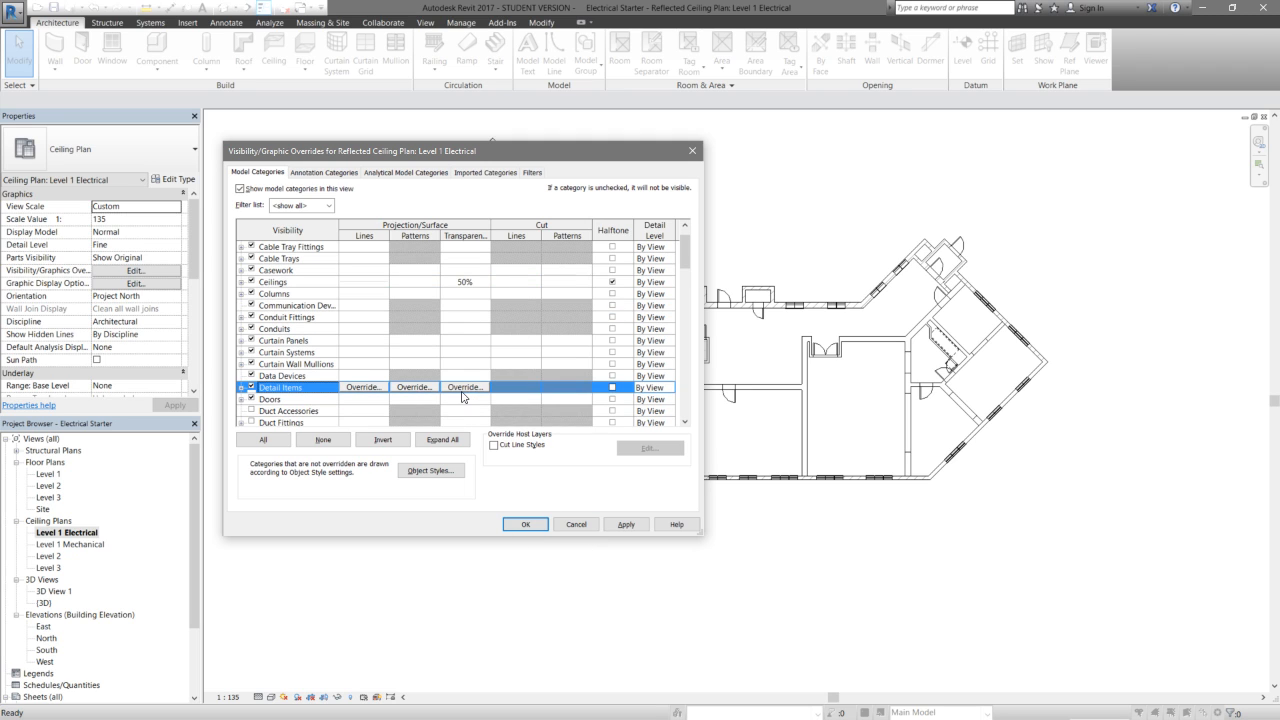
left_click(527, 524)
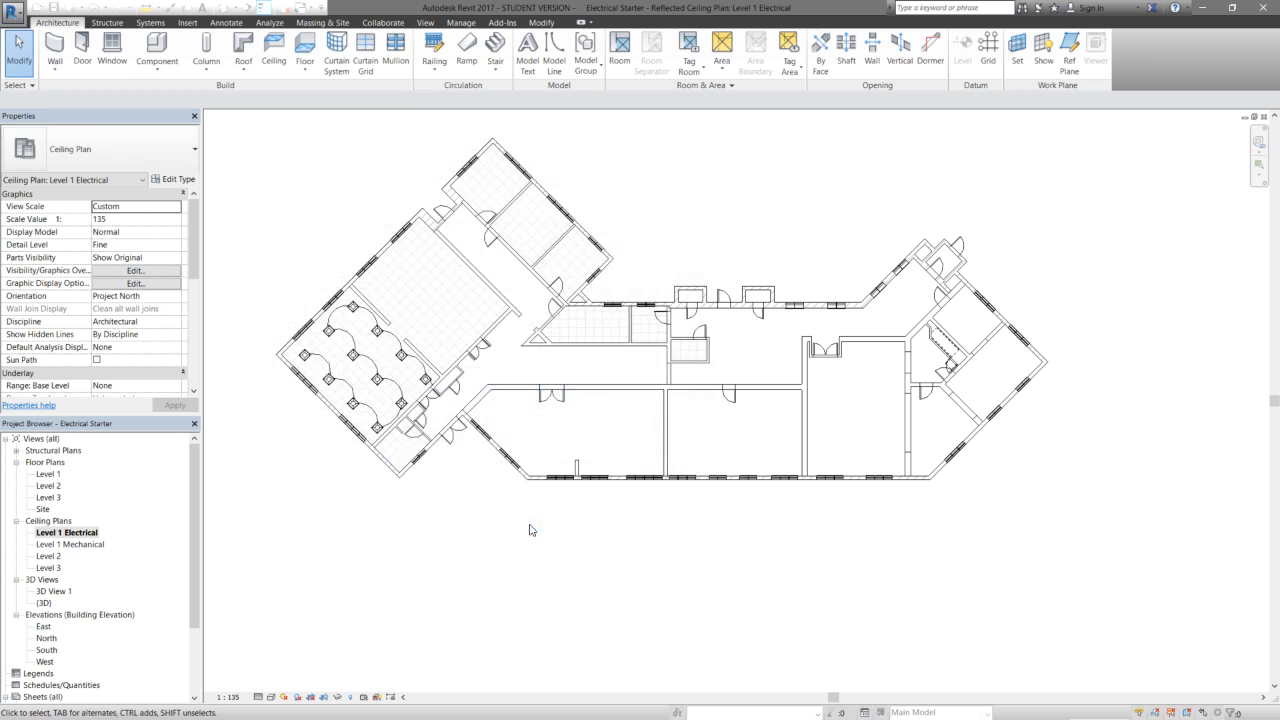
middle_click_drag(511, 526, 543, 534)
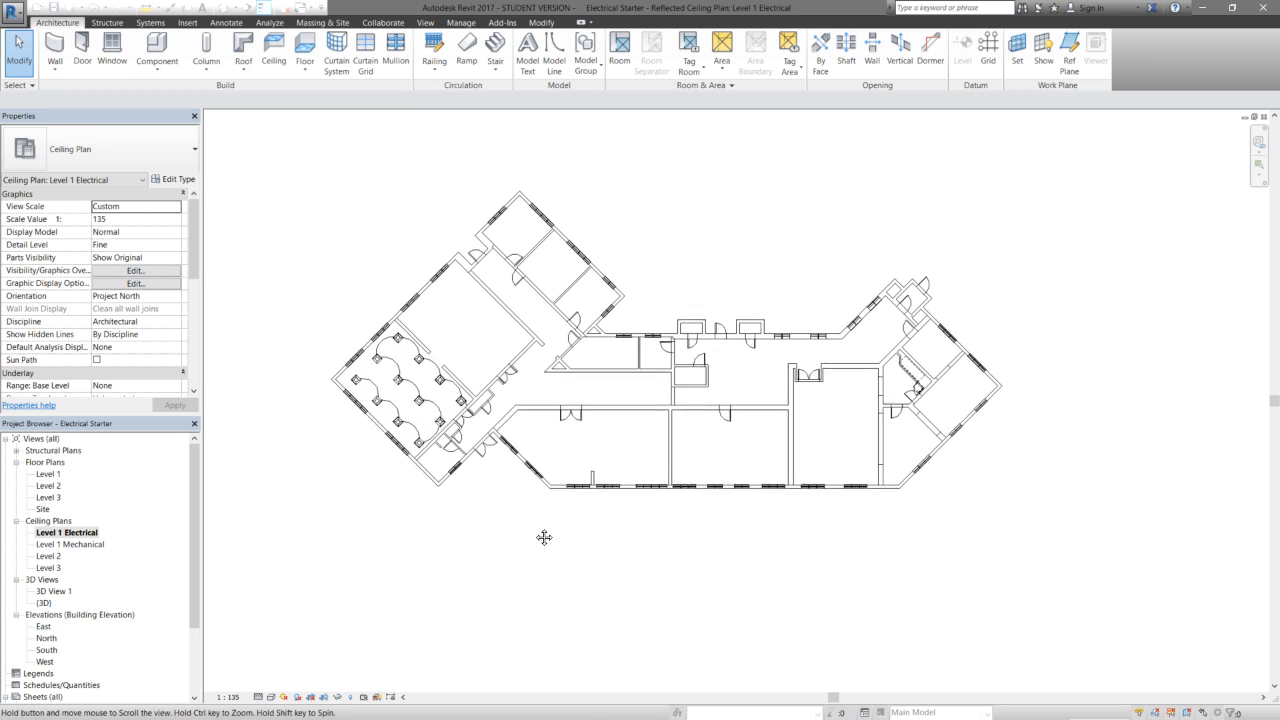
Step: Check the cut plane offset in the Level 1 Electrical ceiling plan's View Range and accept the settings
scroll(537, 531, "up", 8)
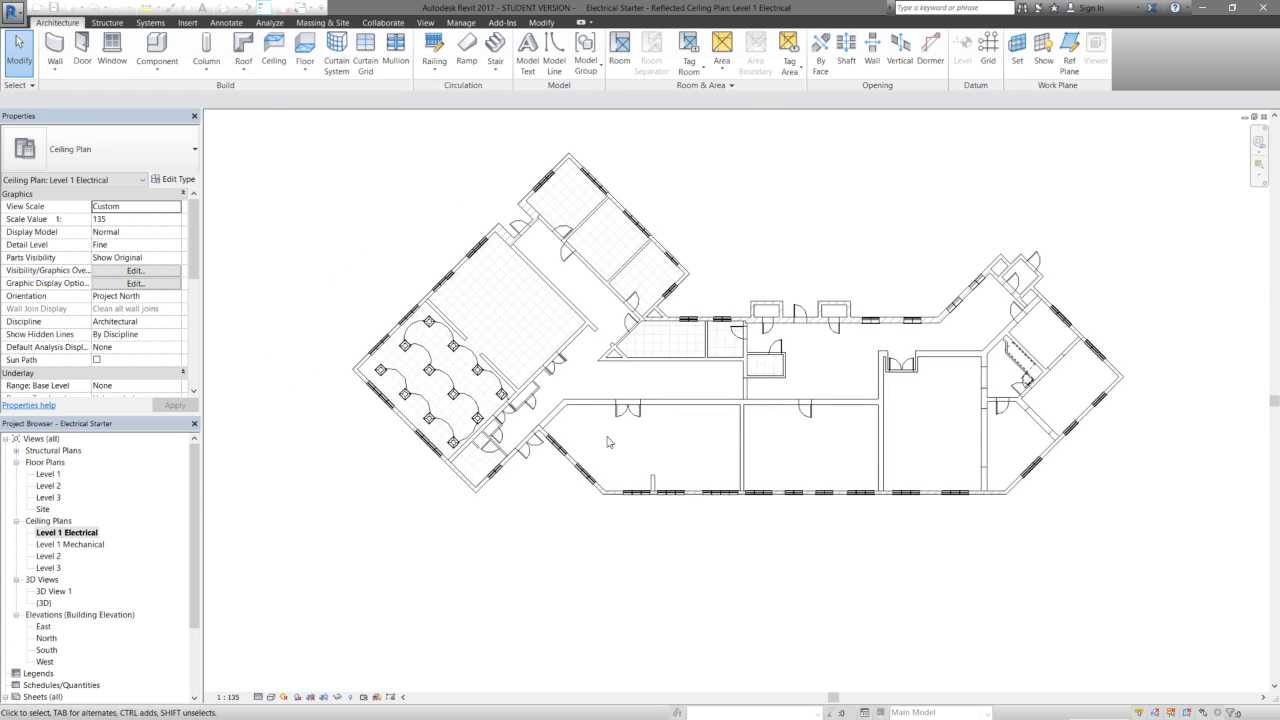
scroll(606, 479, "down", 2)
scroll(410, 331, "up", 3)
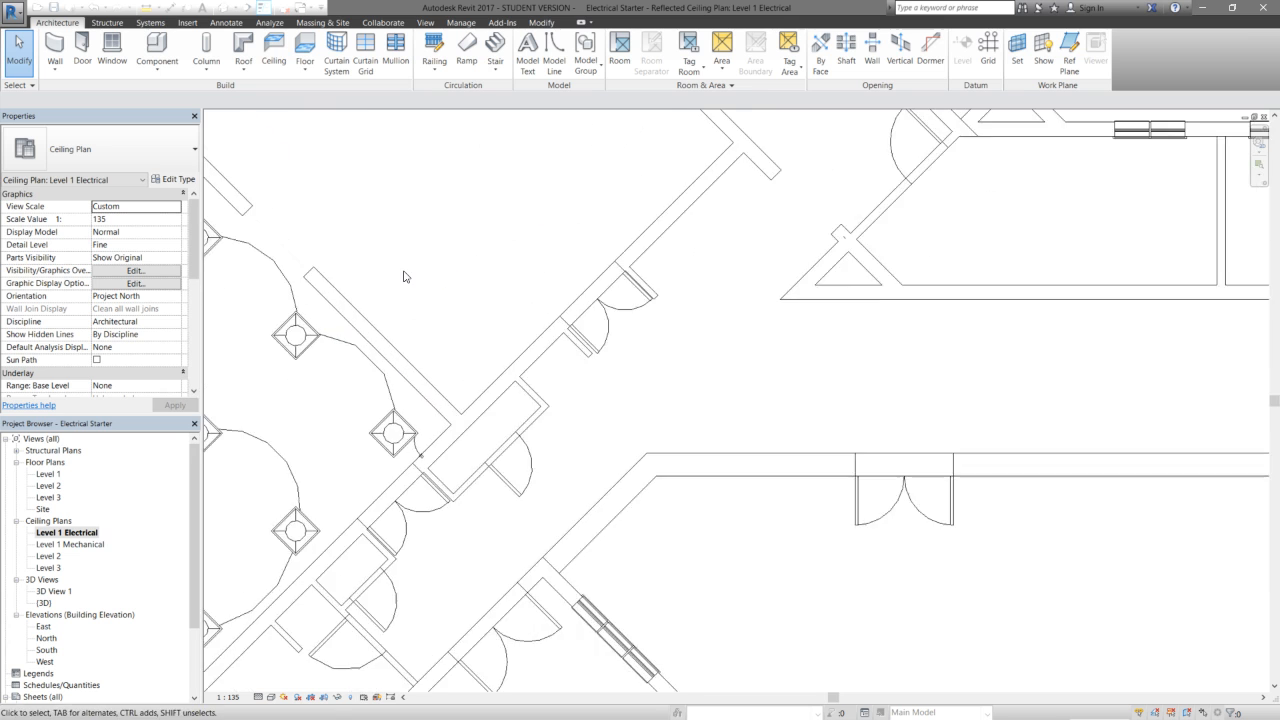
middle_click_drag(418, 280, 648, 374)
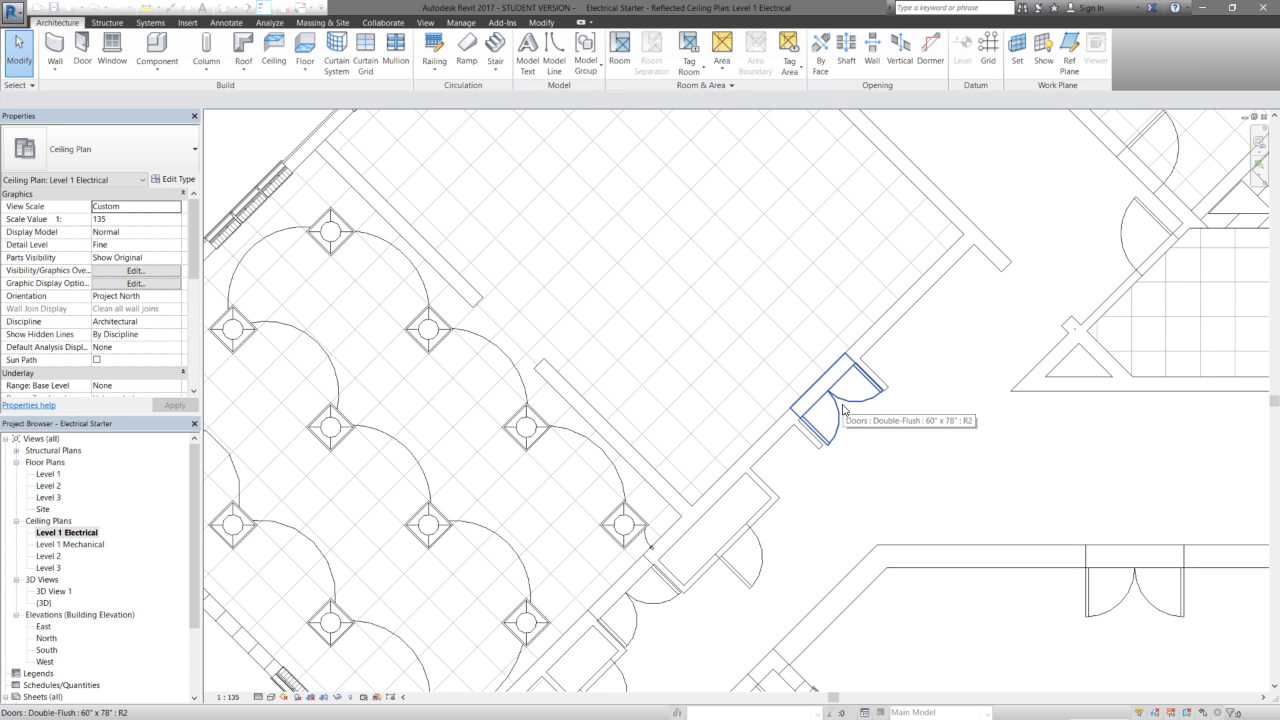
scroll(885, 418, "down", 3)
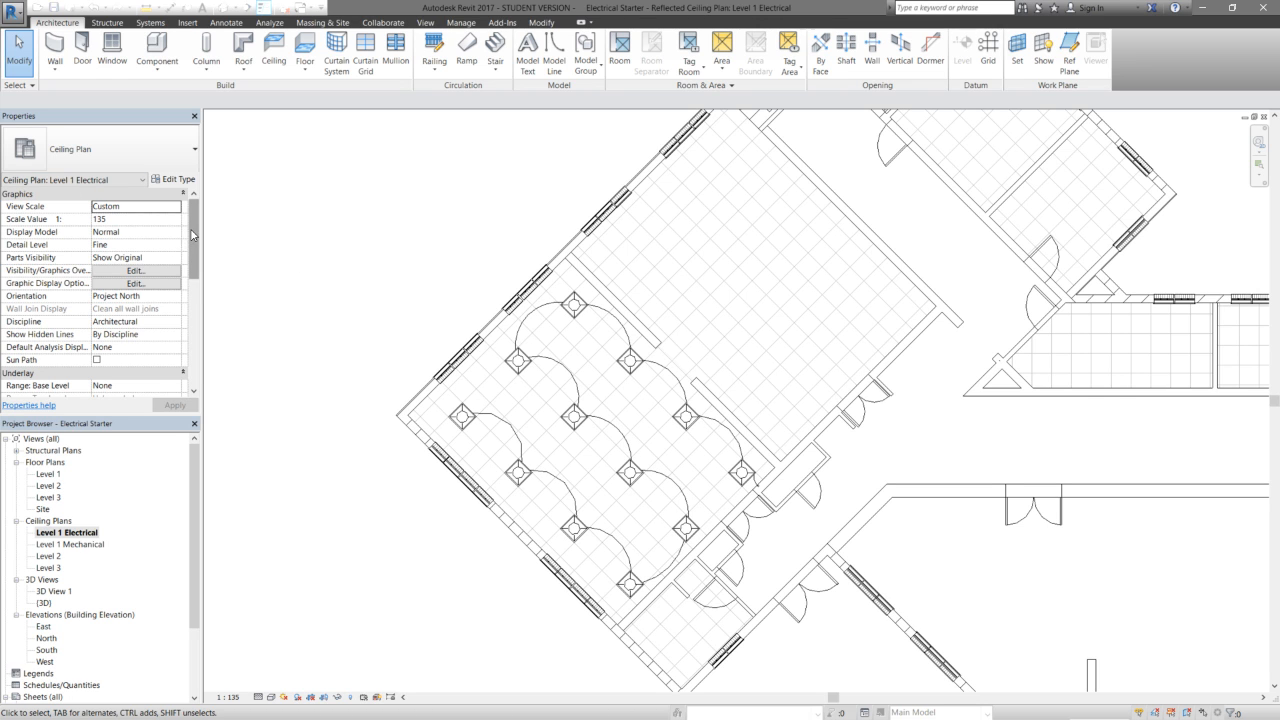
scroll(193, 234, "down", 4)
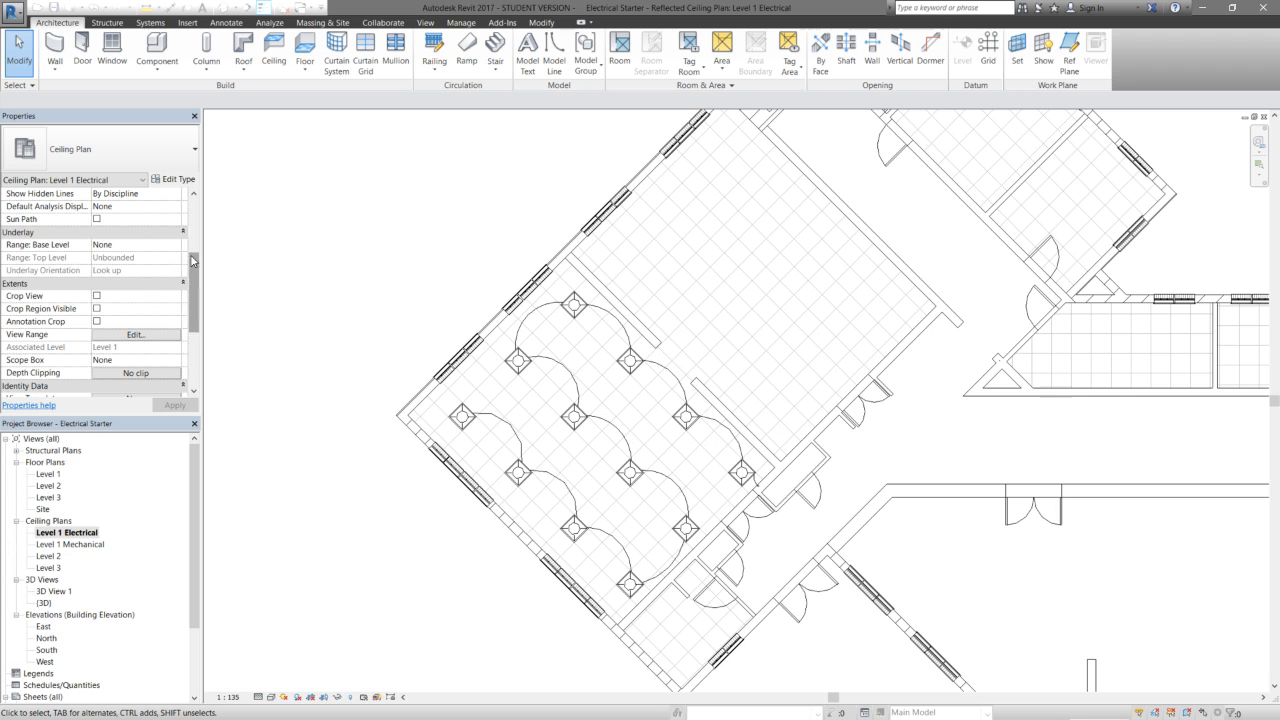
left_click(119, 339)
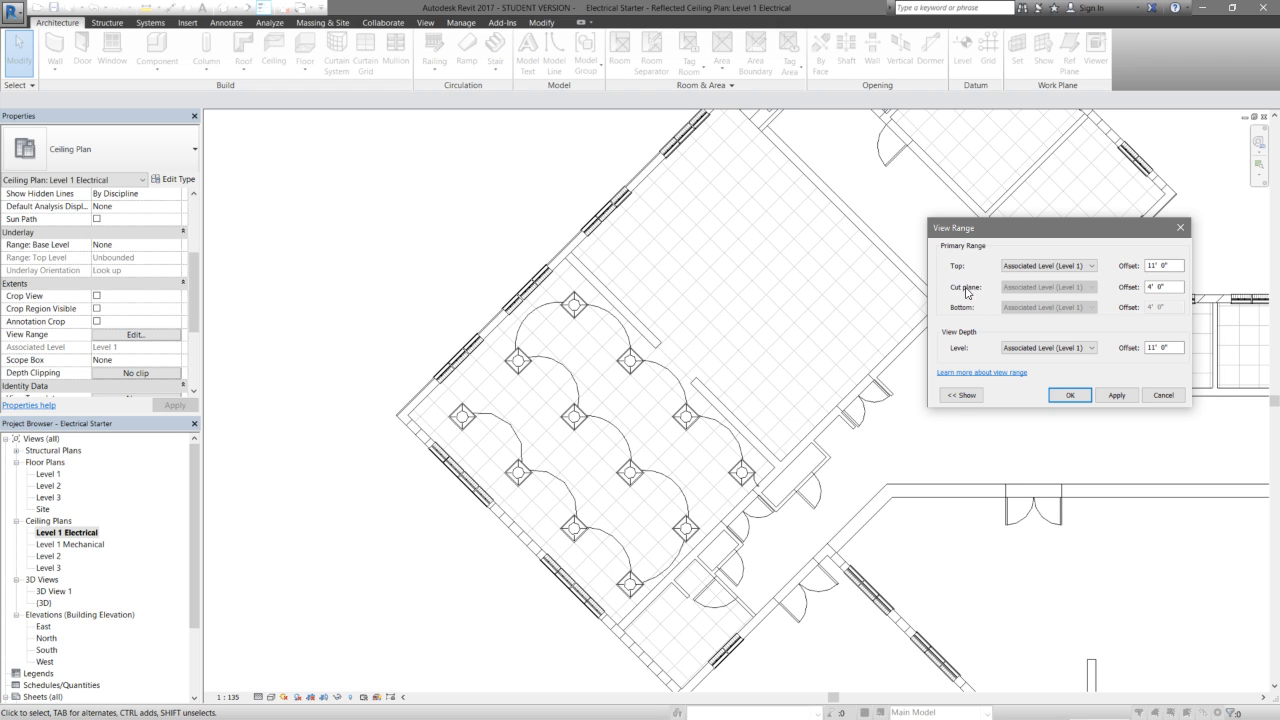
left_click(1168, 288)
left_click(1169, 286)
left_click(1080, 400)
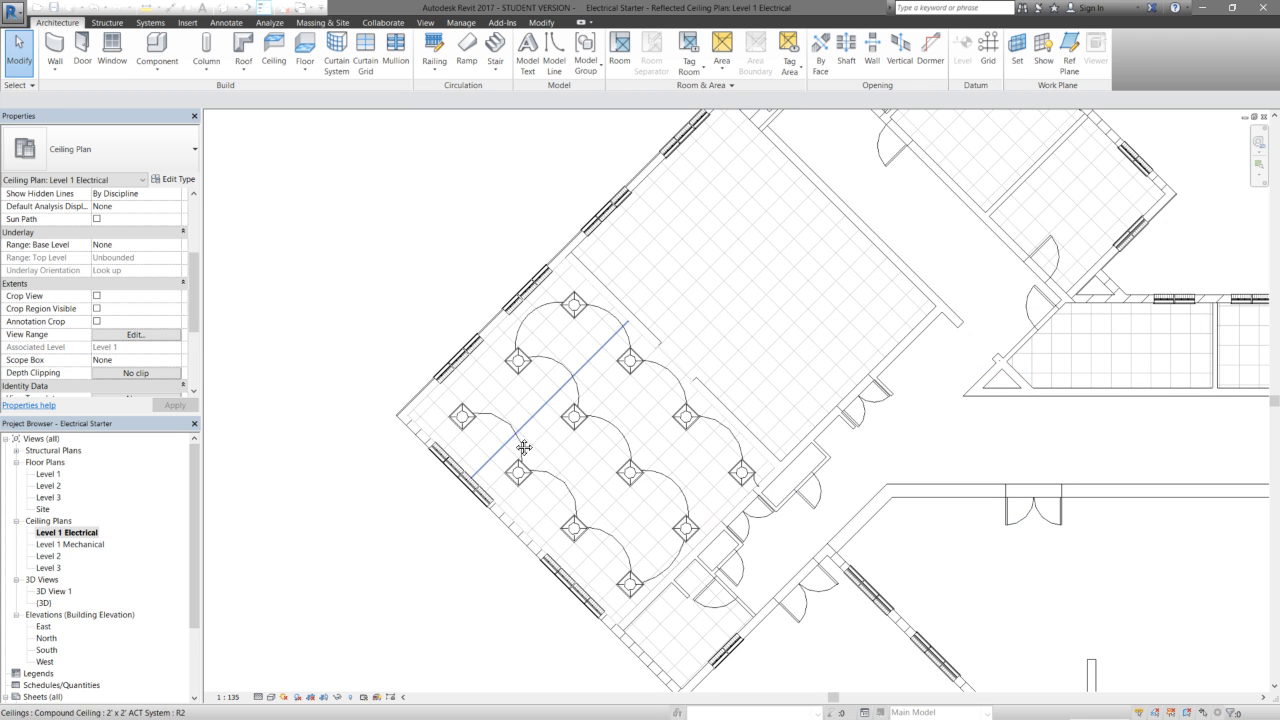
Step: Inspect the constraint, lighting and electrical load properties of the space in the room with the light fixtures
middle_click_drag(523, 439, 543, 405)
scroll(550, 410, "up", 2)
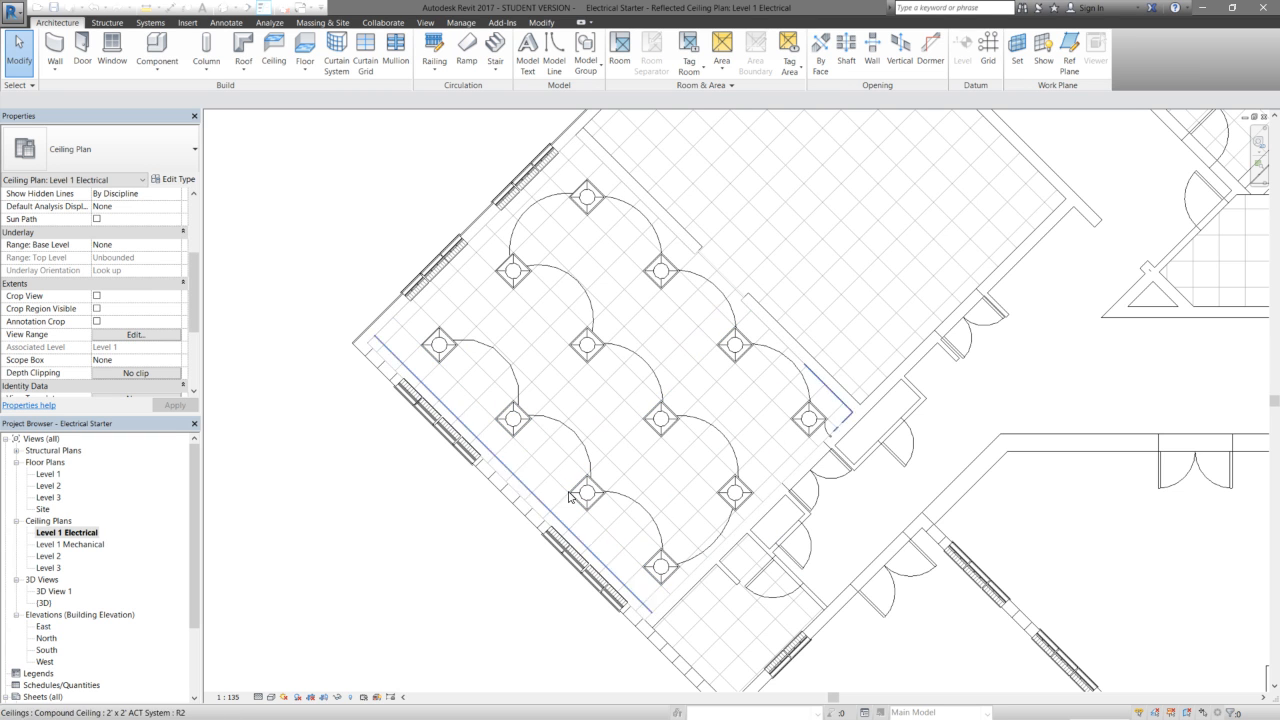
scroll(835, 448, "up", 3)
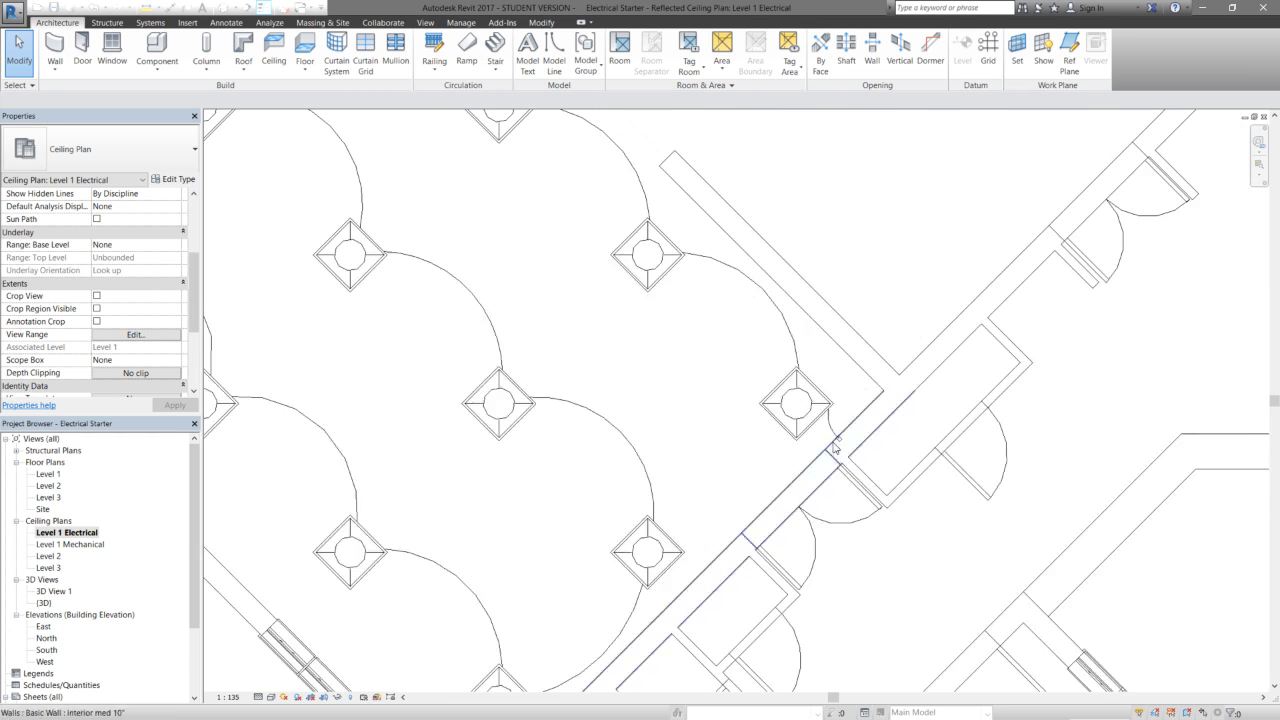
scroll(835, 448, "up", 3)
scroll(854, 448, "down", 5)
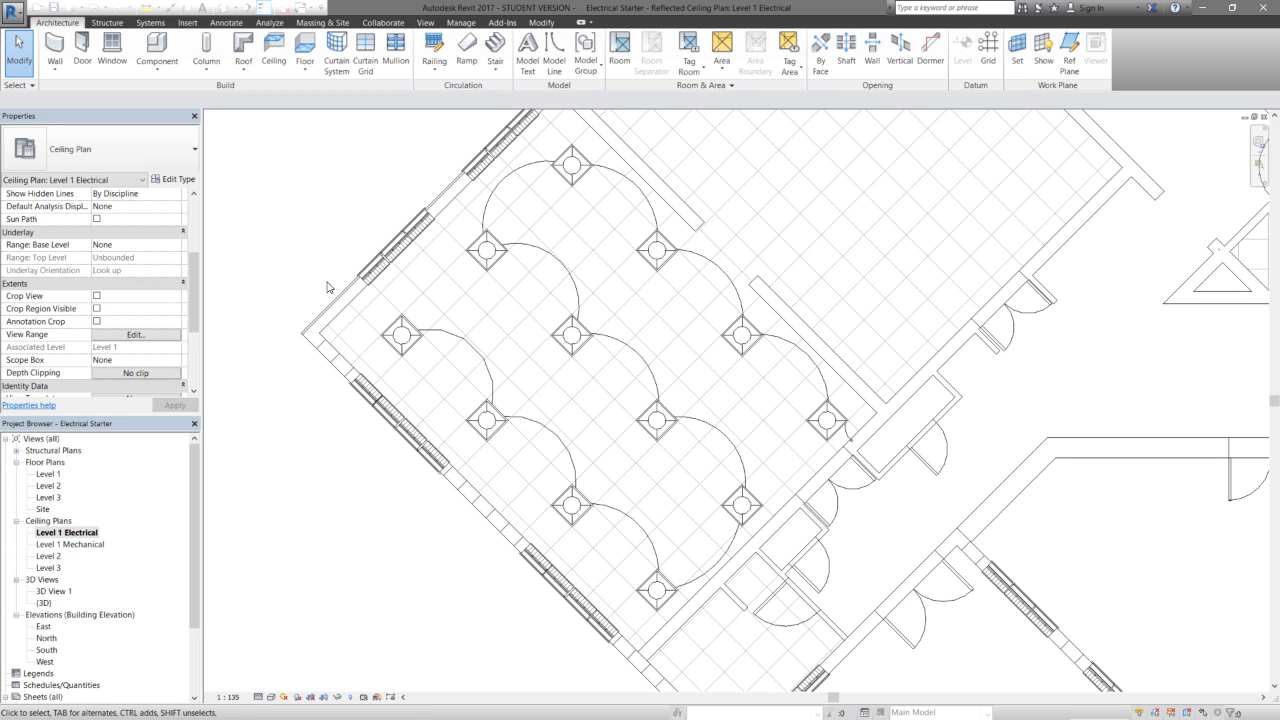
left_click(380, 321)
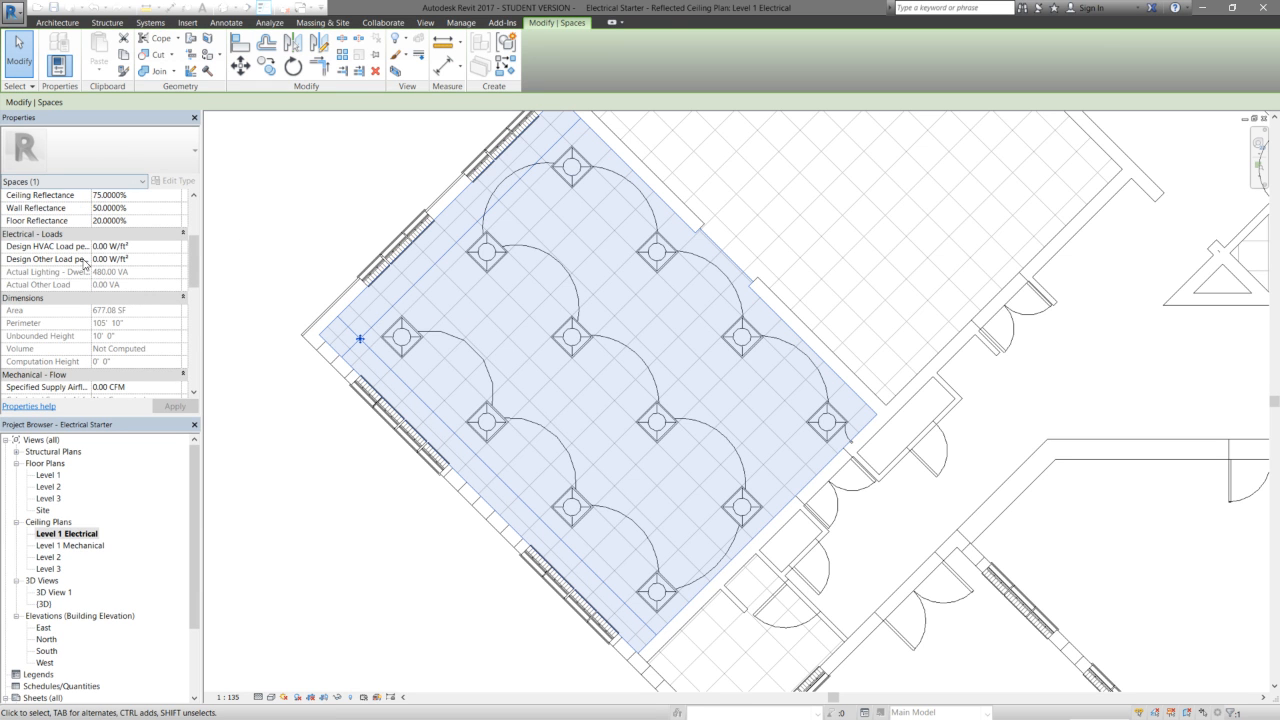
left_click_drag(195, 262, 193, 215)
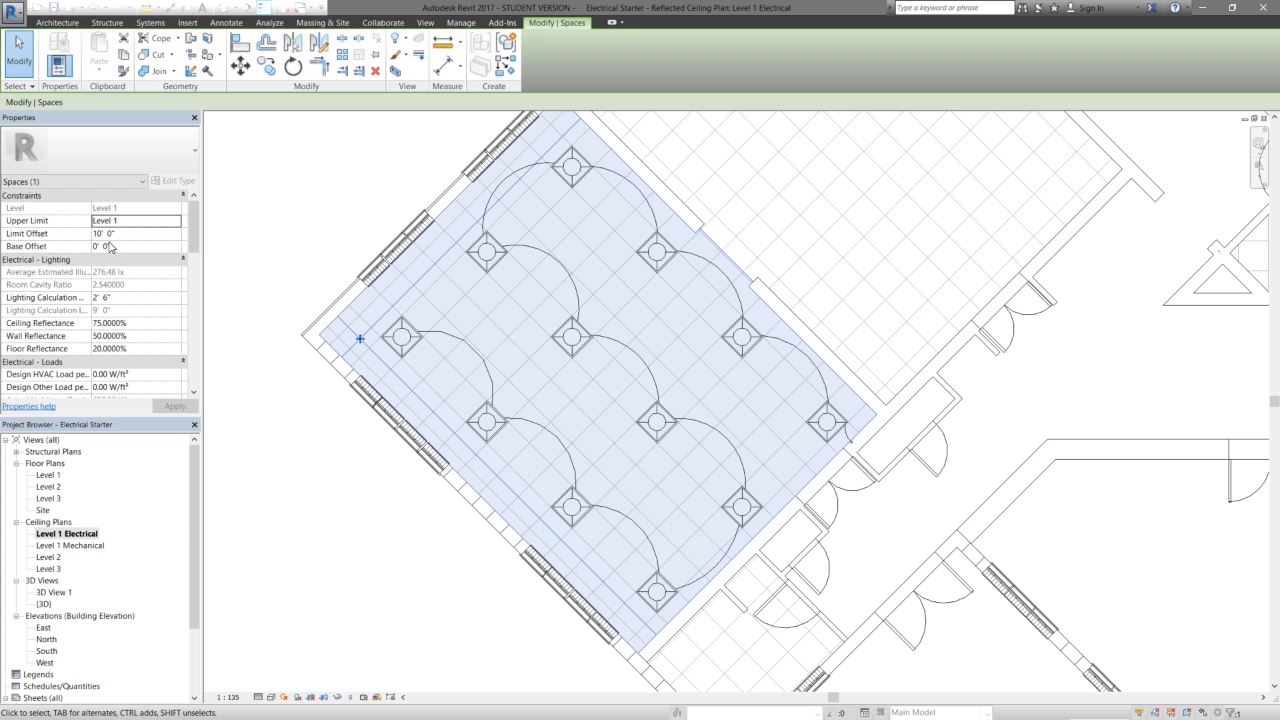
left_click(313, 426)
Step: Place a space in the large room next to the room with the light fixtures
scroll(322, 400, "down", 4)
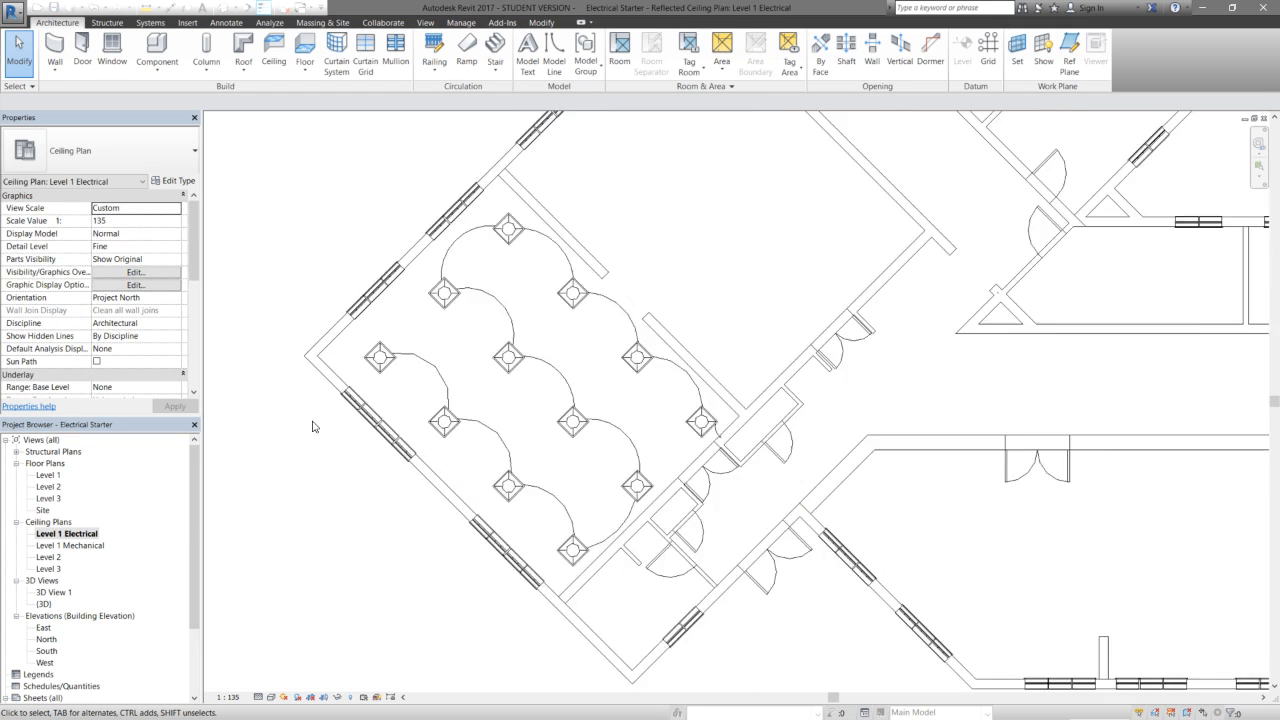
middle_click_drag(329, 376, 313, 403)
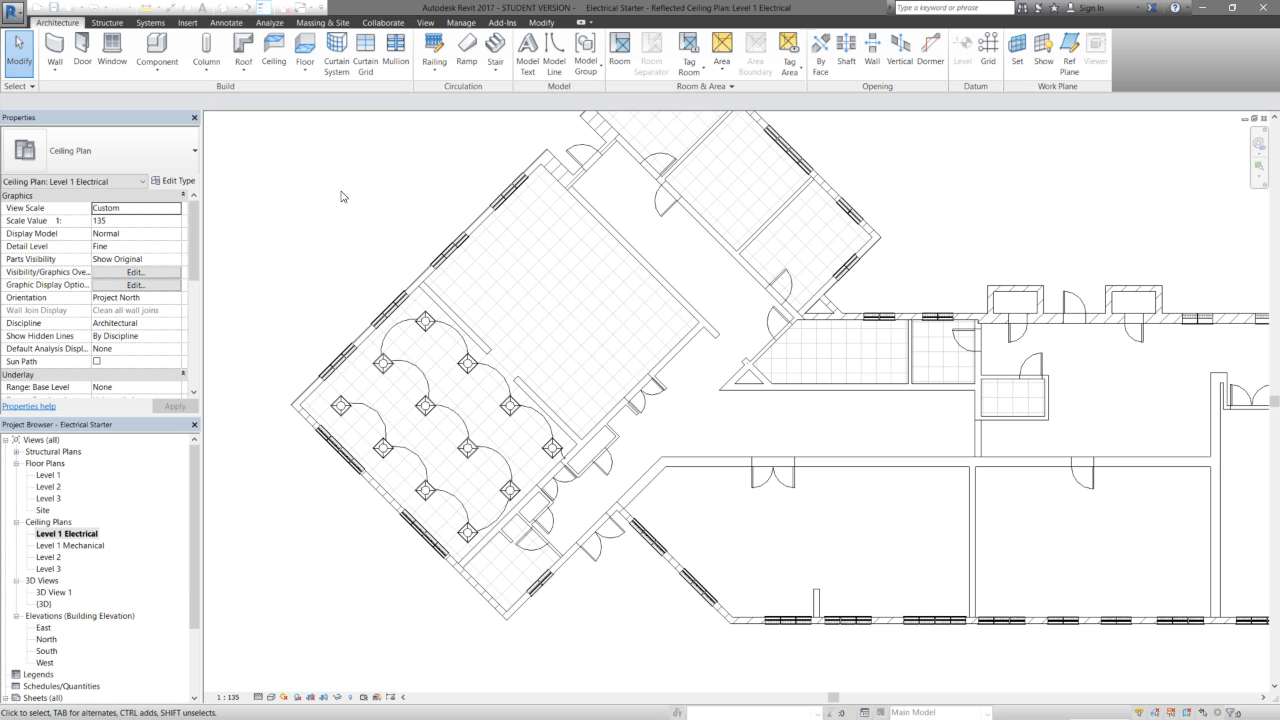
middle_click_drag(349, 173, 330, 165)
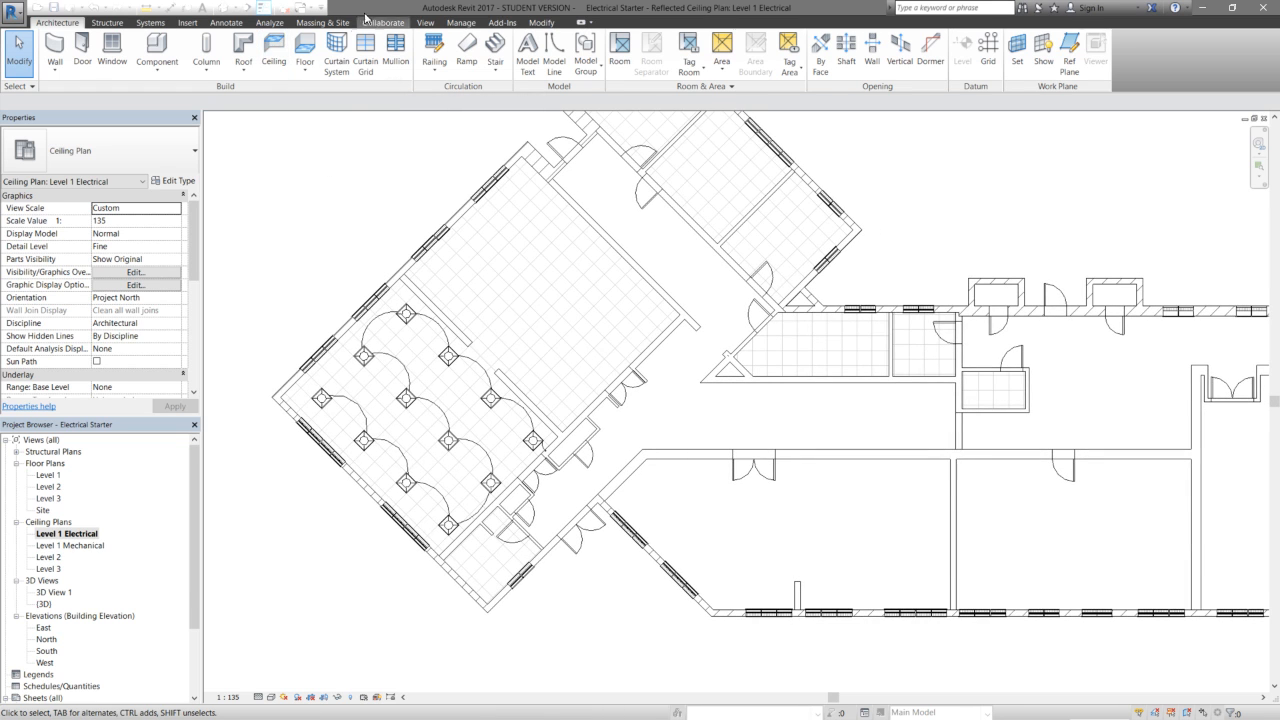
left_click(283, 24)
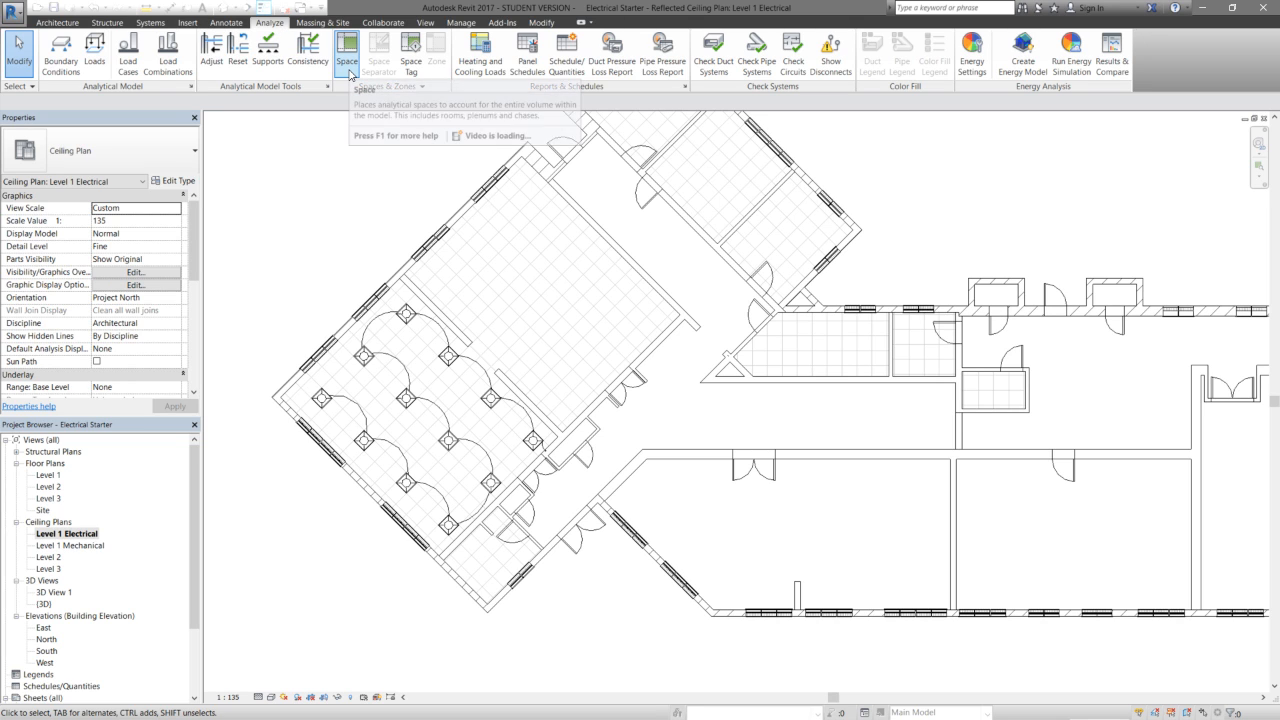
left_click(350, 72)
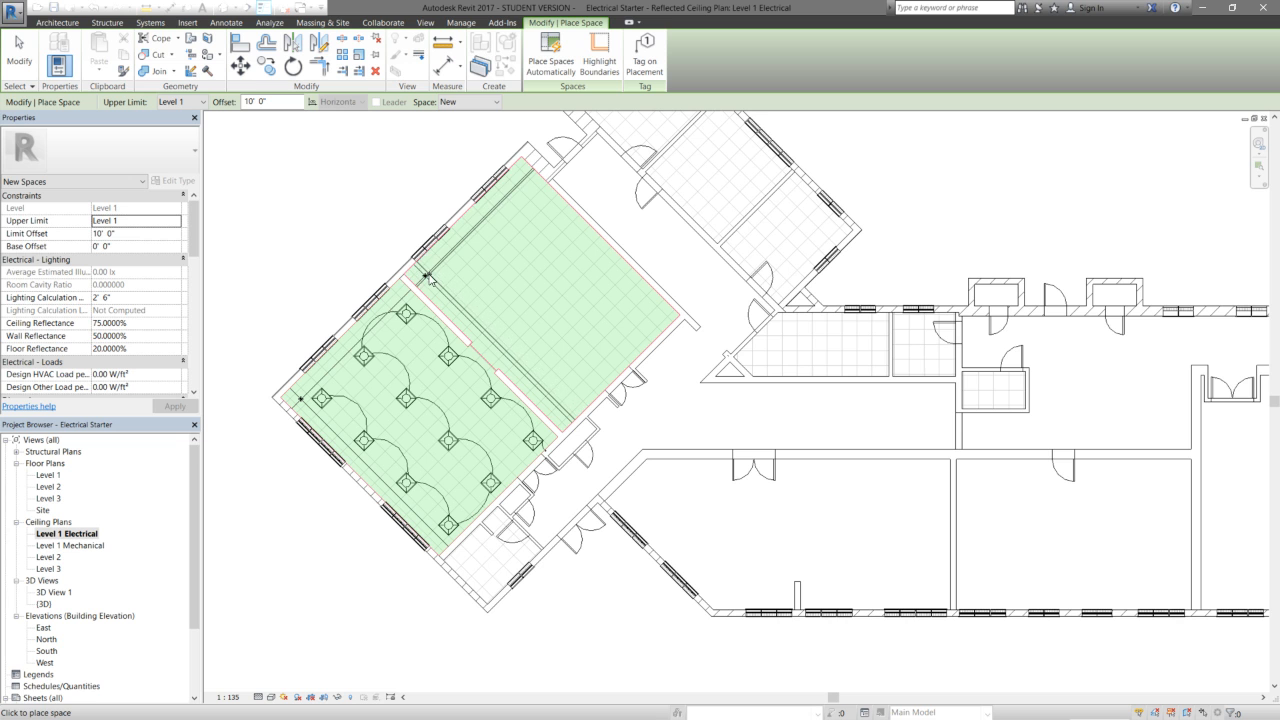
middle_click_drag(423, 277, 417, 325)
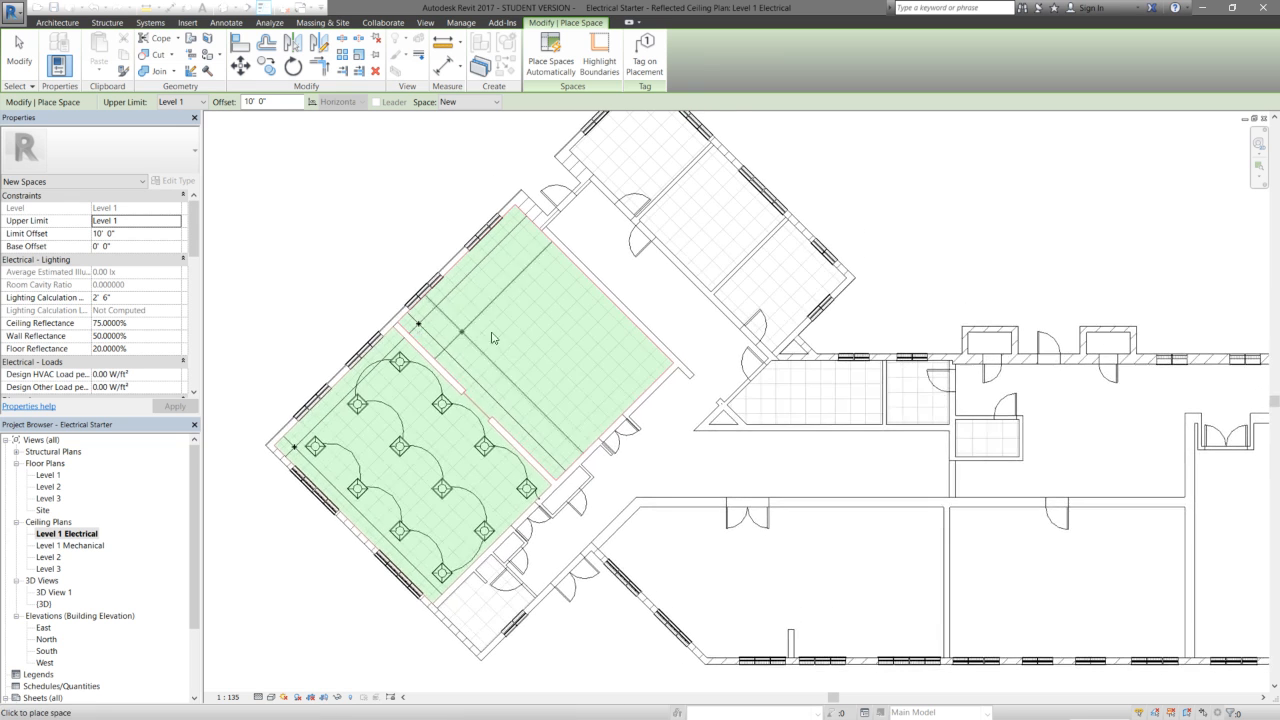
Step: Place a space in each of the three adjoining rooms across the corridor and check the end room's space
scroll(580, 185, "up", 3)
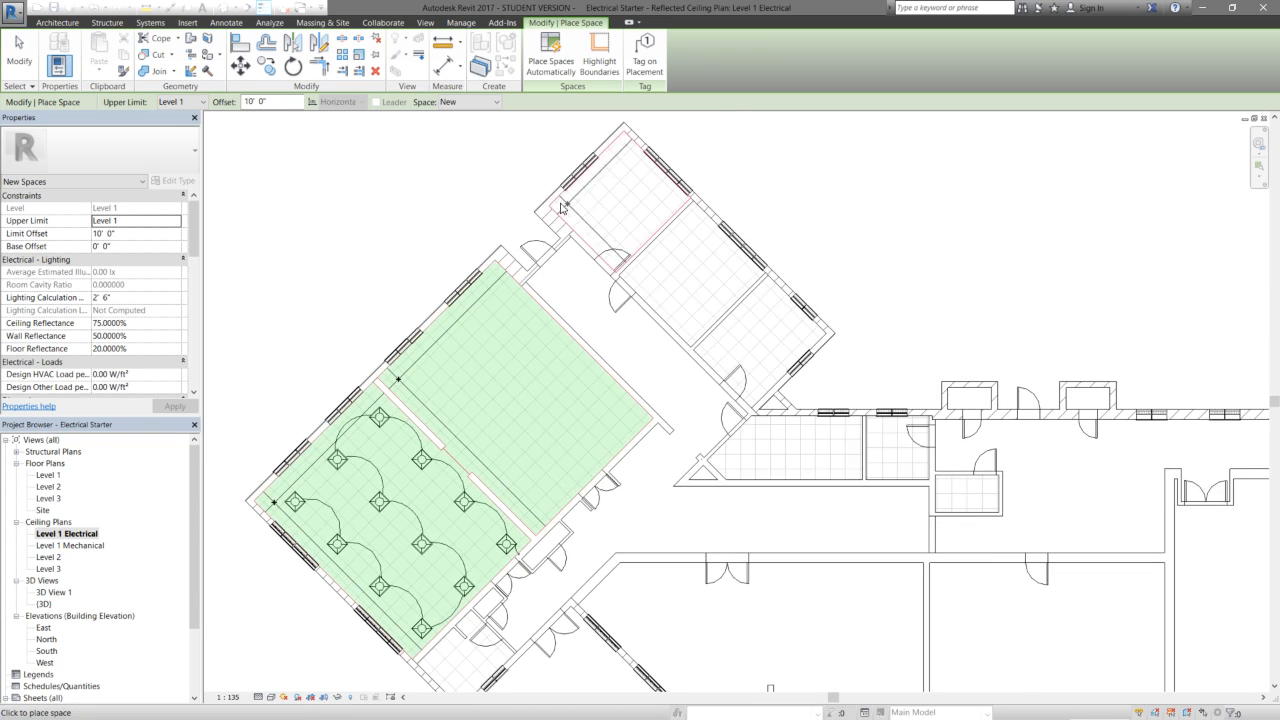
scroll(562, 209, "up", 2)
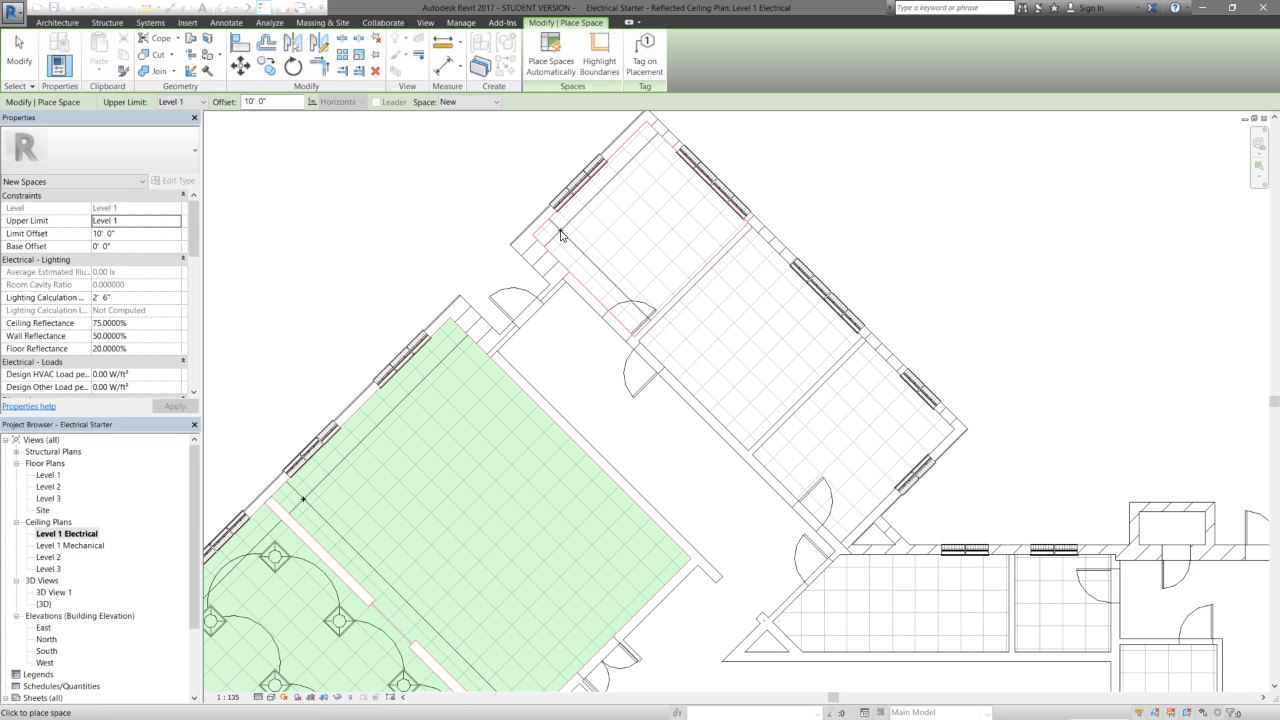
left_click(556, 232)
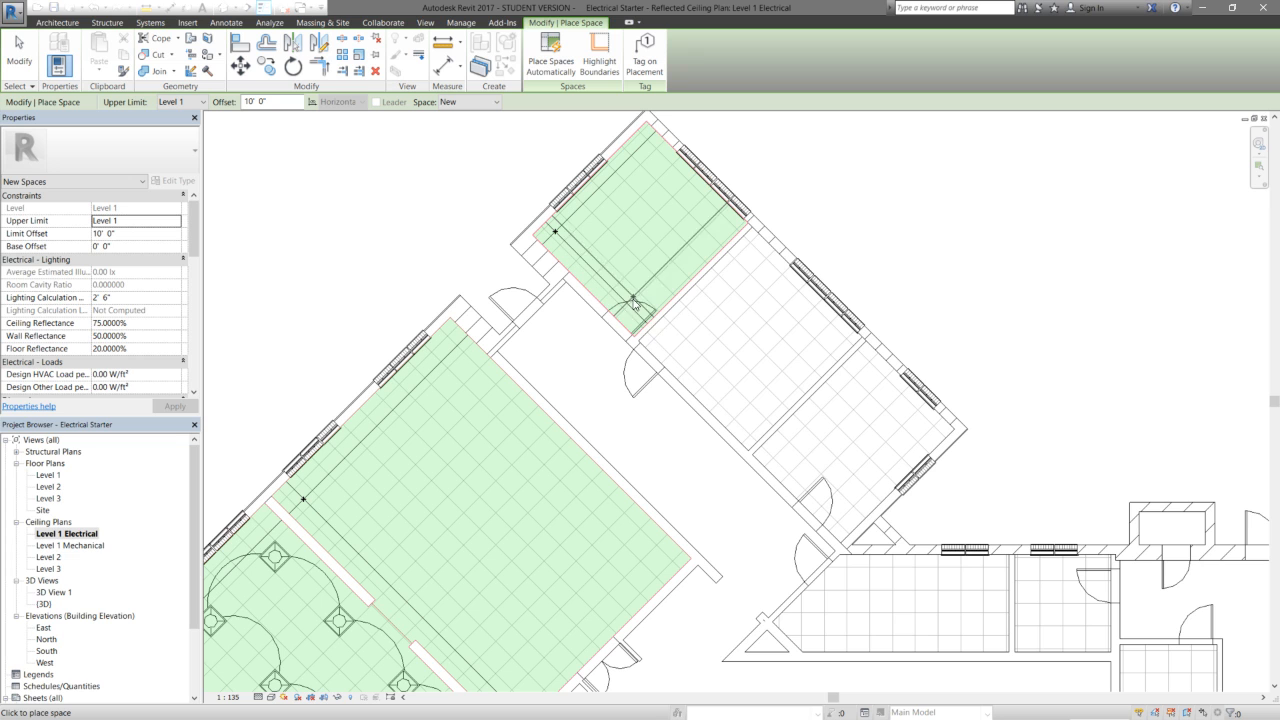
left_click(666, 343)
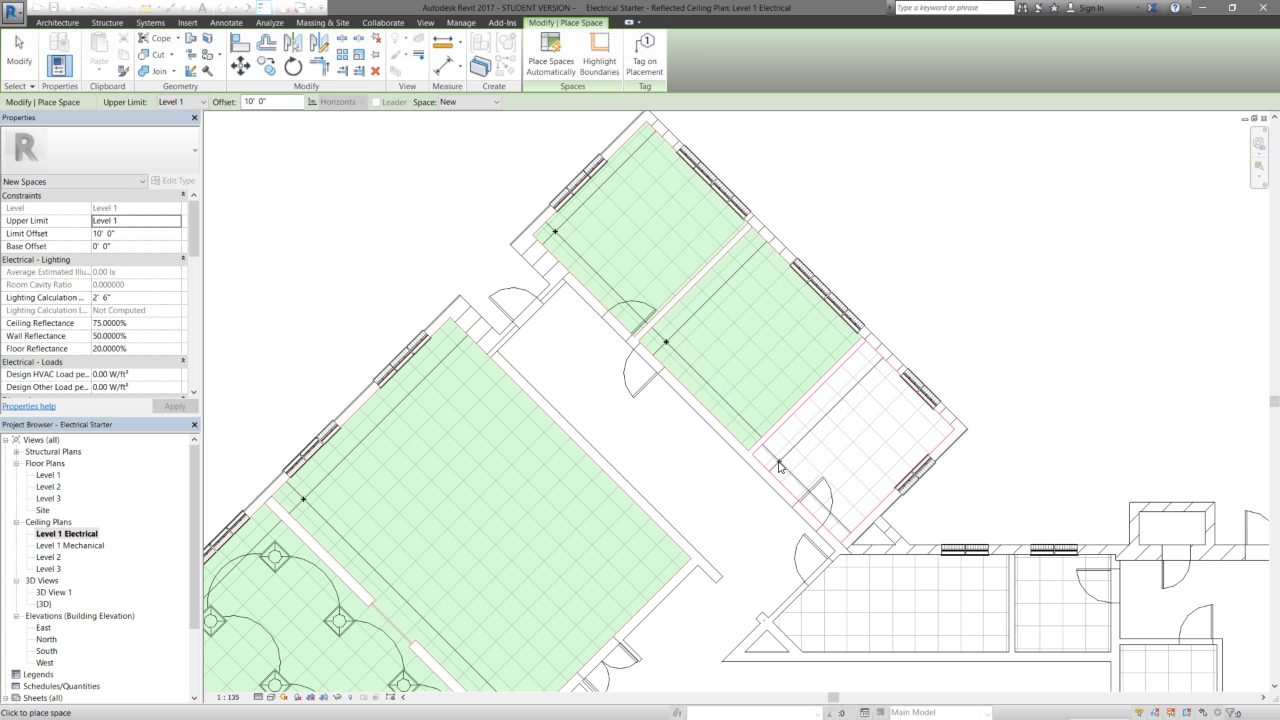
left_click(779, 462)
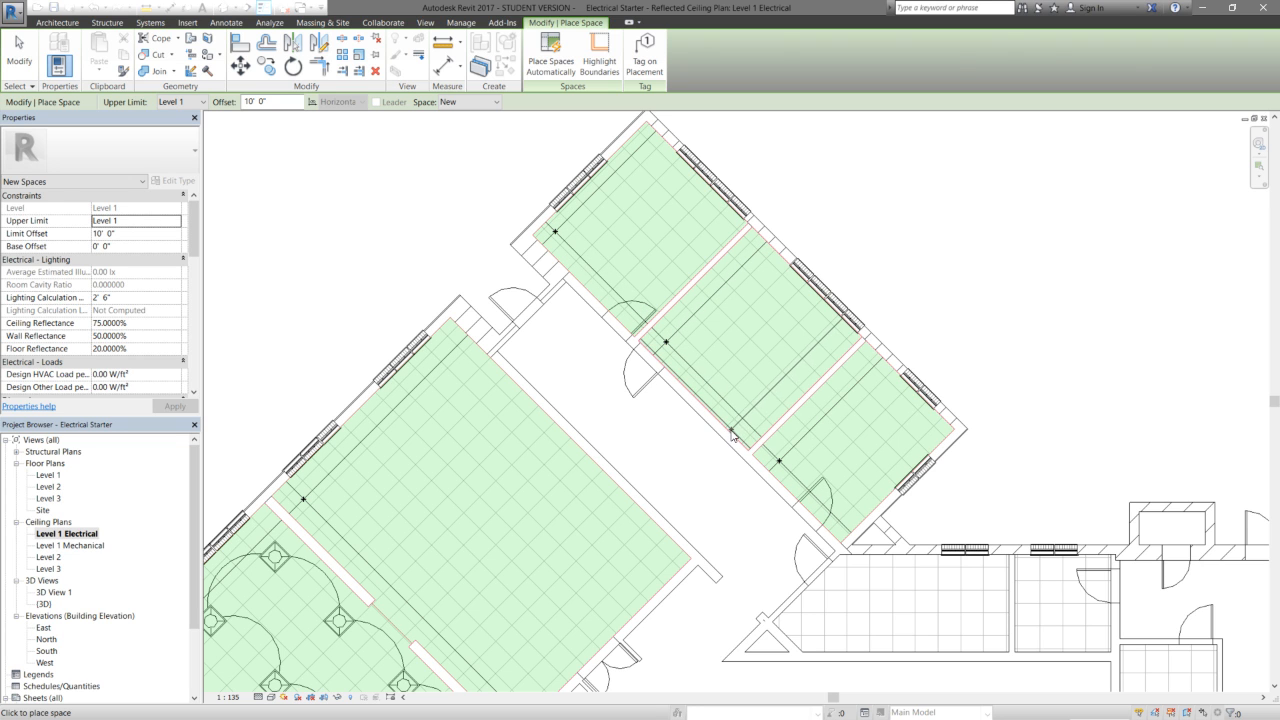
key("Escape")
key("Escape")
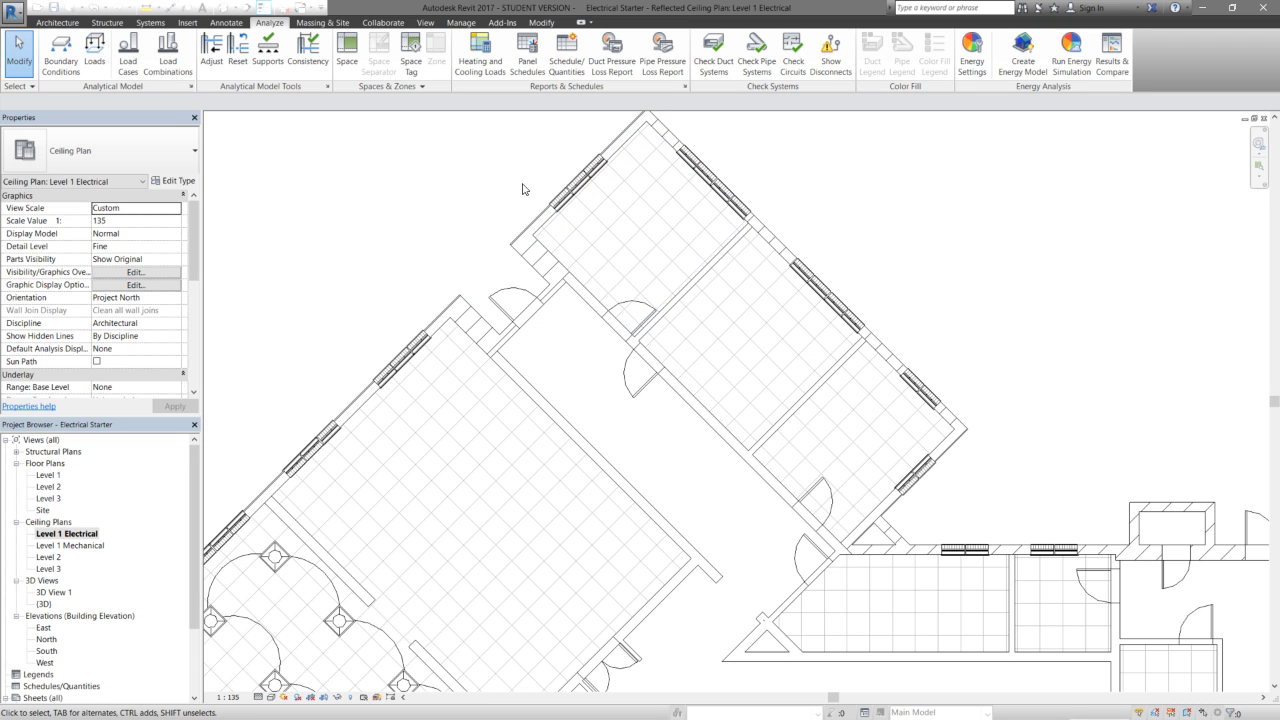
left_click(562, 232)
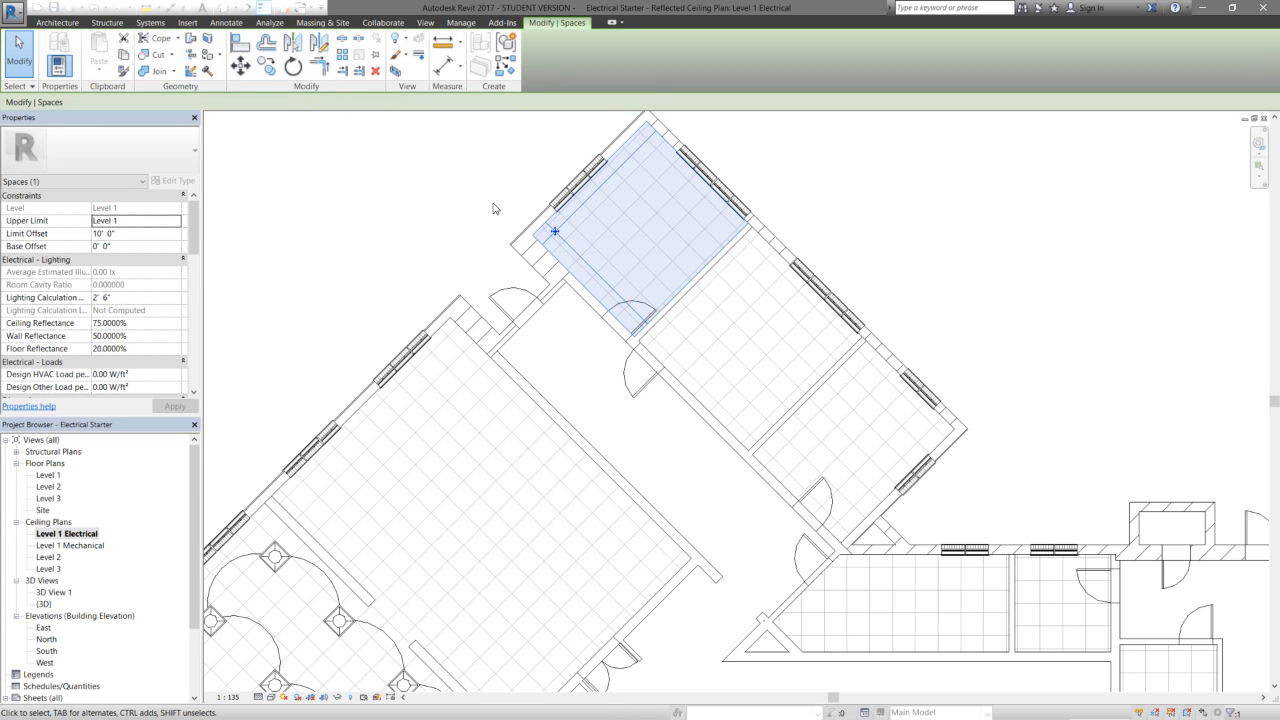
left_click(493, 208)
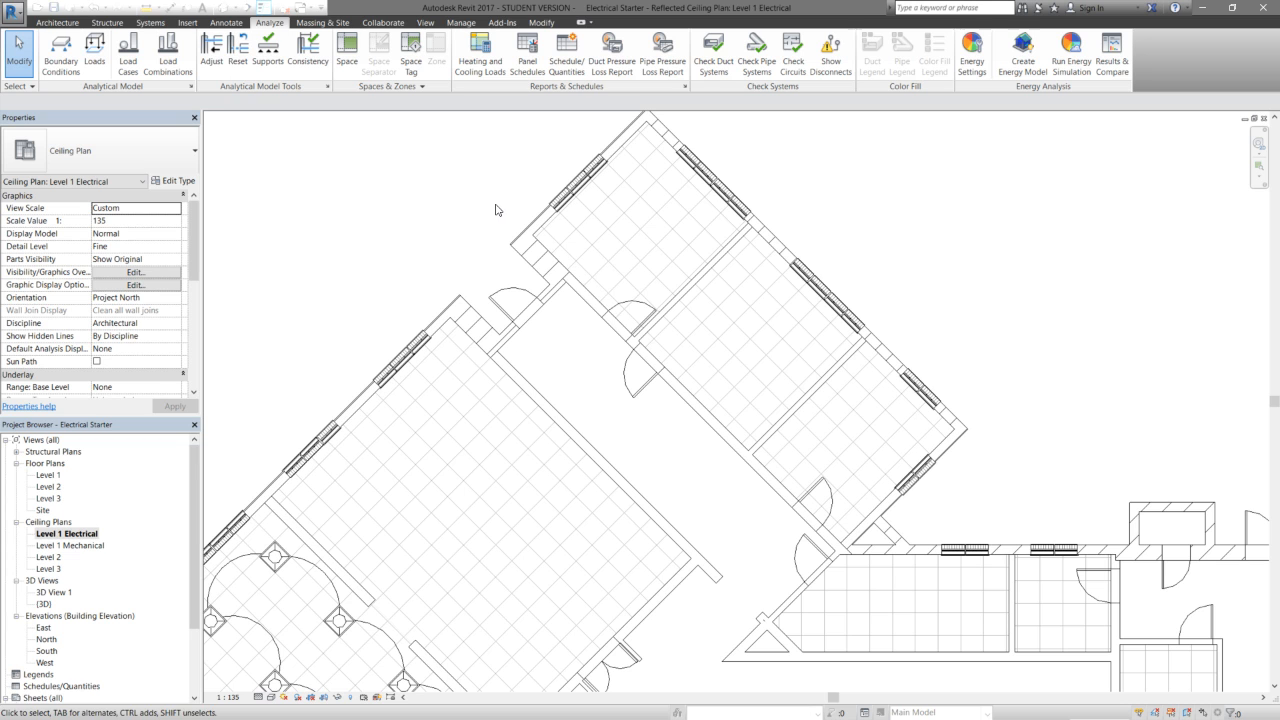
Step: Check the Room Tags visibility among the annotation categories in the Level 1 Electrical plan's Visibility/Graphic Overrides and accept
key("v")
key("g")
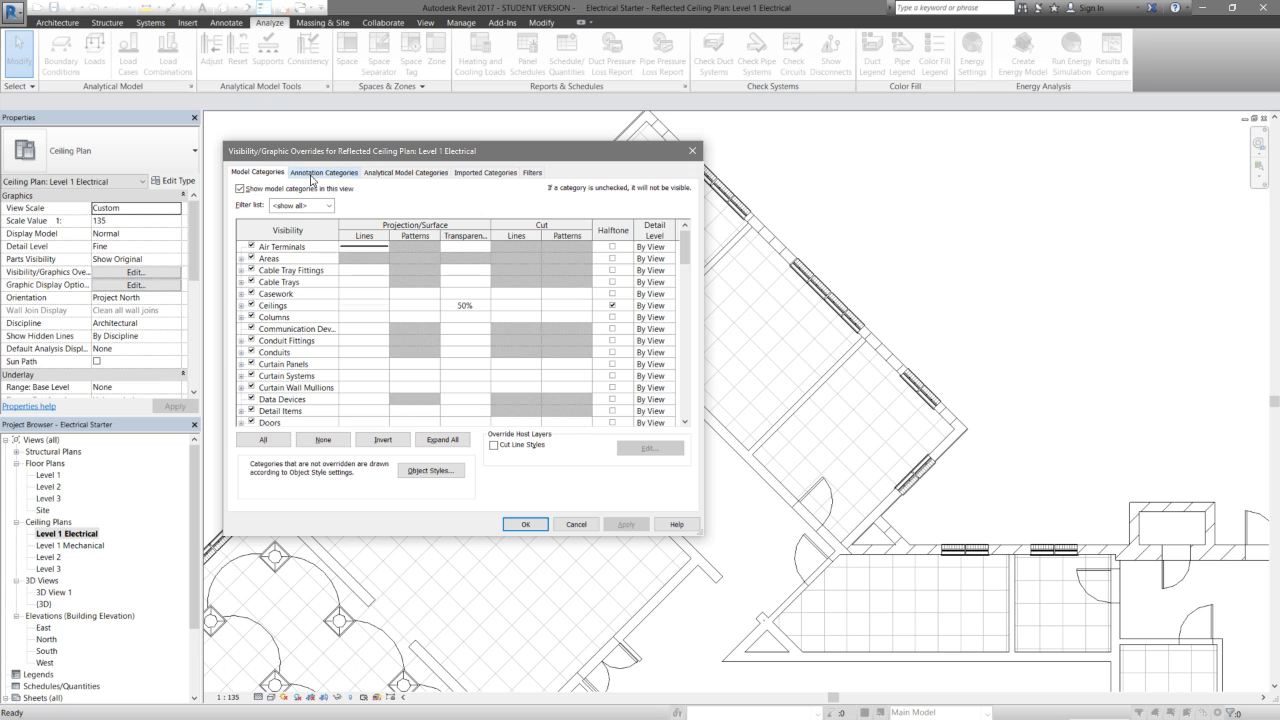
left_click(322, 174)
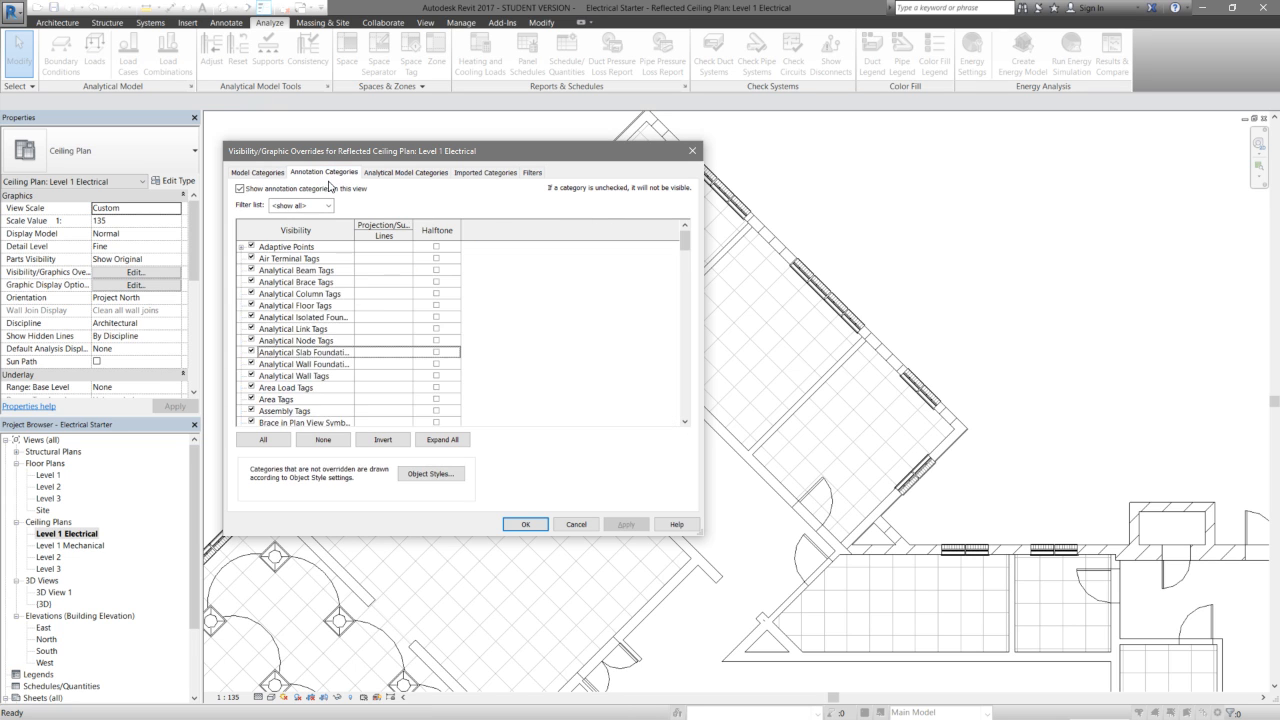
scroll(313, 344, "down", 2)
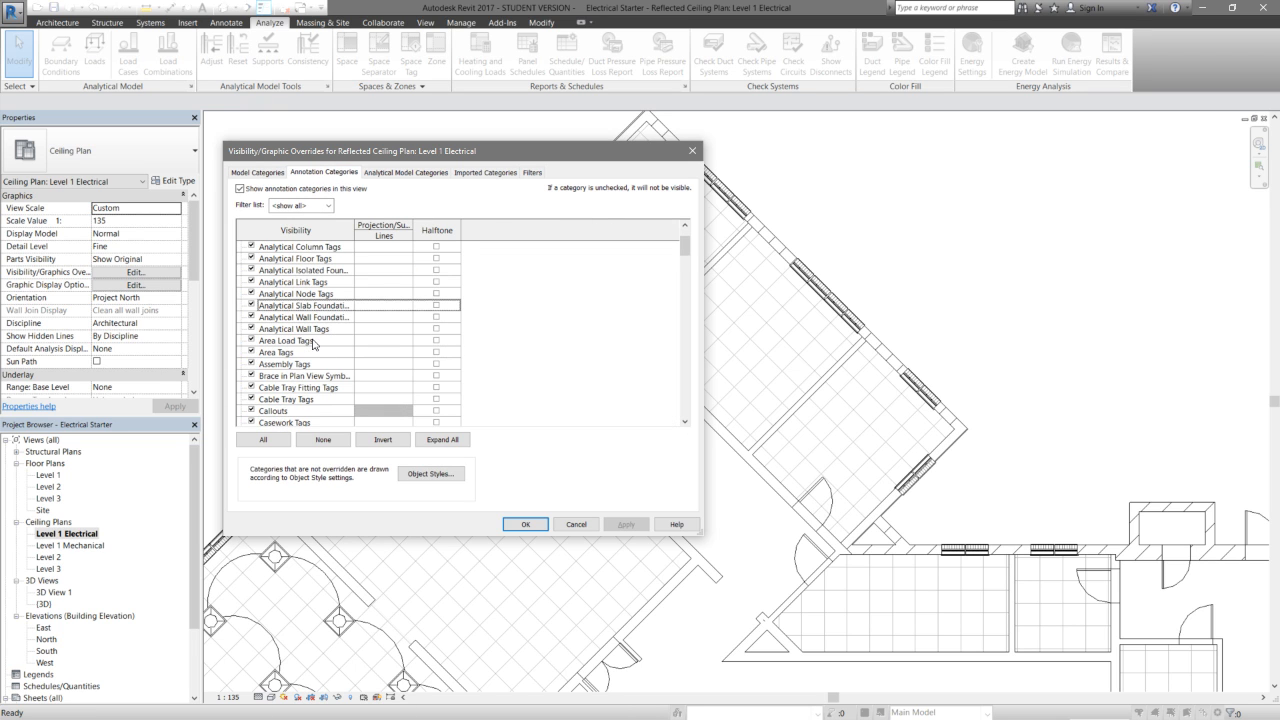
scroll(313, 344, "down", 15)
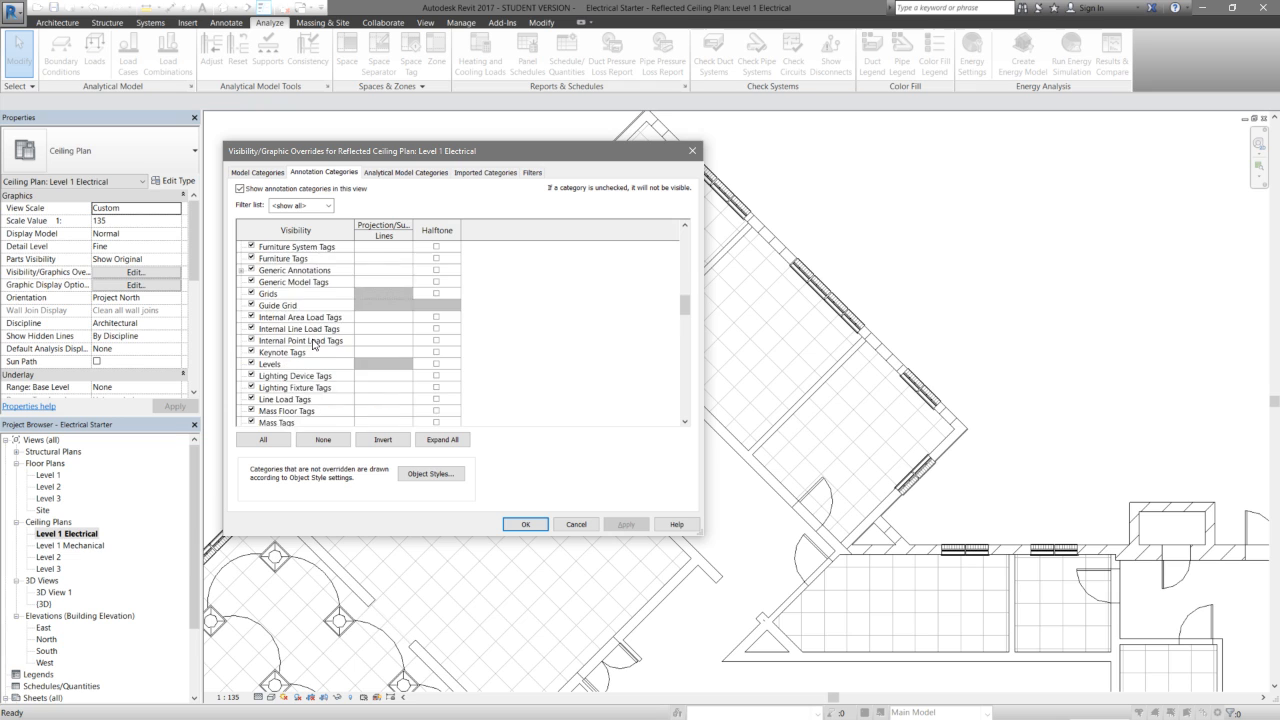
scroll(313, 344, "down", 12)
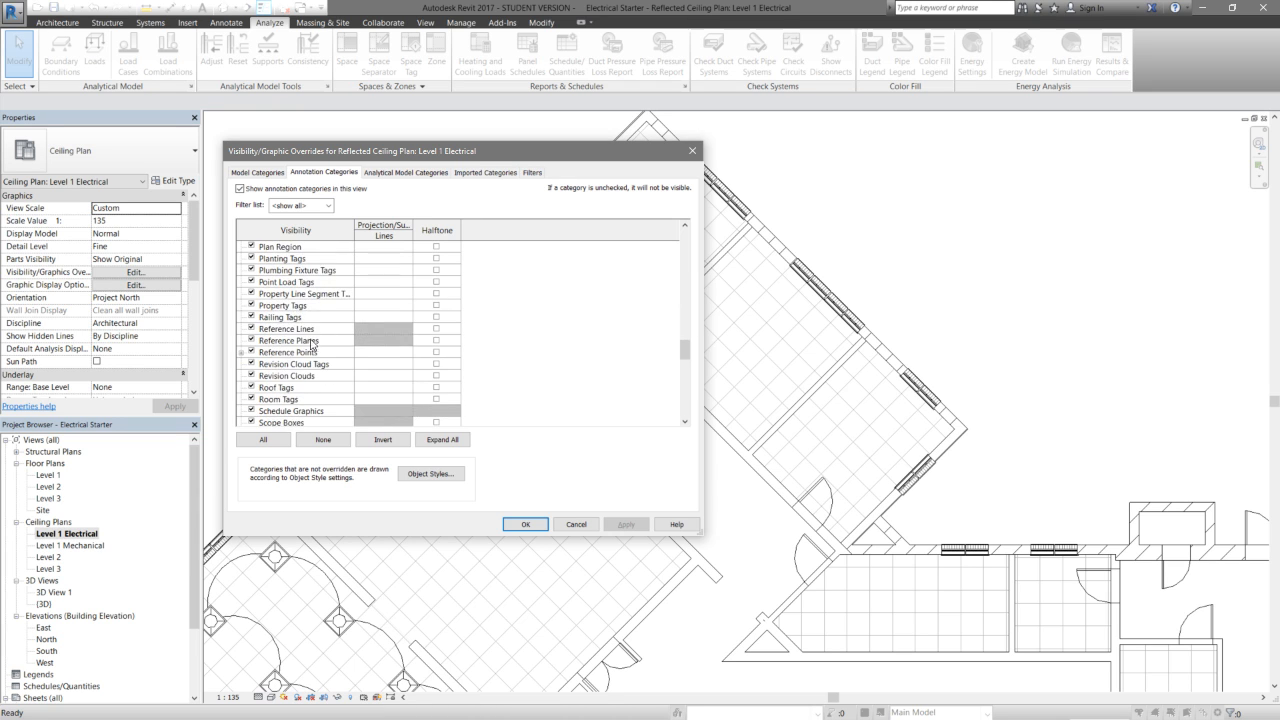
scroll(311, 345, "down", 1)
left_click(251, 365)
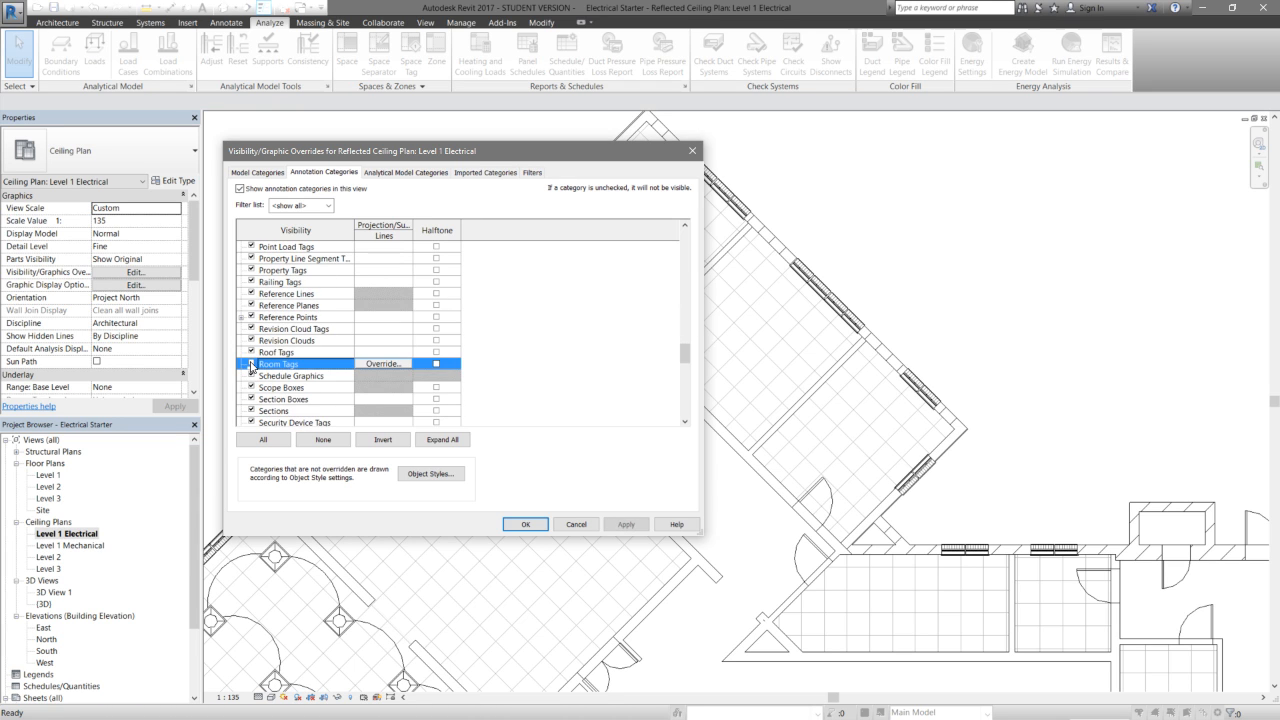
left_click(524, 524)
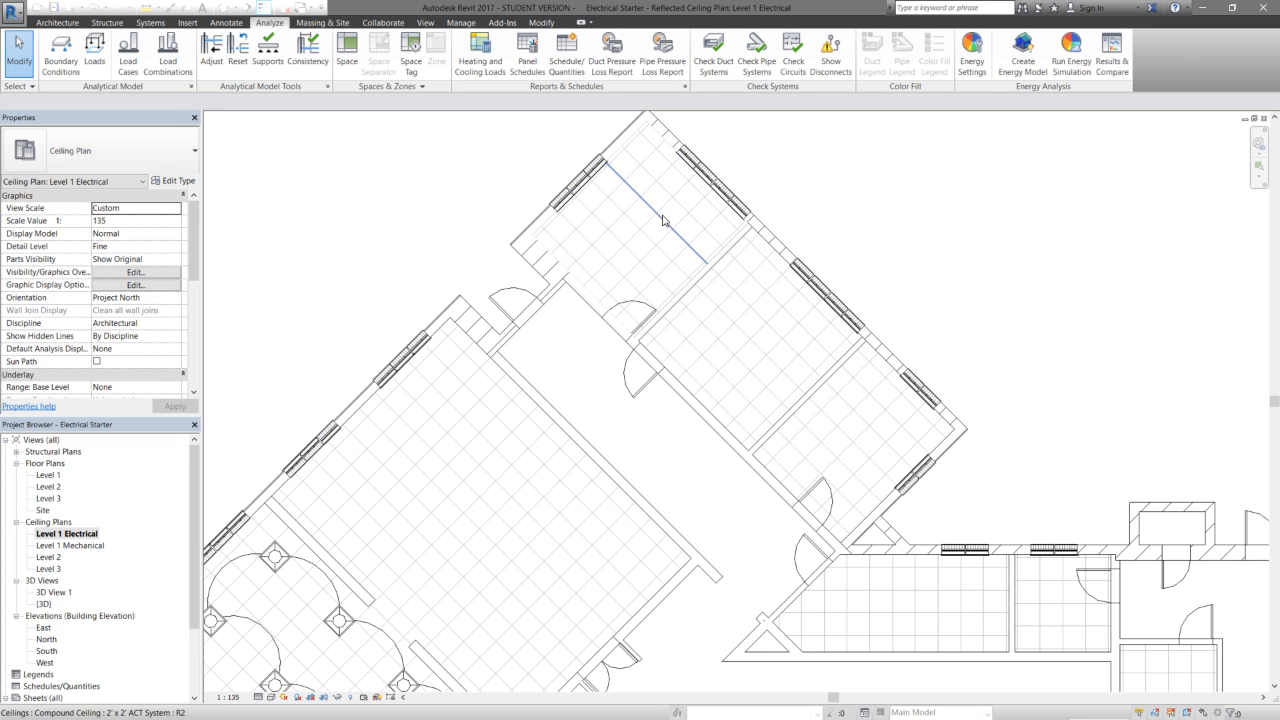
scroll(828, 194, "down", 4)
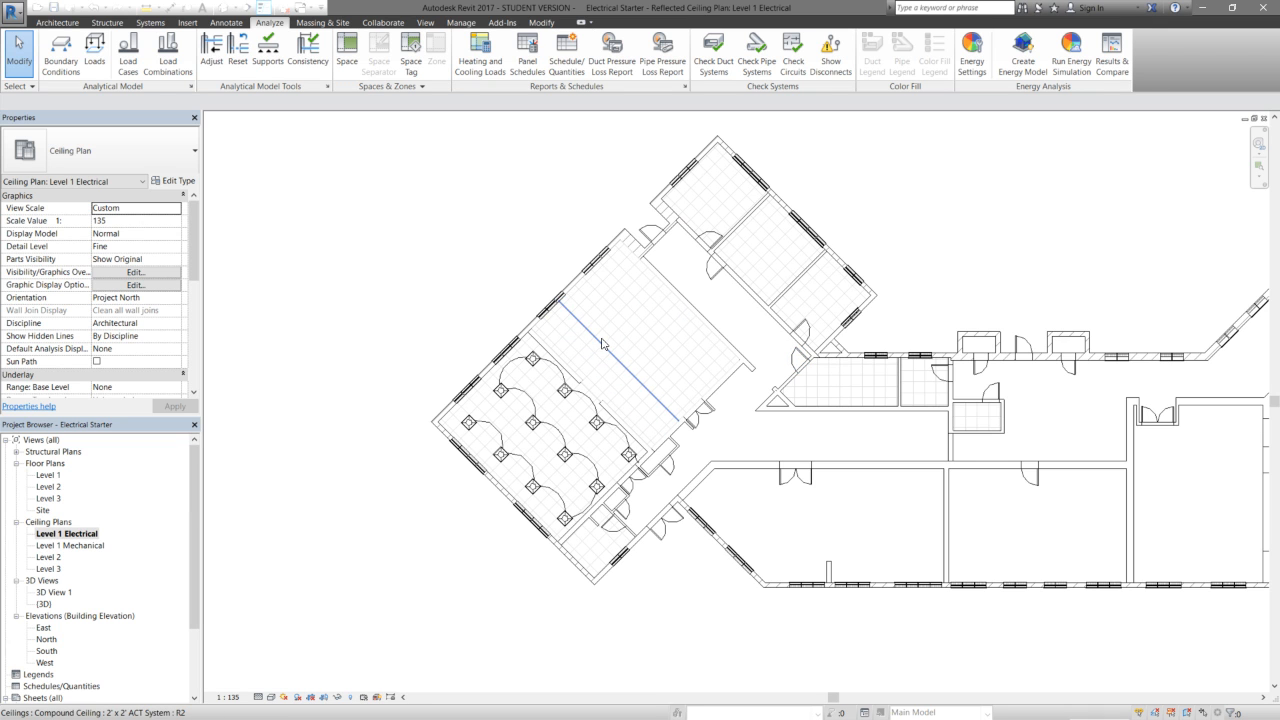
middle_click_drag(601, 339, 580, 391)
scroll(551, 360, "up", 1)
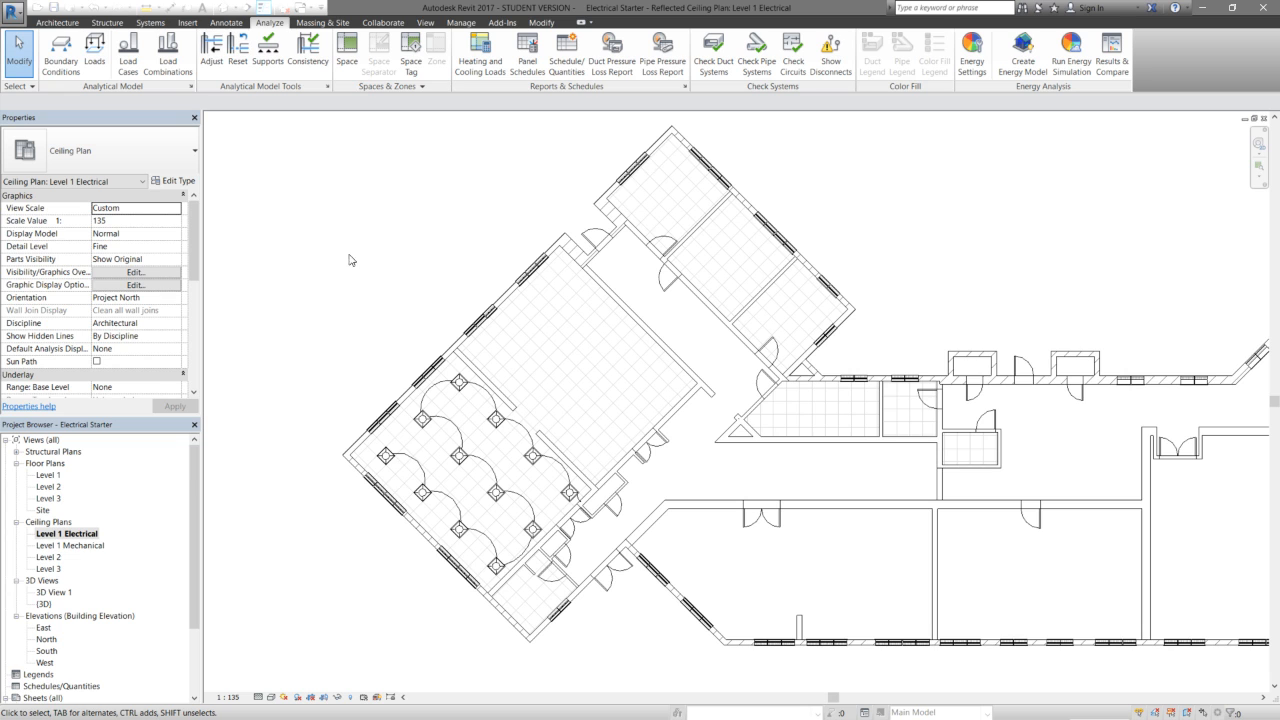
Step: Browse the Electrical > Architectural > Electrical Power > Terminals family library folder and preview the Switch-Single family without loading it
left_click(188, 22)
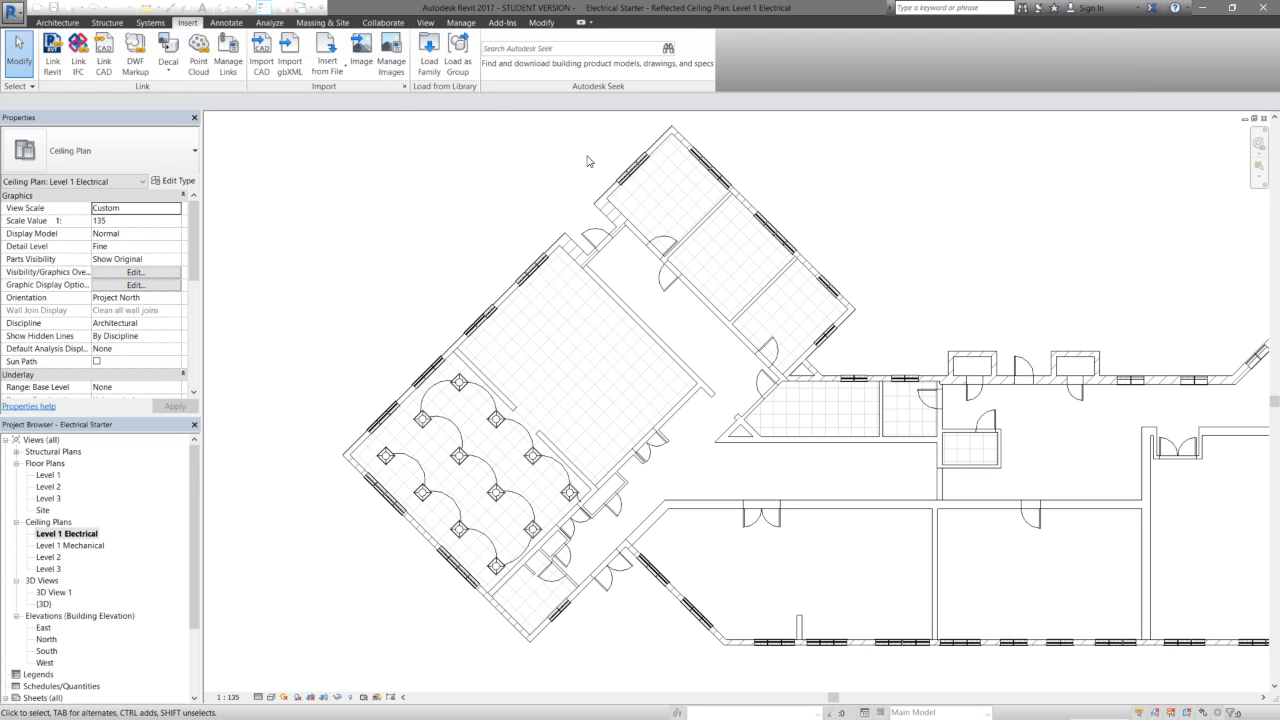
left_click(429, 55)
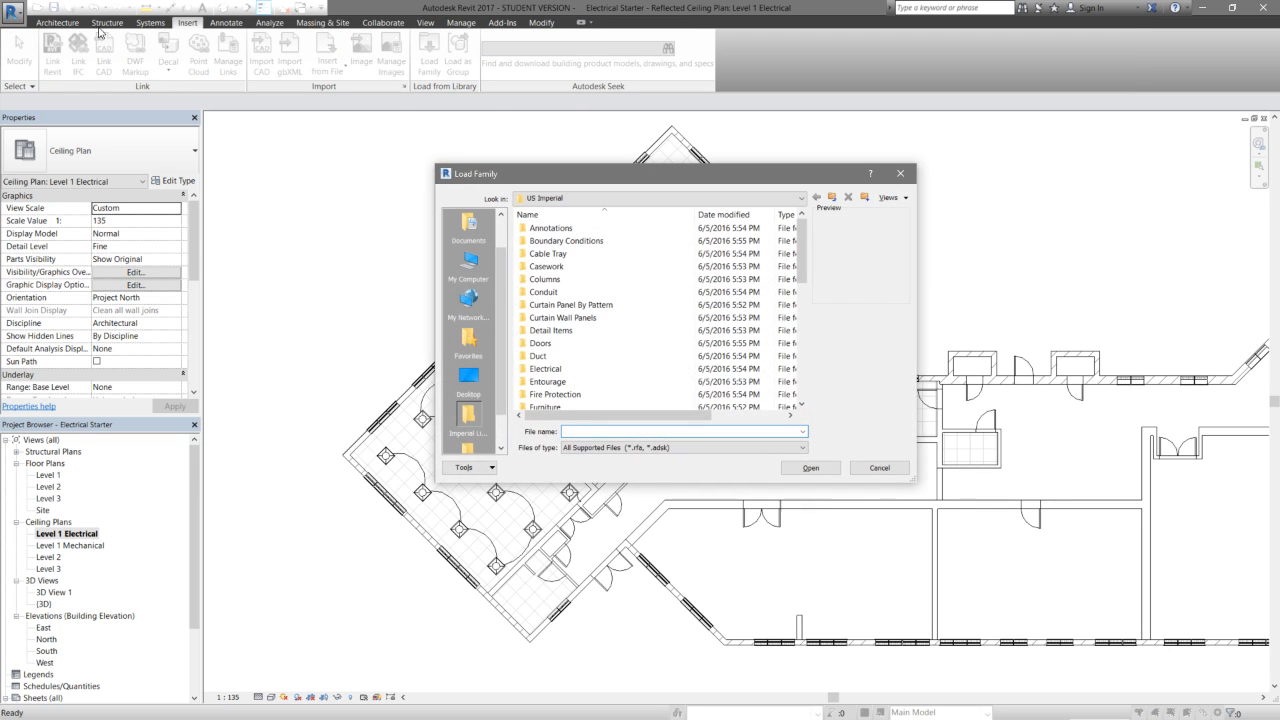
left_click(900, 173)
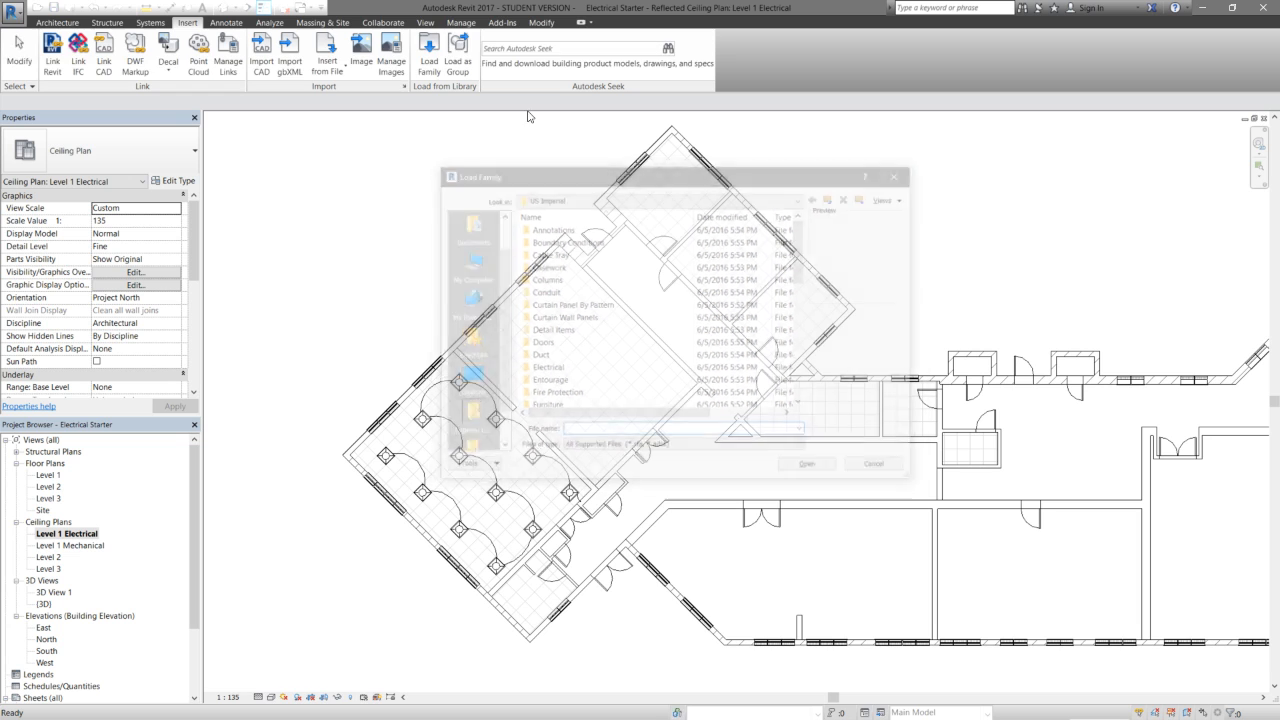
left_click(429, 55)
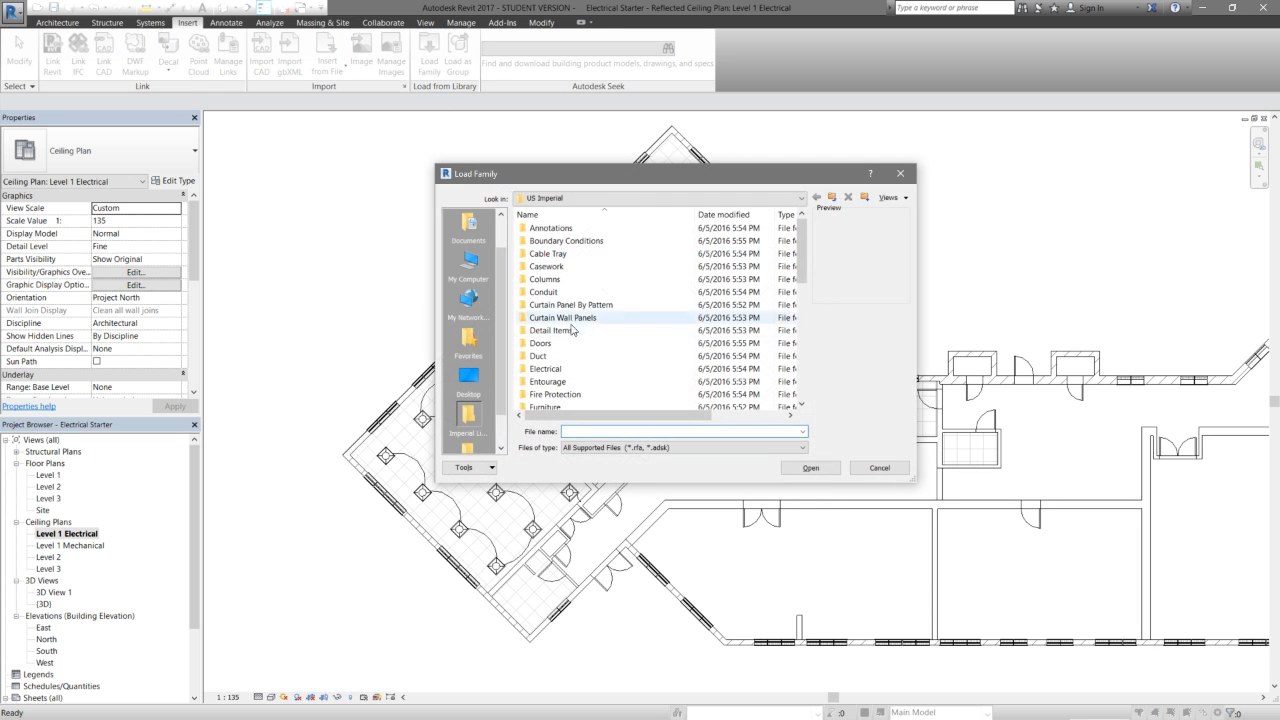
scroll(540, 330, "down", 1)
scroll(630, 400, "down", 1)
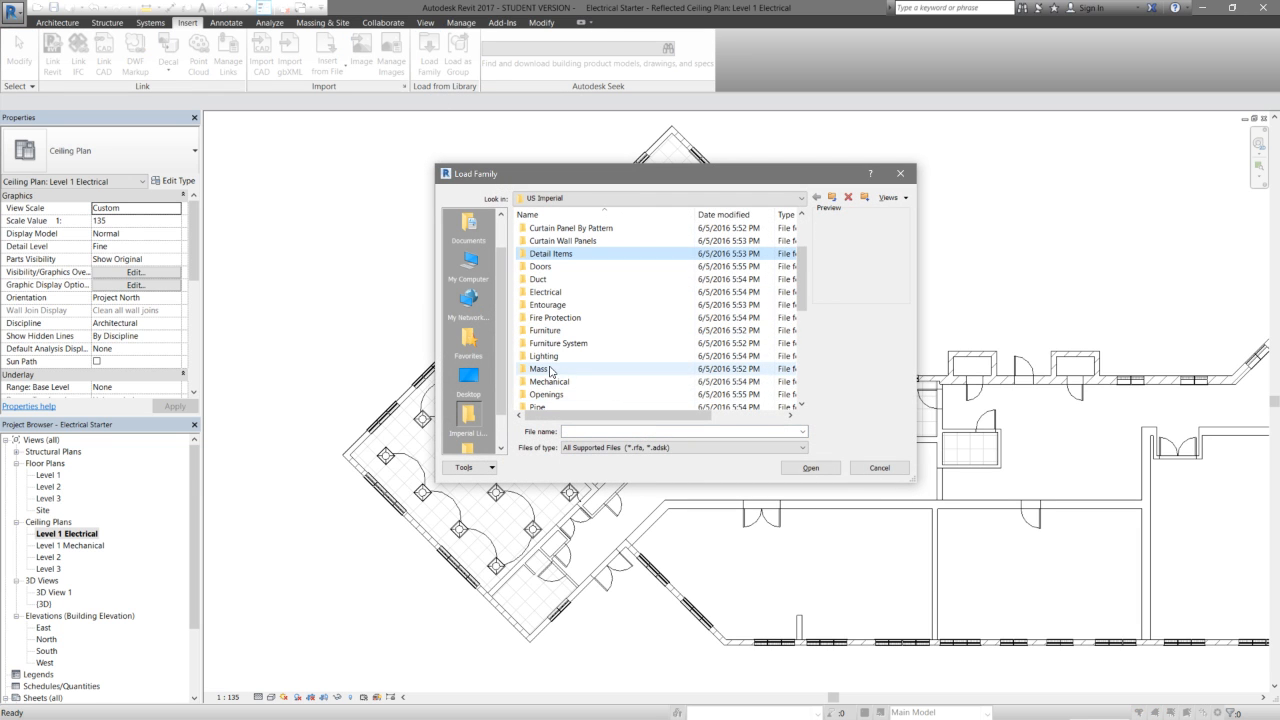
scroll(580, 360, "down", 1)
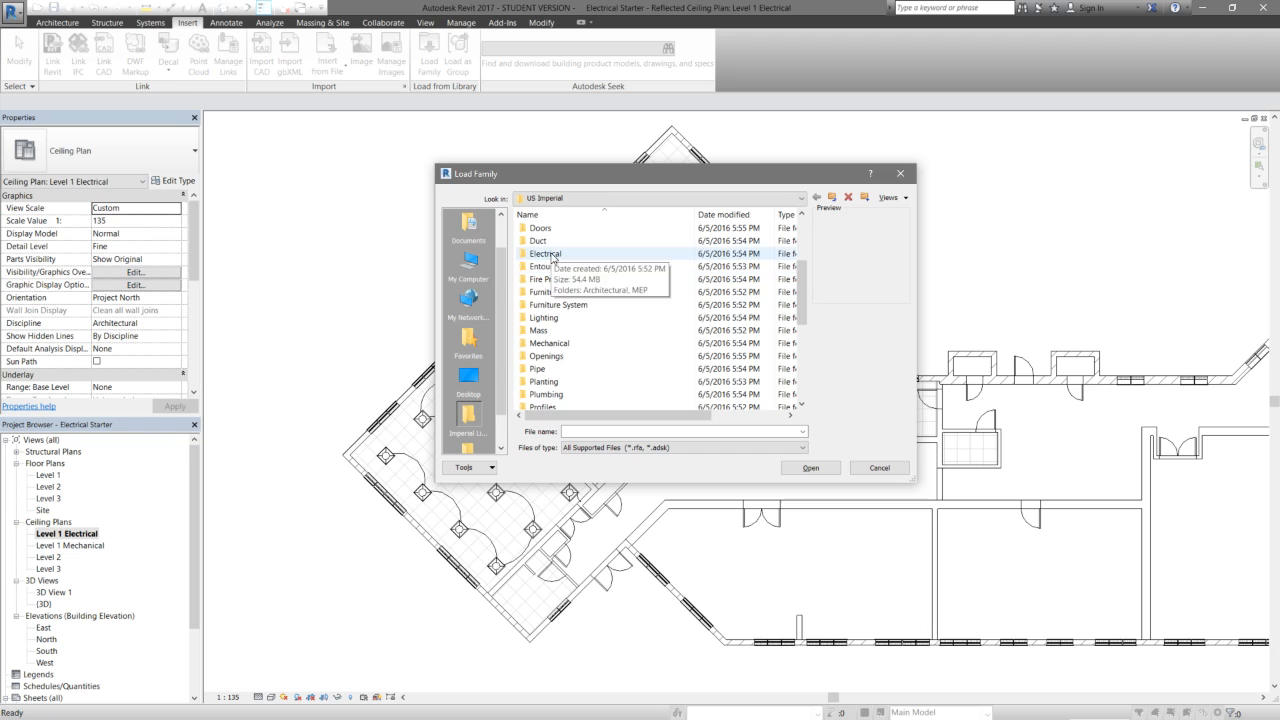
double_click(551, 255)
double_click(550, 229)
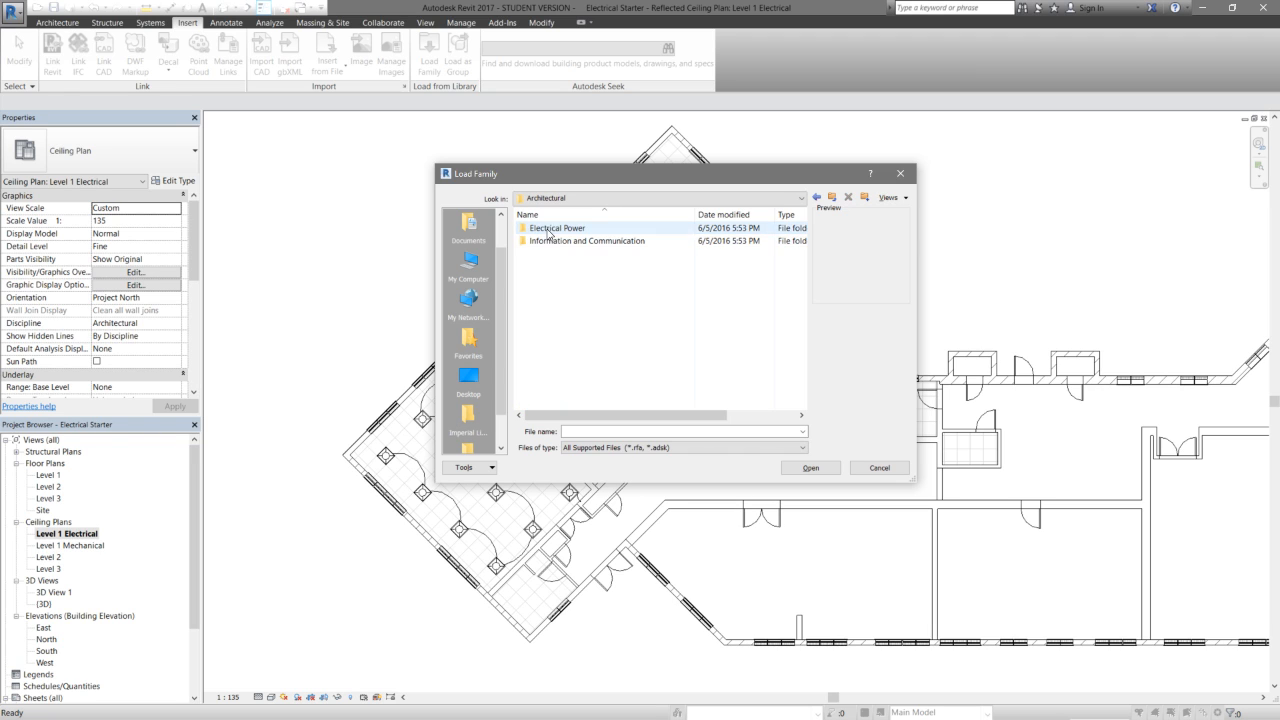
double_click(566, 230)
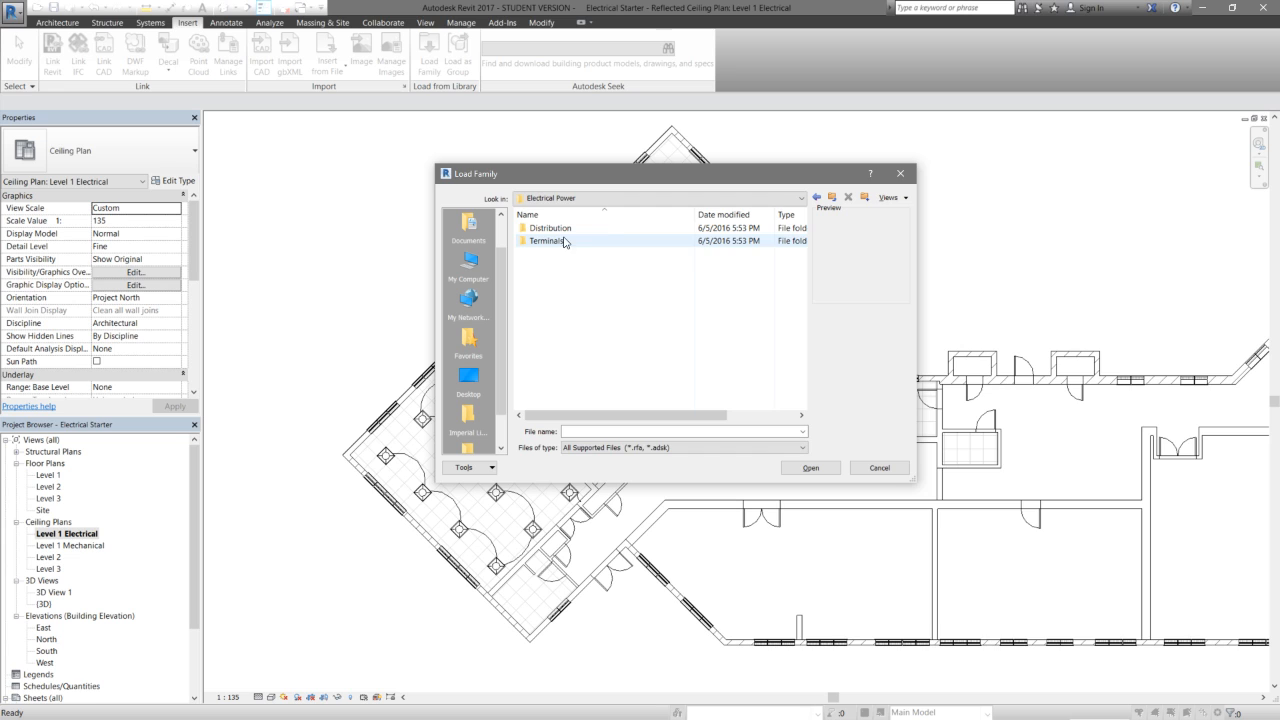
double_click(564, 241)
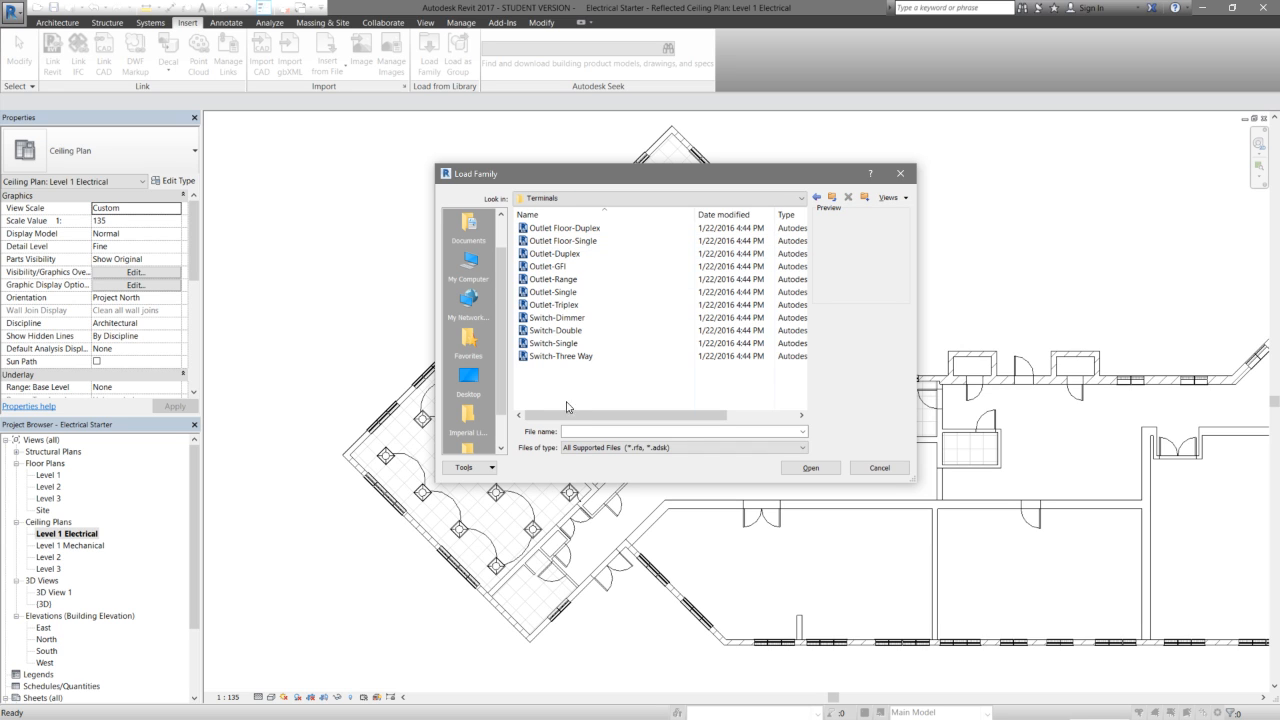
left_click(571, 344)
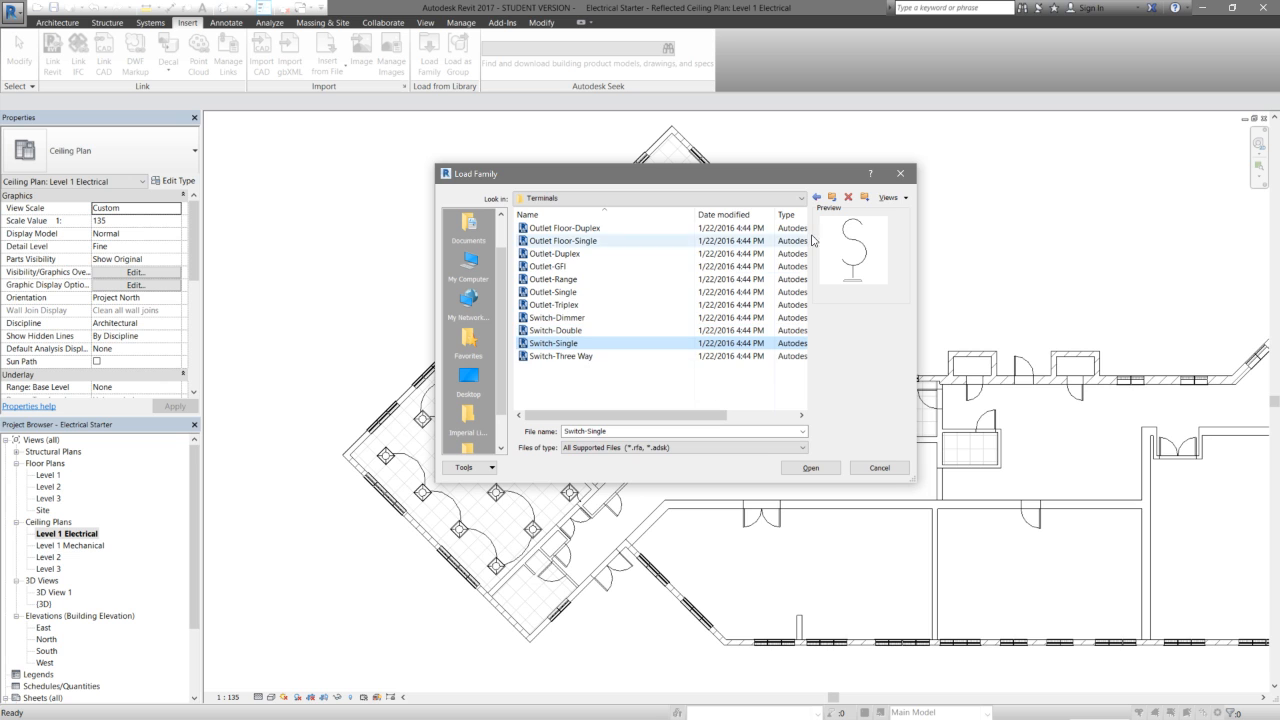
left_click(831, 200)
left_click(833, 200)
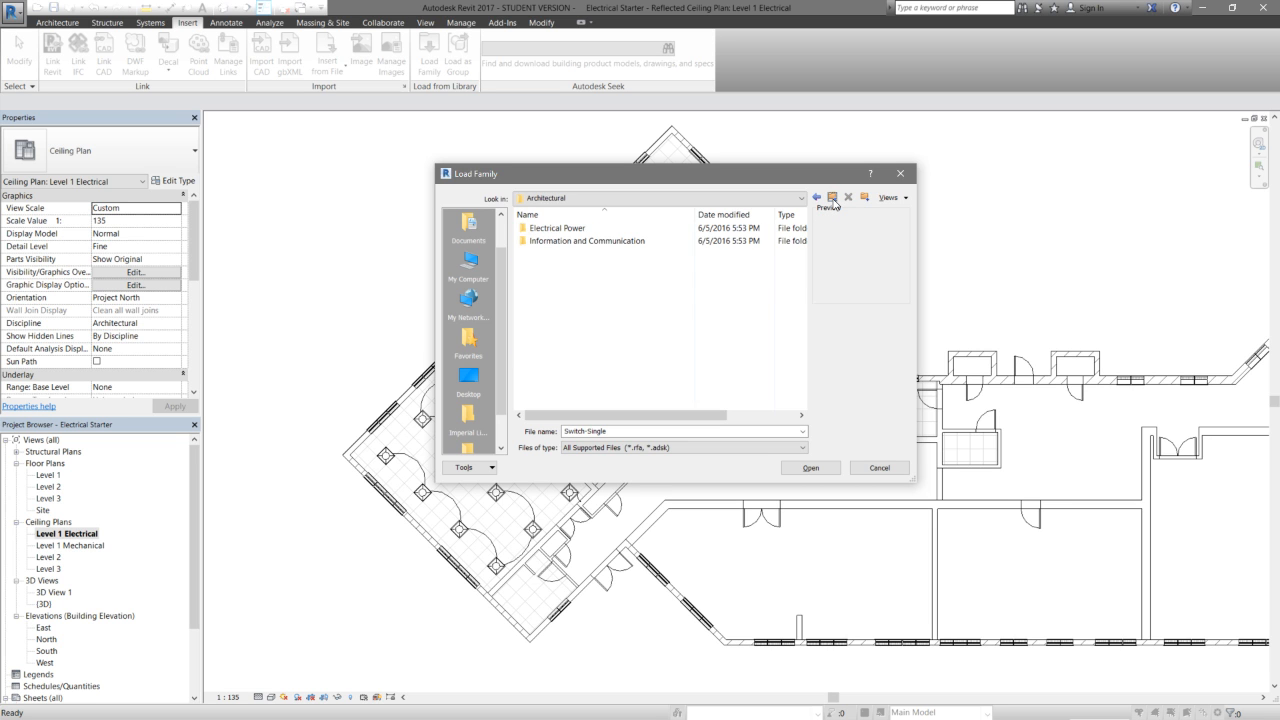
left_click(900, 173)
Step: Look through the light fixture families in the Lighting > Architectural > Internal library folder and return to the US Imperial folder
left_click(440, 62)
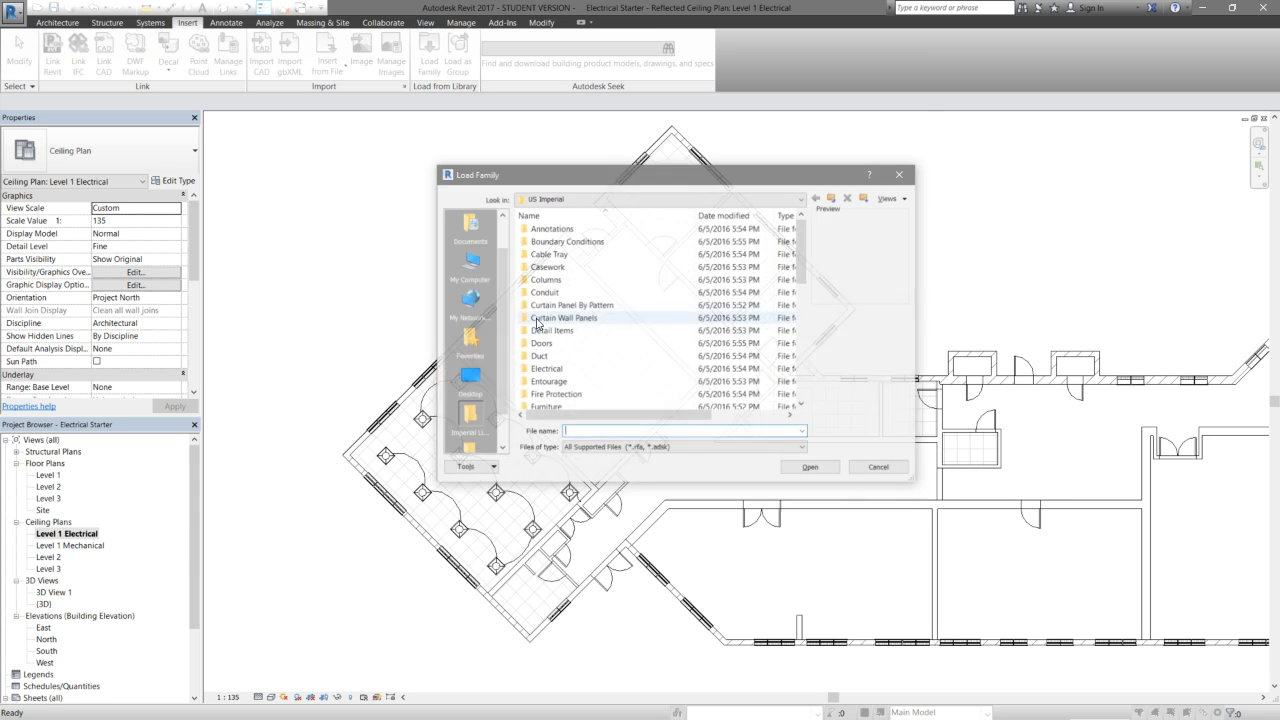
left_click(559, 362)
scroll(558, 370, "down", 3)
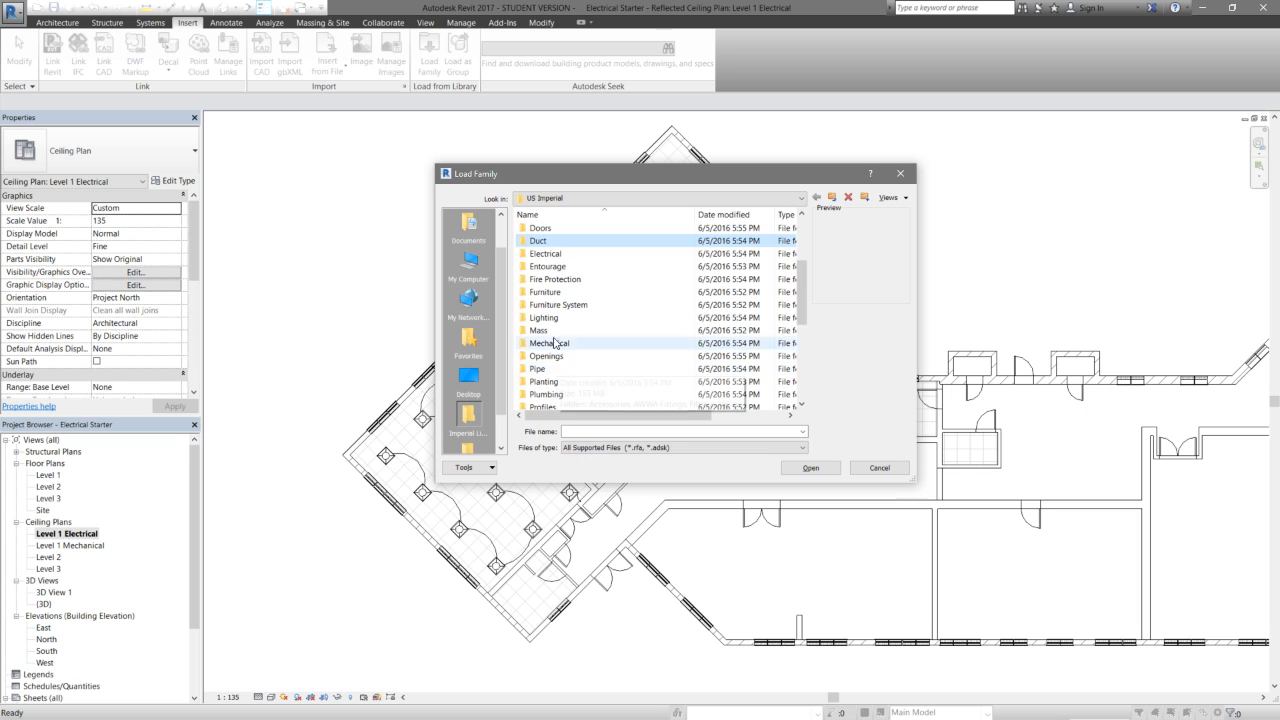
double_click(552, 318)
left_click(556, 228)
double_click(556, 228)
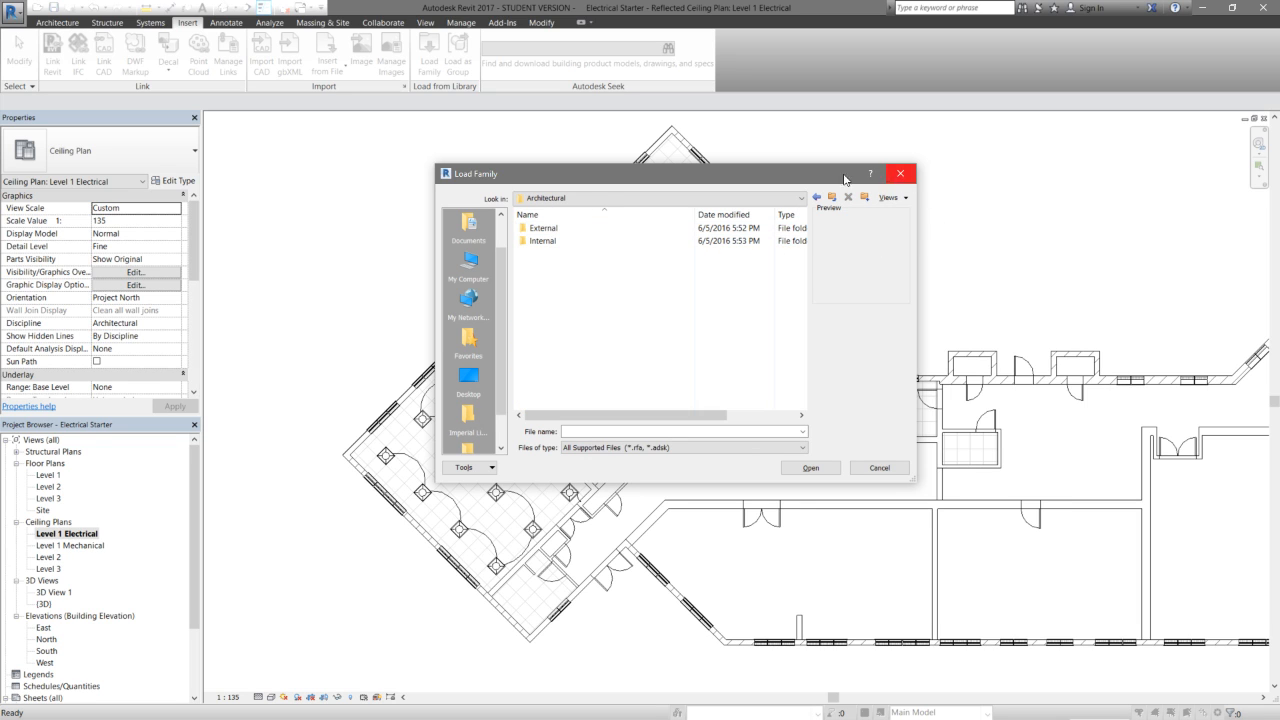
double_click(543, 241)
scroll(565, 297, "down", 3)
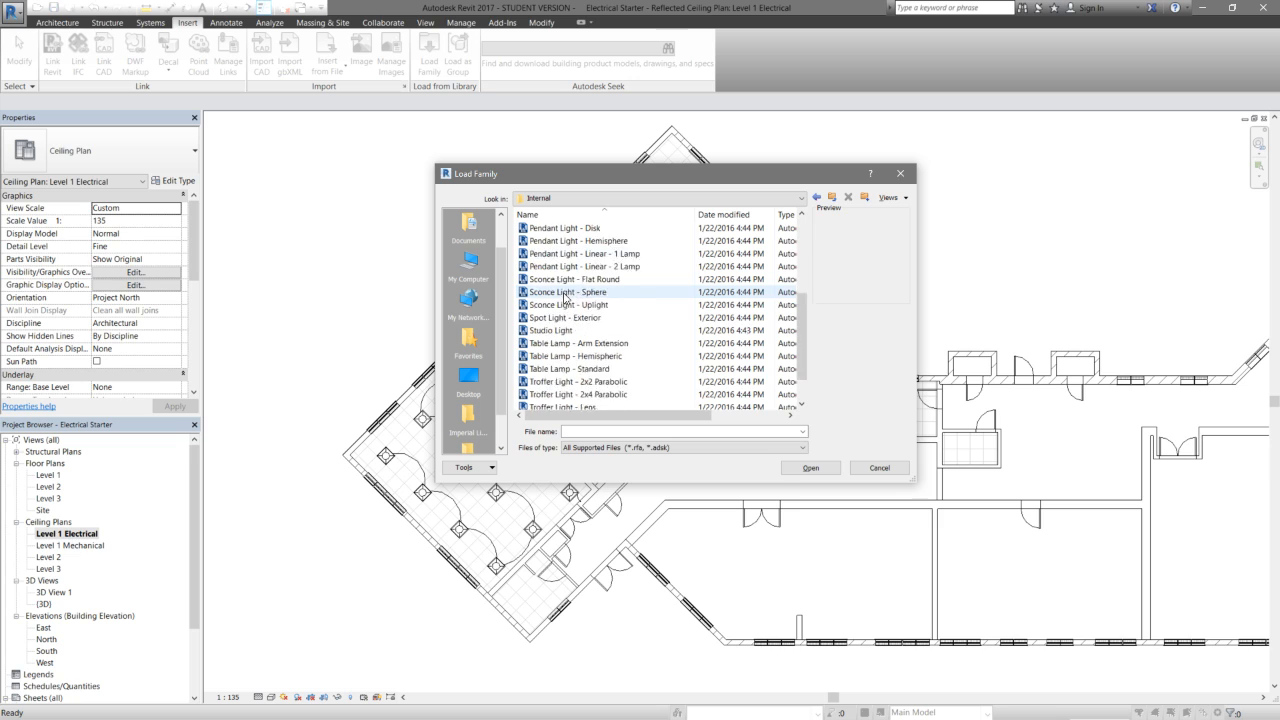
scroll(565, 297, "down", 1)
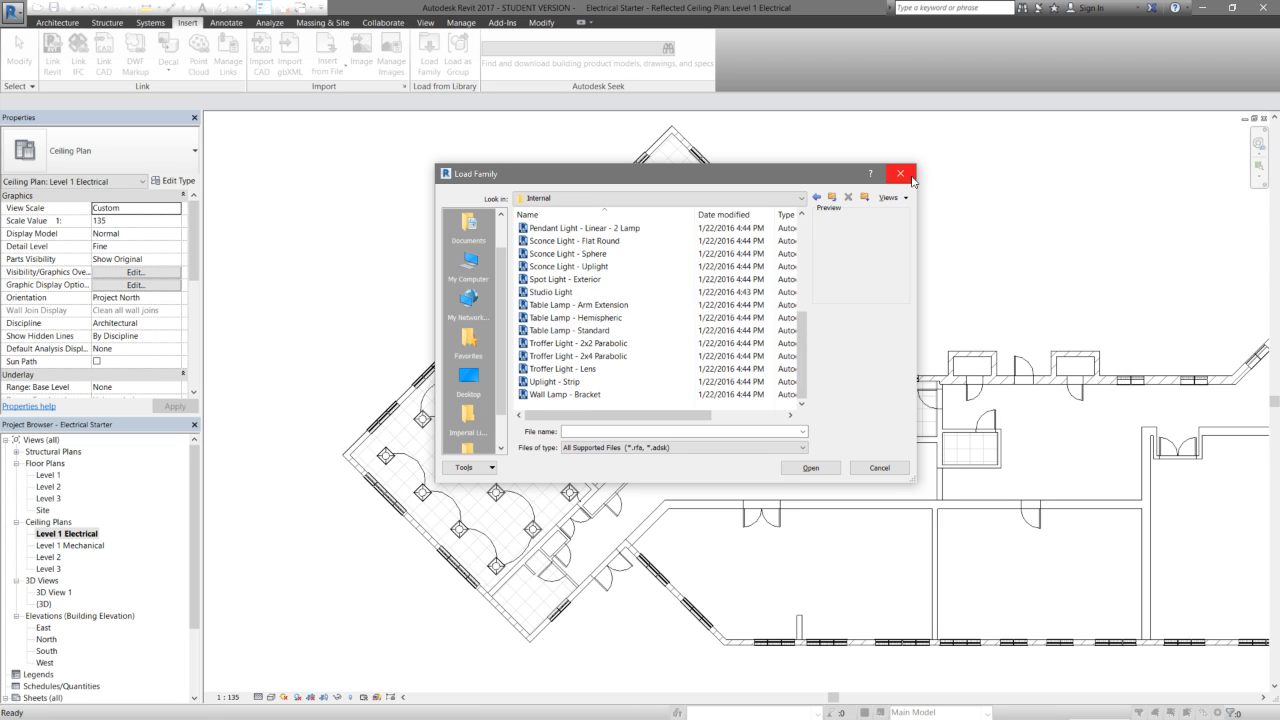
left_click(832, 198)
left_click(834, 199)
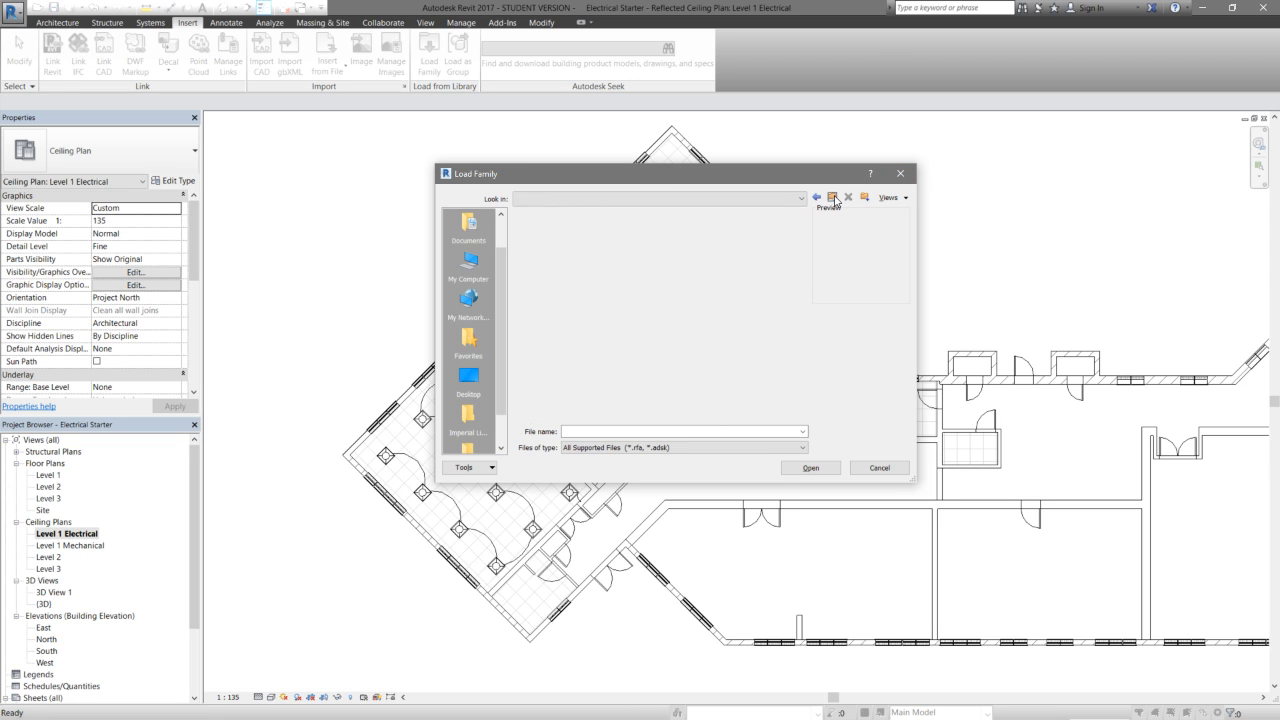
left_click(833, 199)
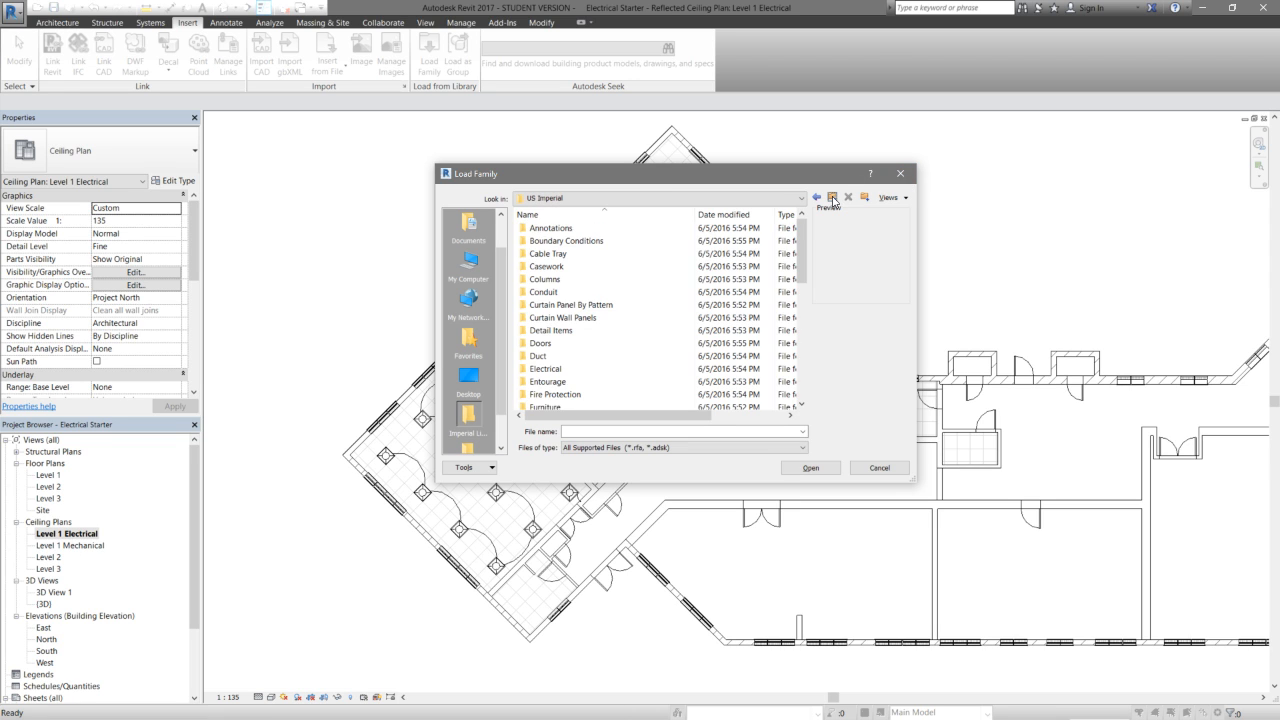
Step: Preview the Switch-Single, Switch-Double and Switch-Dimmer families in the Electrical library's Terminals folder and leave without loading any
double_click(546, 368)
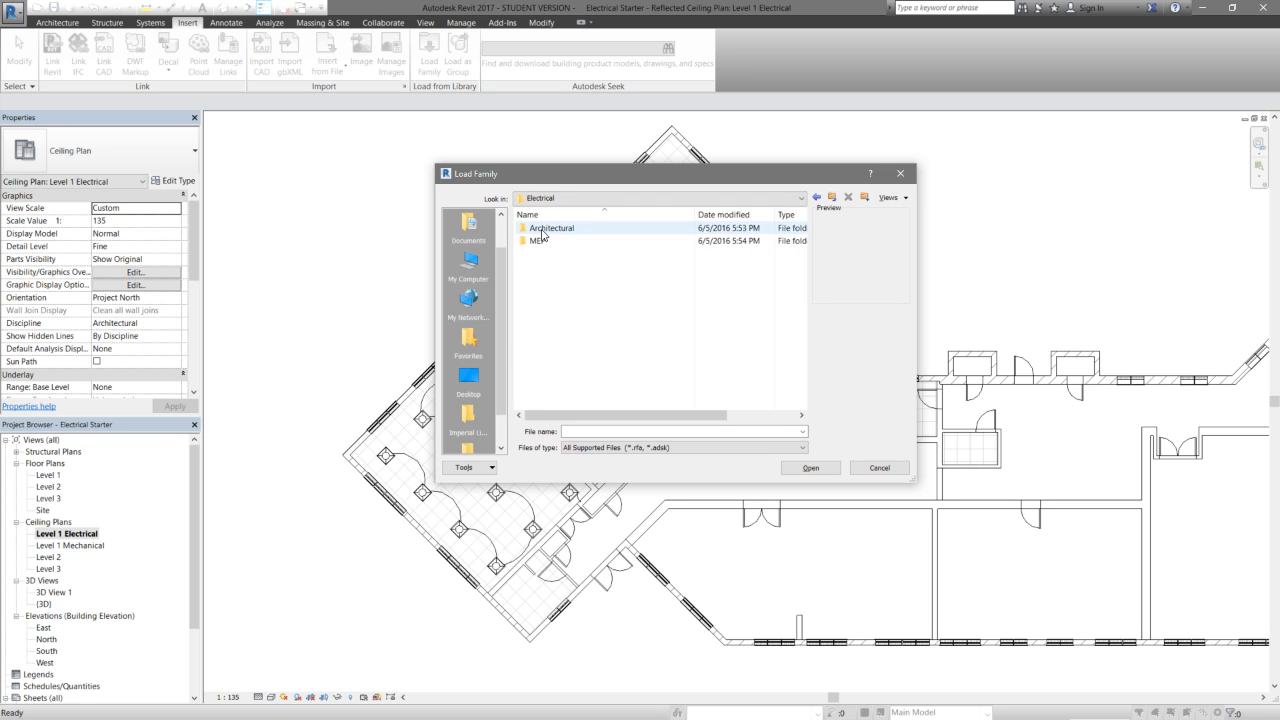
double_click(537, 240)
double_click(565, 229)
double_click(552, 243)
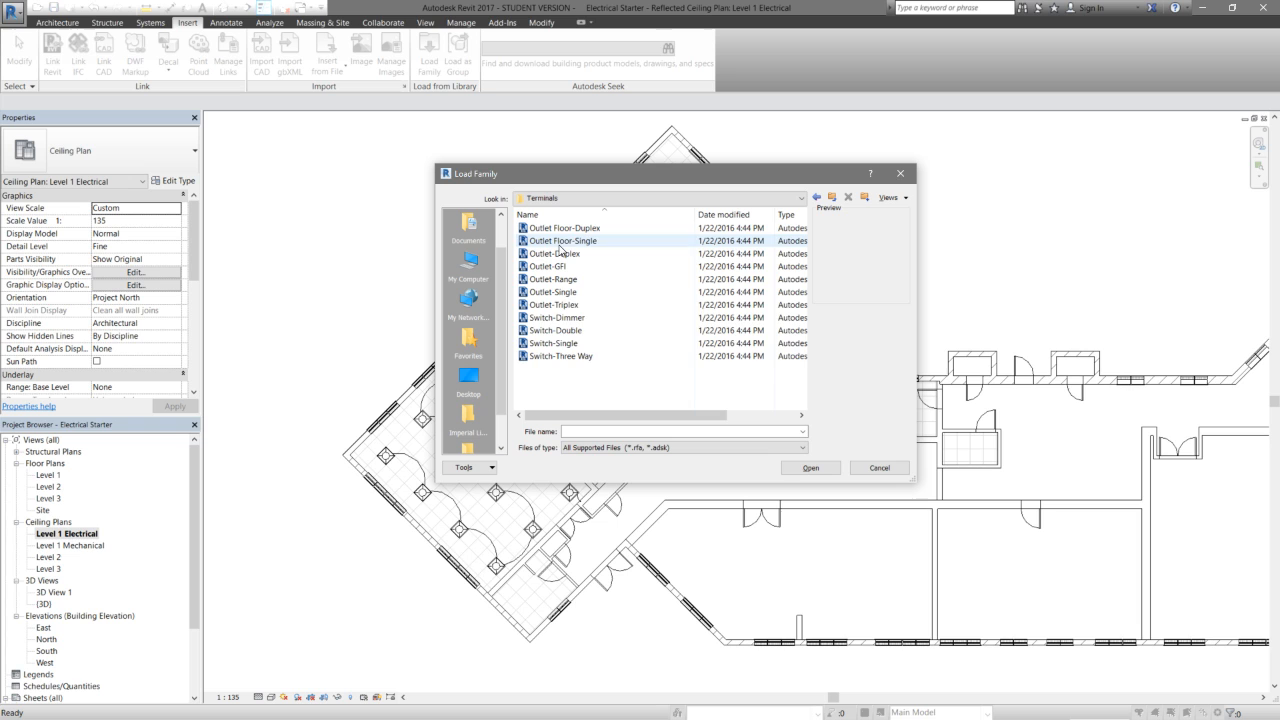
left_click(567, 344)
left_click(566, 331)
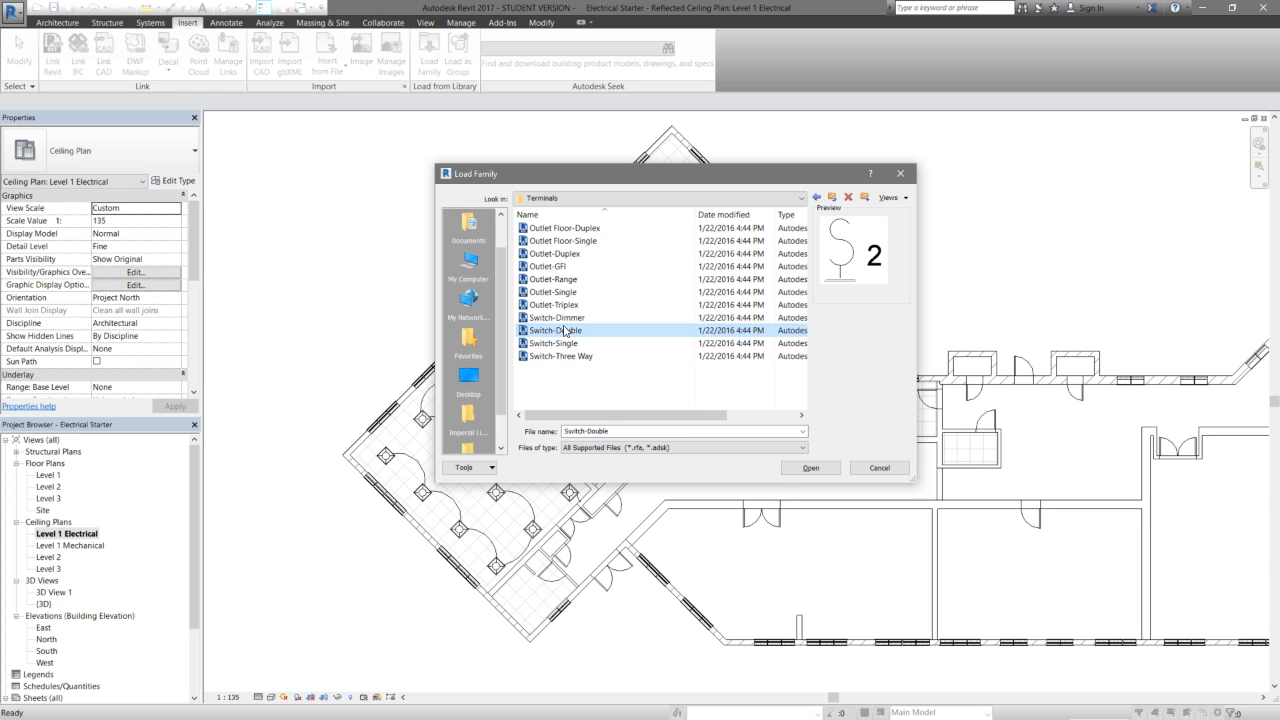
left_click(565, 318)
left_click(870, 477)
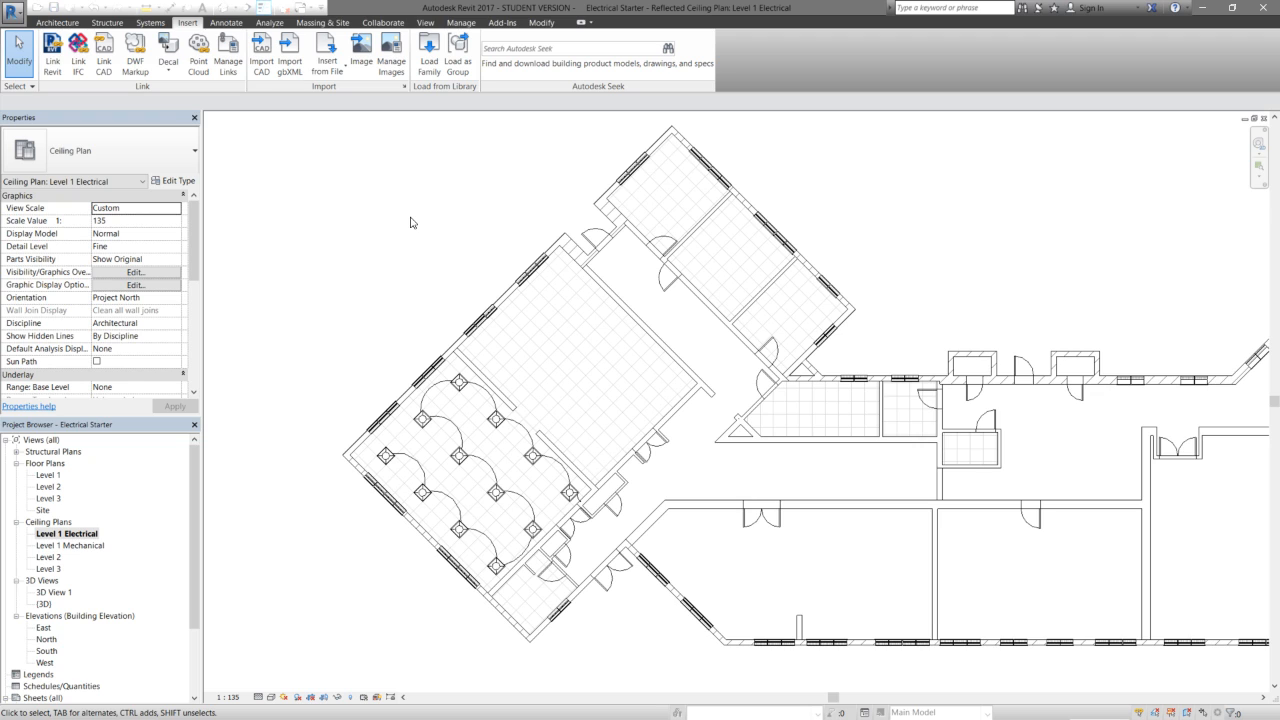
Step: Place a Single Pole lighting switch on the vertical wall face beside the double door of the large room next to the light fixtures
left_click(150, 22)
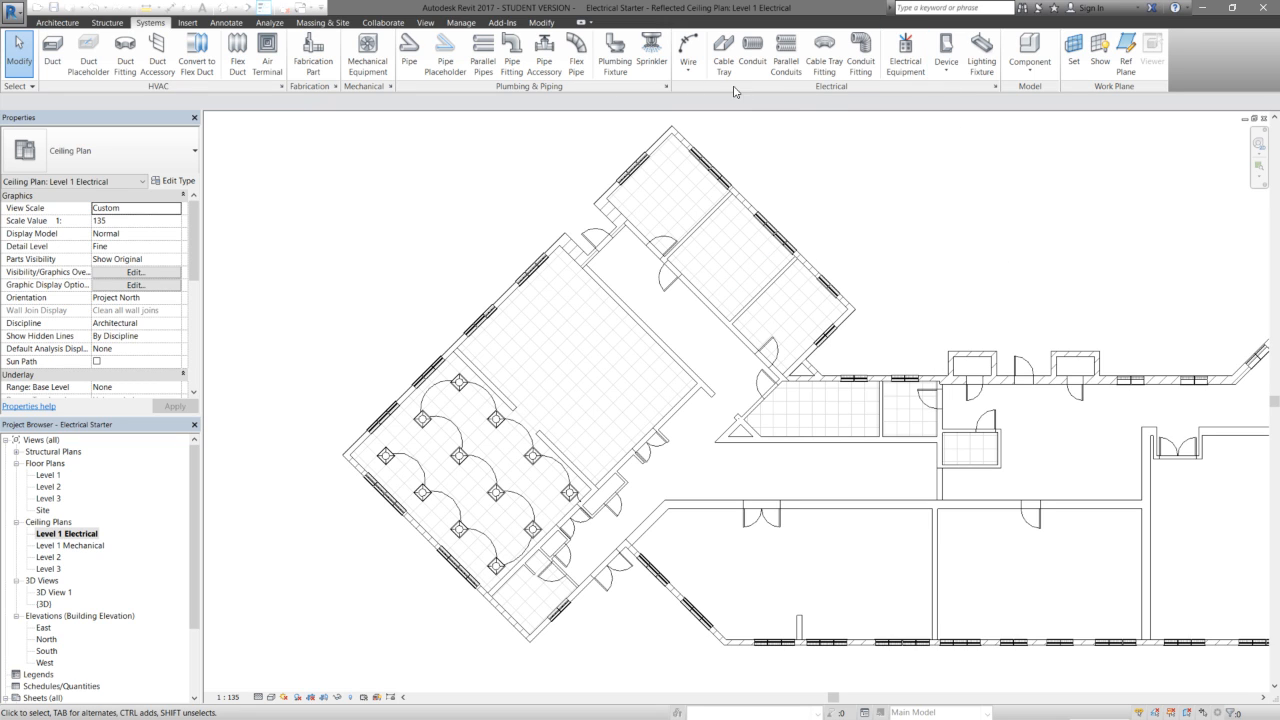
left_click(956, 78)
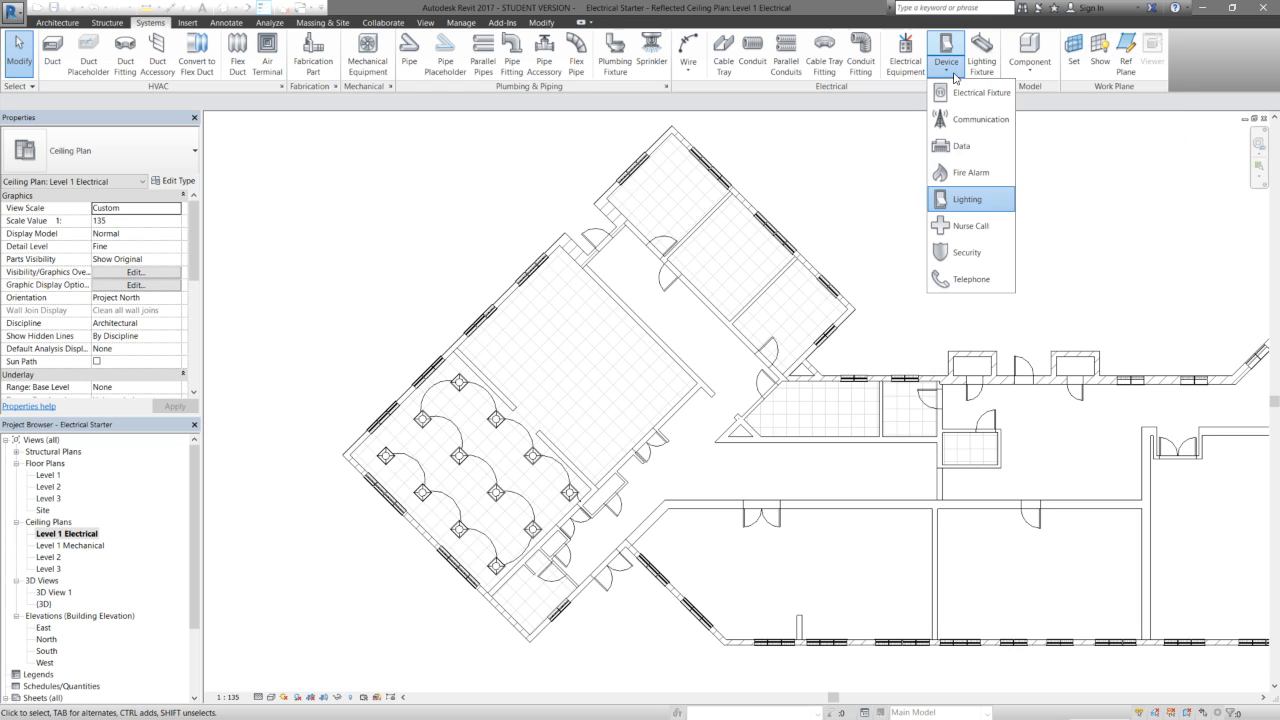
left_click(943, 201)
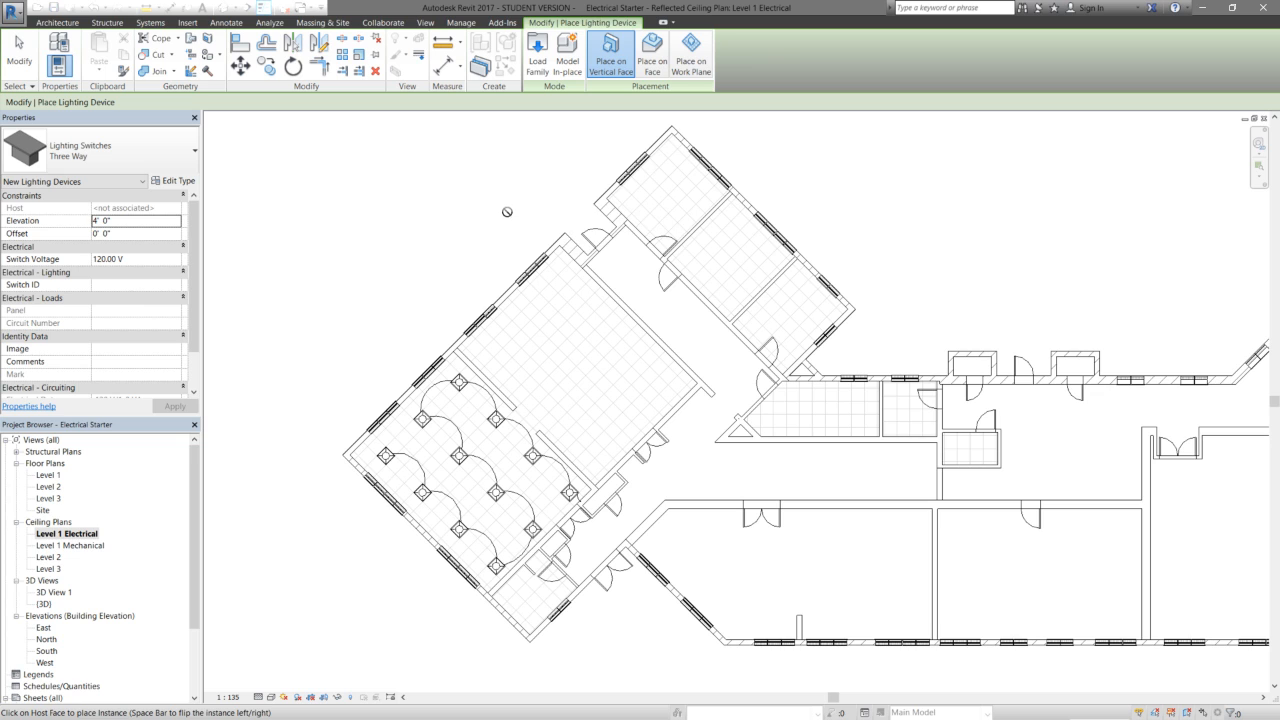
left_click(151, 162)
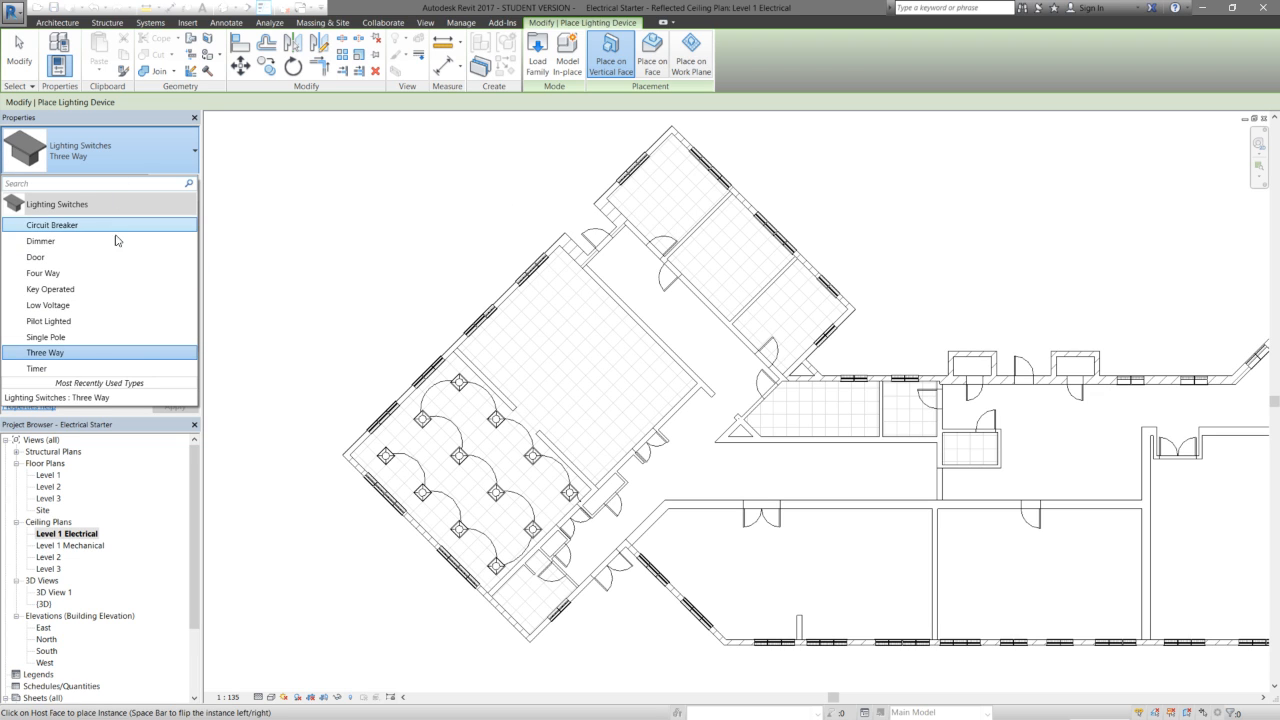
left_click(50, 338)
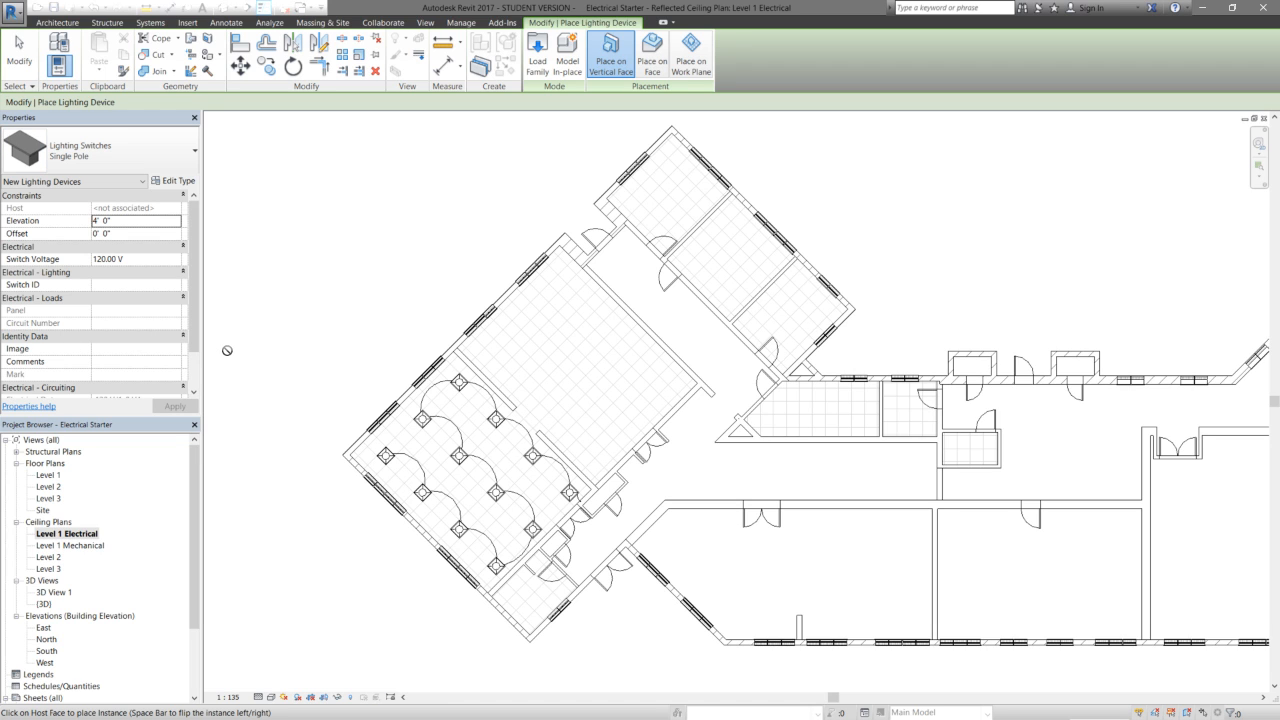
middle_click_drag(503, 604, 509, 551)
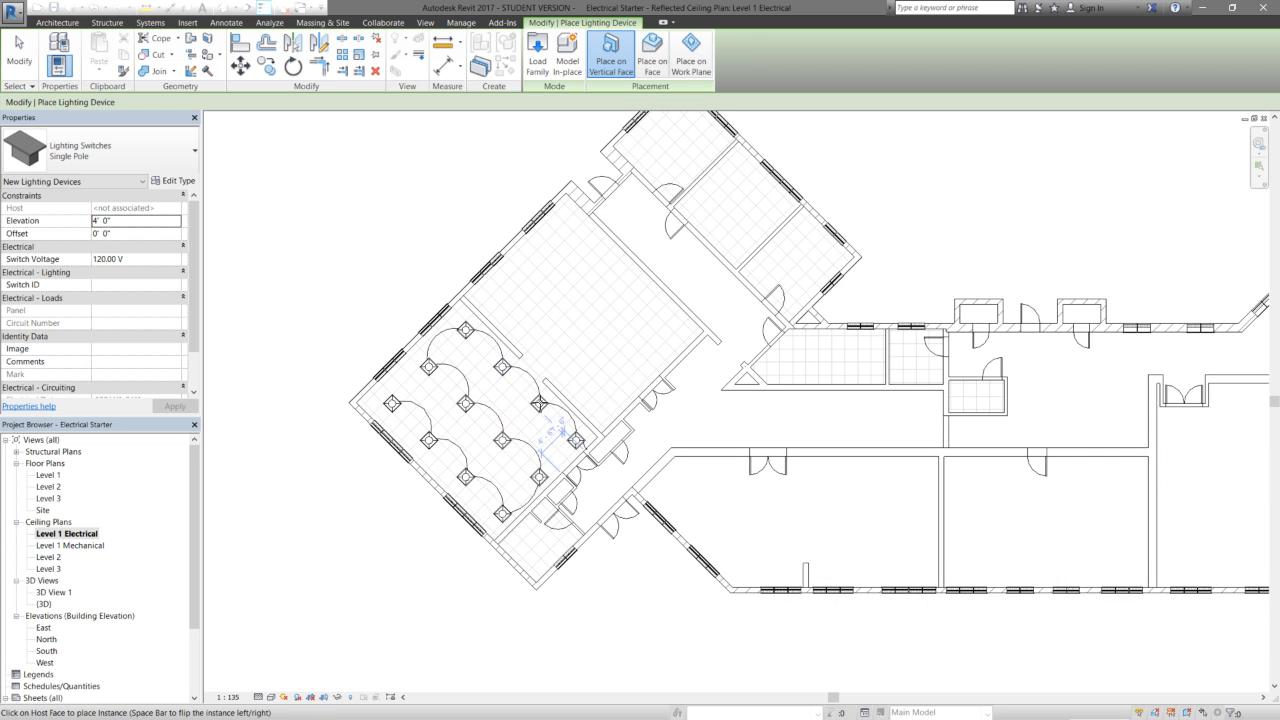
middle_click_drag(549, 418, 543, 451)
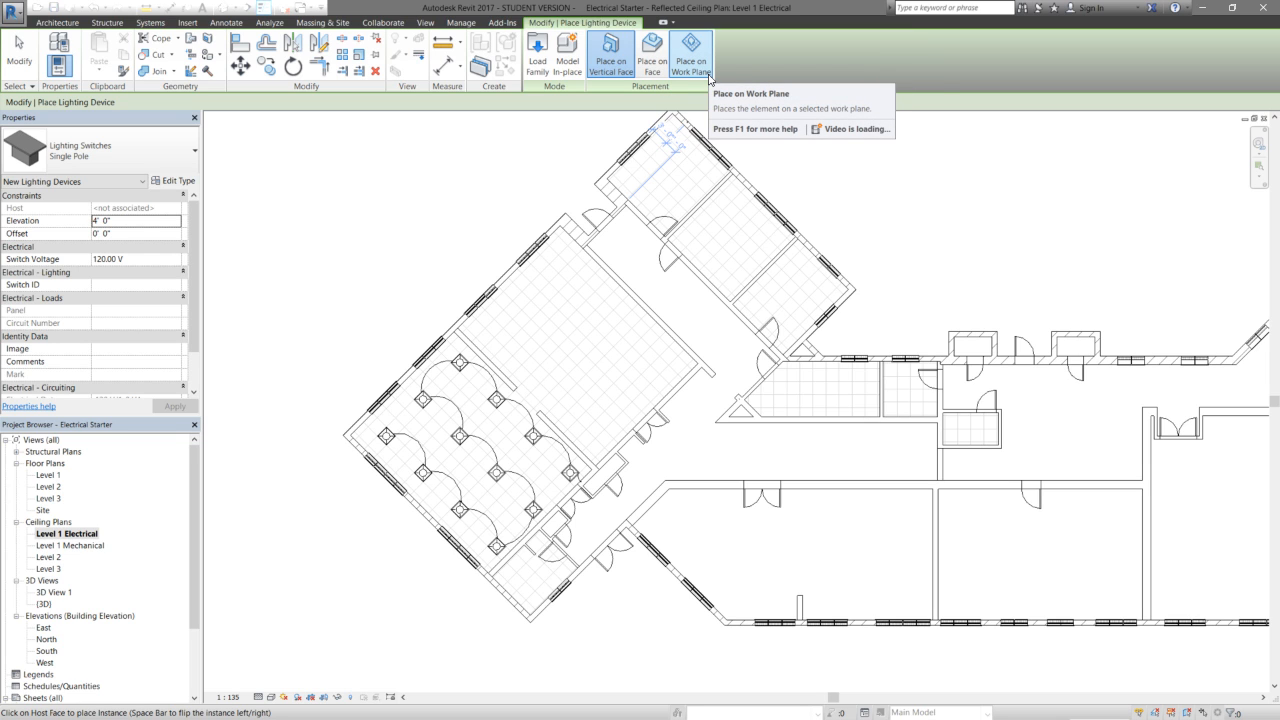
left_click(626, 47)
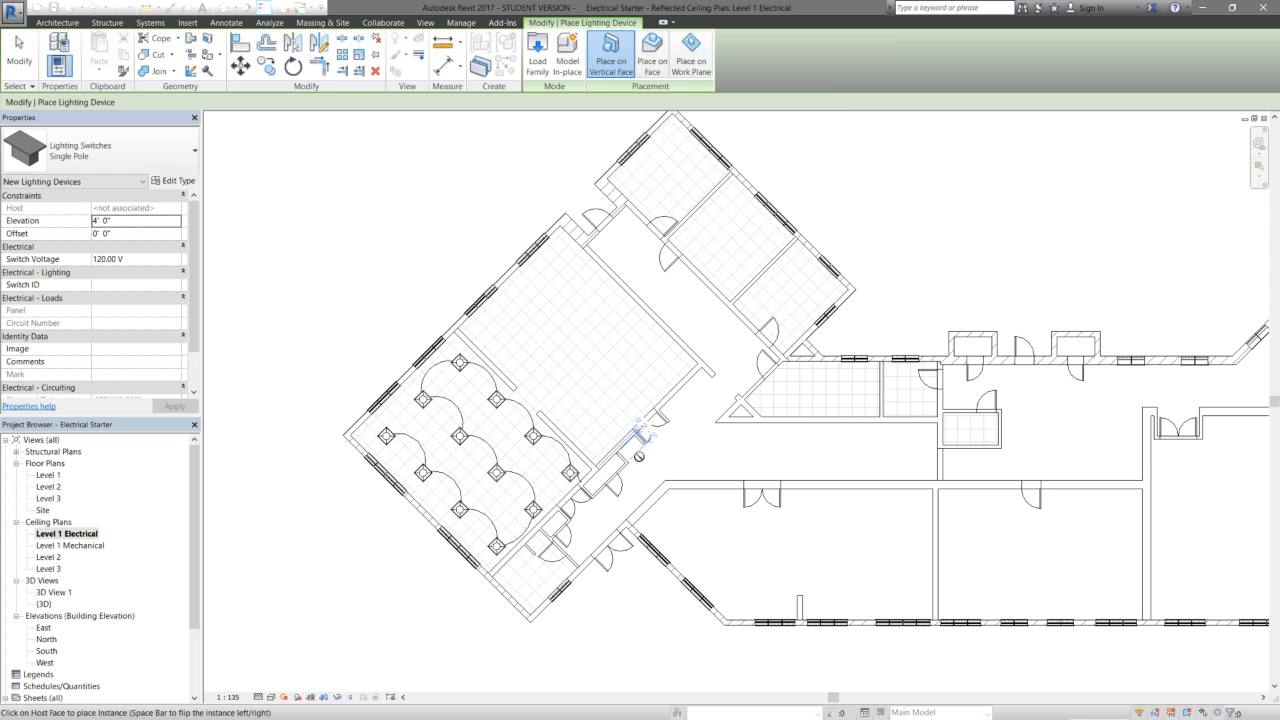
scroll(663, 420, "up", 2)
scroll(656, 366, "up", 3)
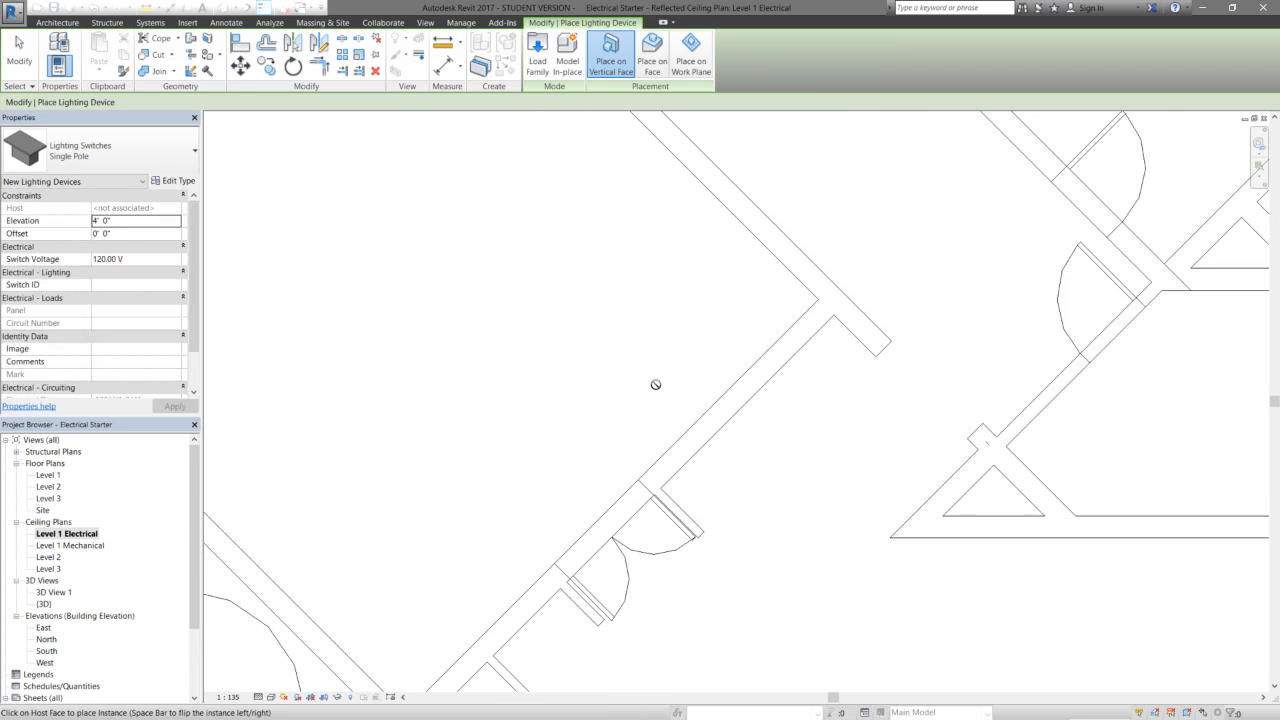
left_click(659, 461)
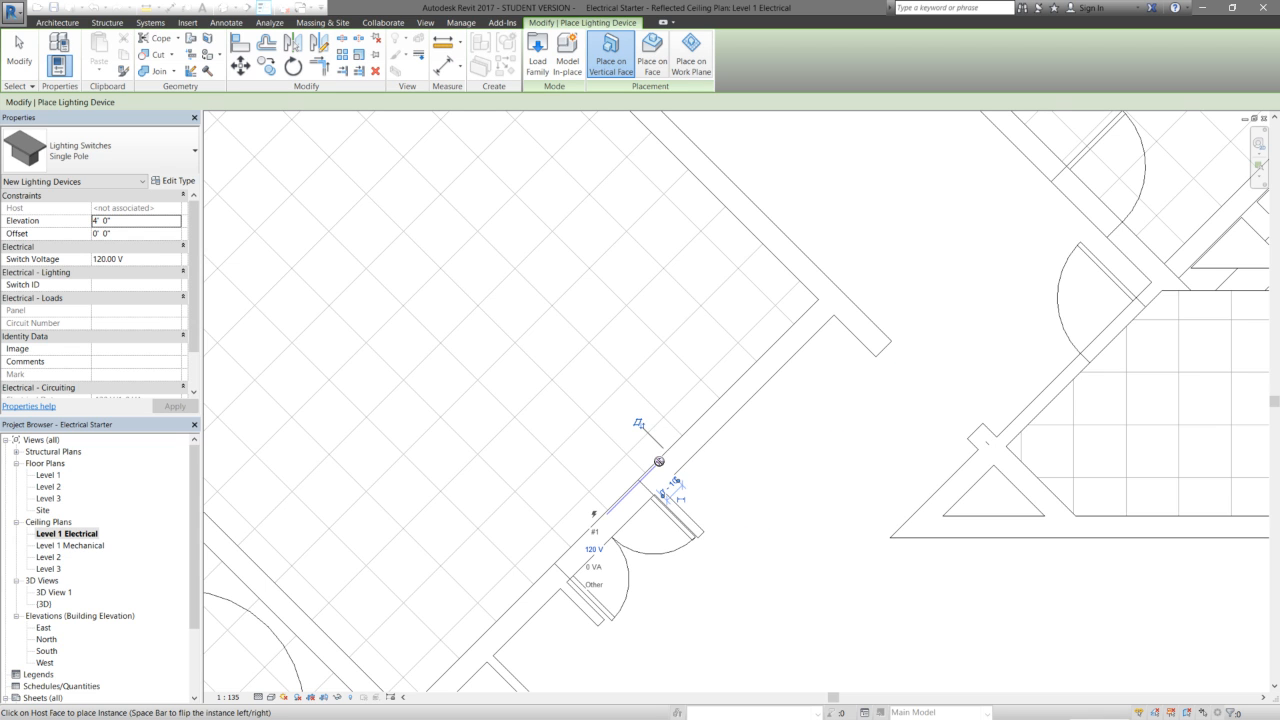
scroll(650, 459, "up", 4)
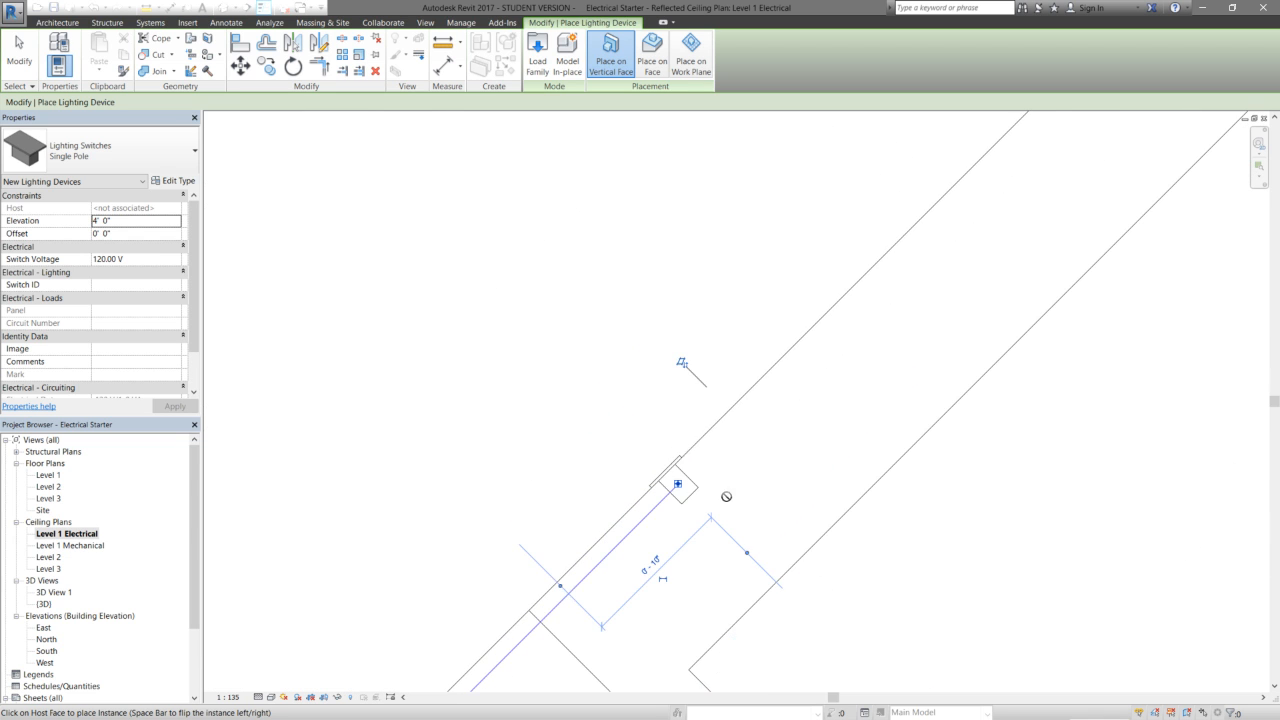
scroll(727, 500, "down", 9)
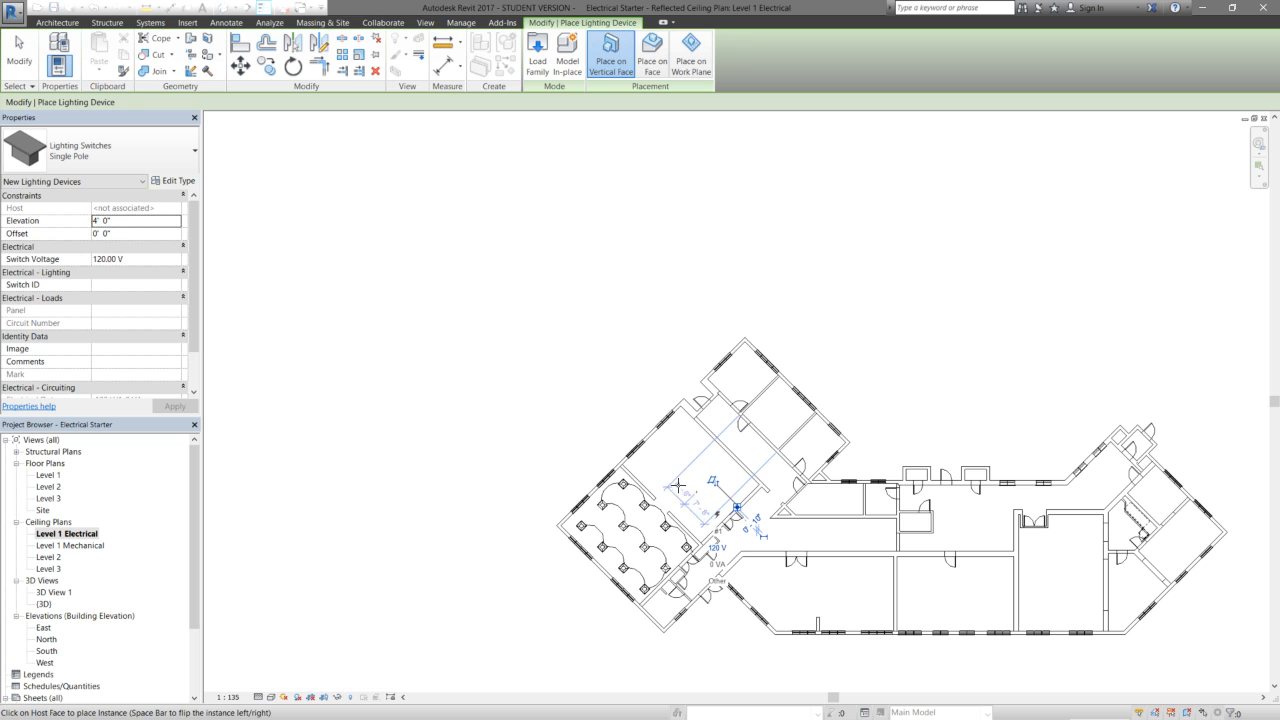
scroll(695, 496, "up", 3)
scroll(698, 495, "up", 1)
middle_click_drag(702, 500, 664, 494)
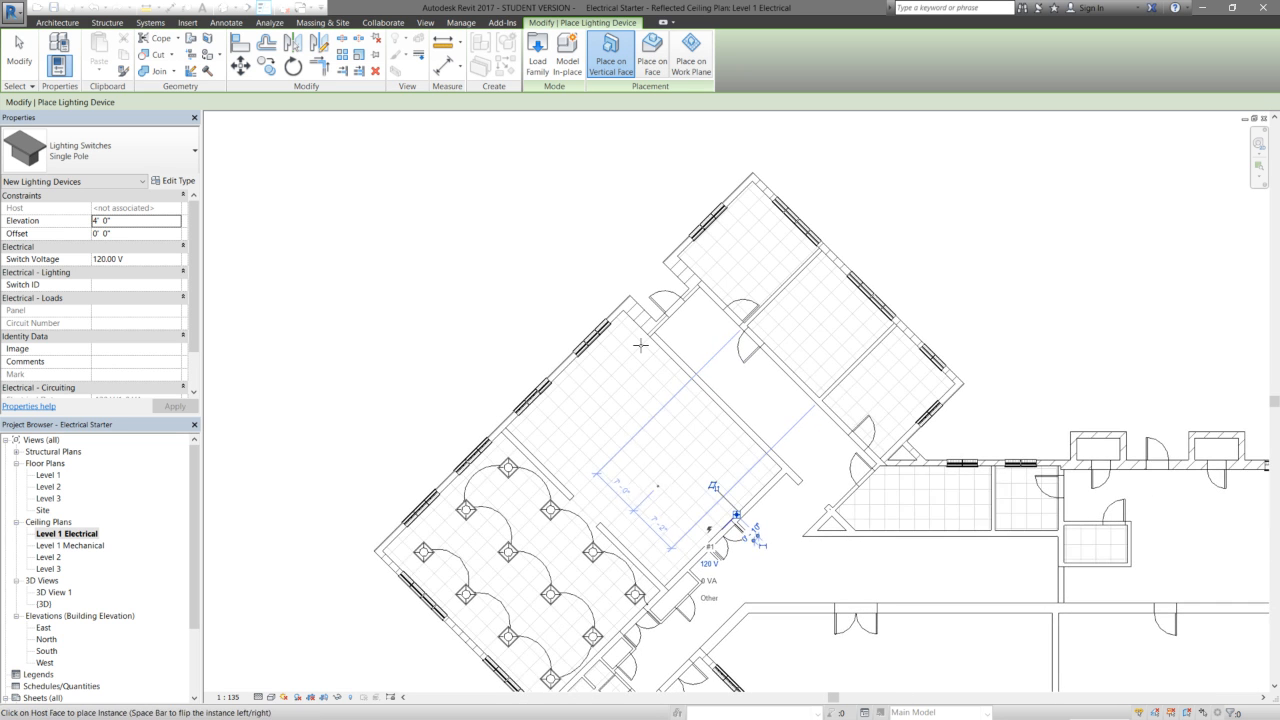
Step: Place a Single Pole lighting switch on the ceiling face near the middle of the large room
left_click(658, 52)
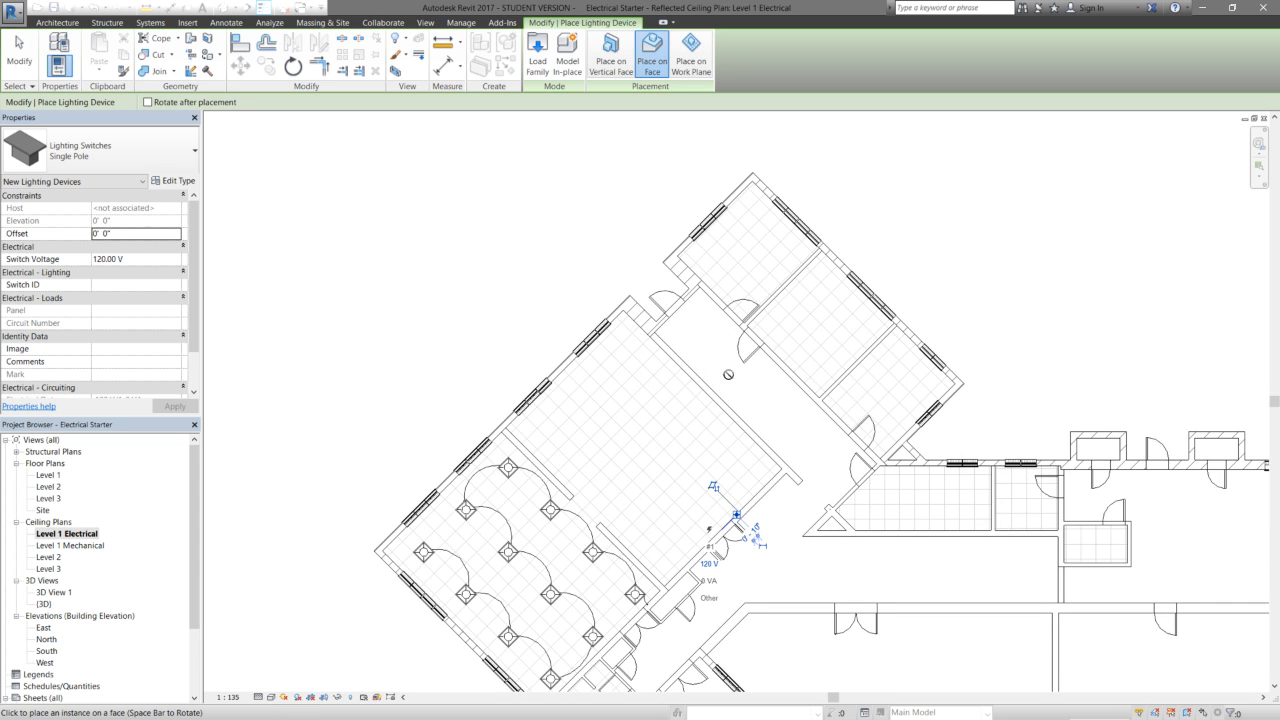
scroll(684, 477, "up", 3)
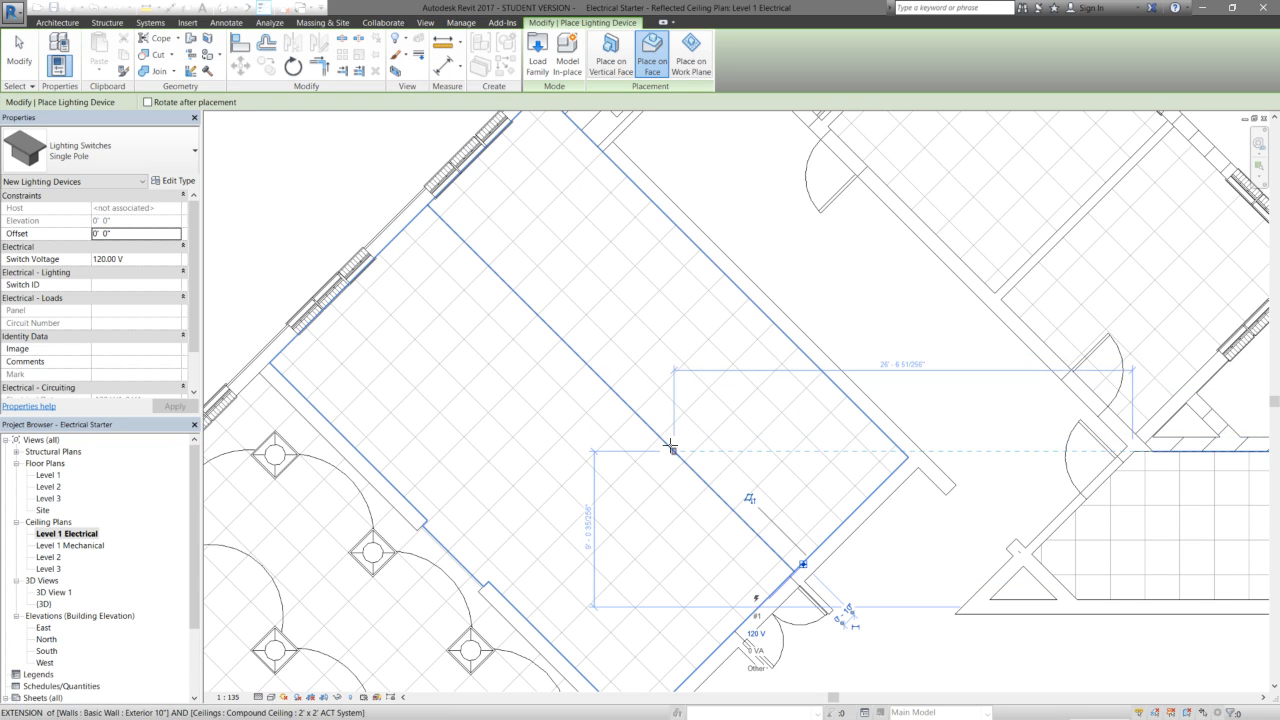
left_click(673, 449)
key("Escape")
key("Escape")
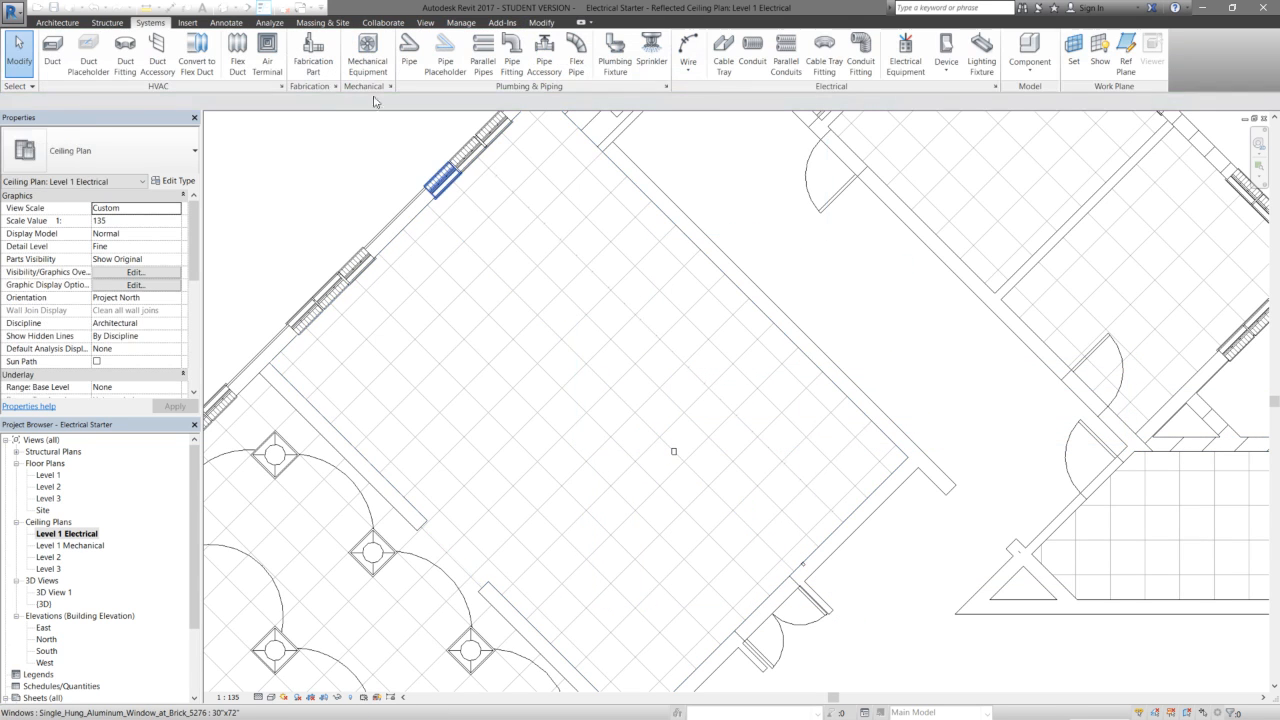
Step: Delete the Single Pole switch on the large room's ceiling in the default 3D view and return to the Level 1 Electrical ceiling plan
left_click(224, 8)
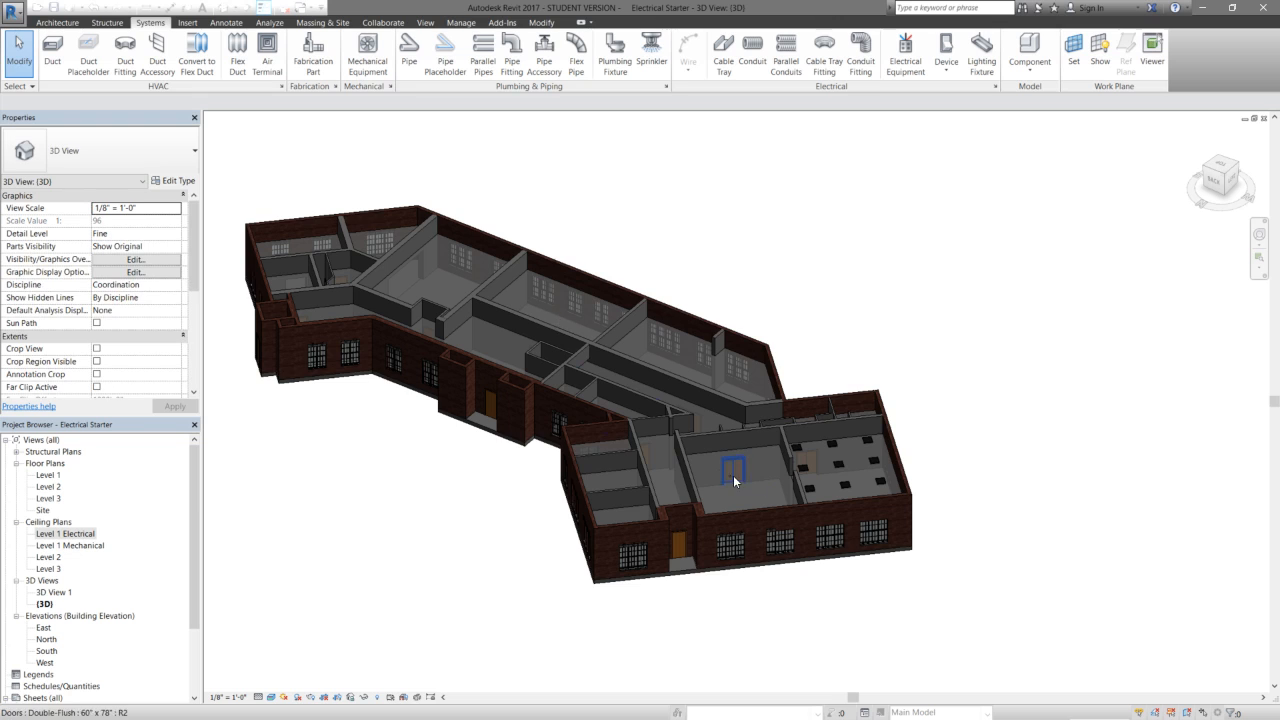
scroll(733, 475, "up", 8)
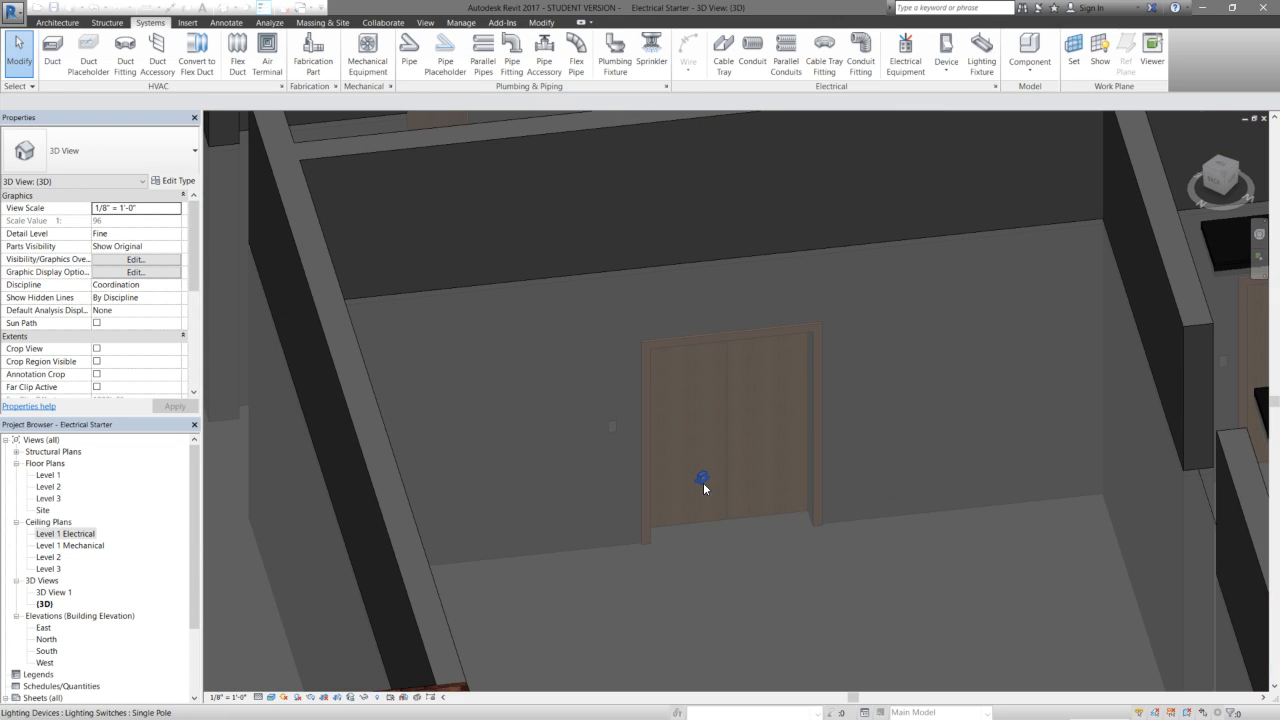
left_click(703, 484)
key("Delete")
scroll(702, 482, "down", 6)
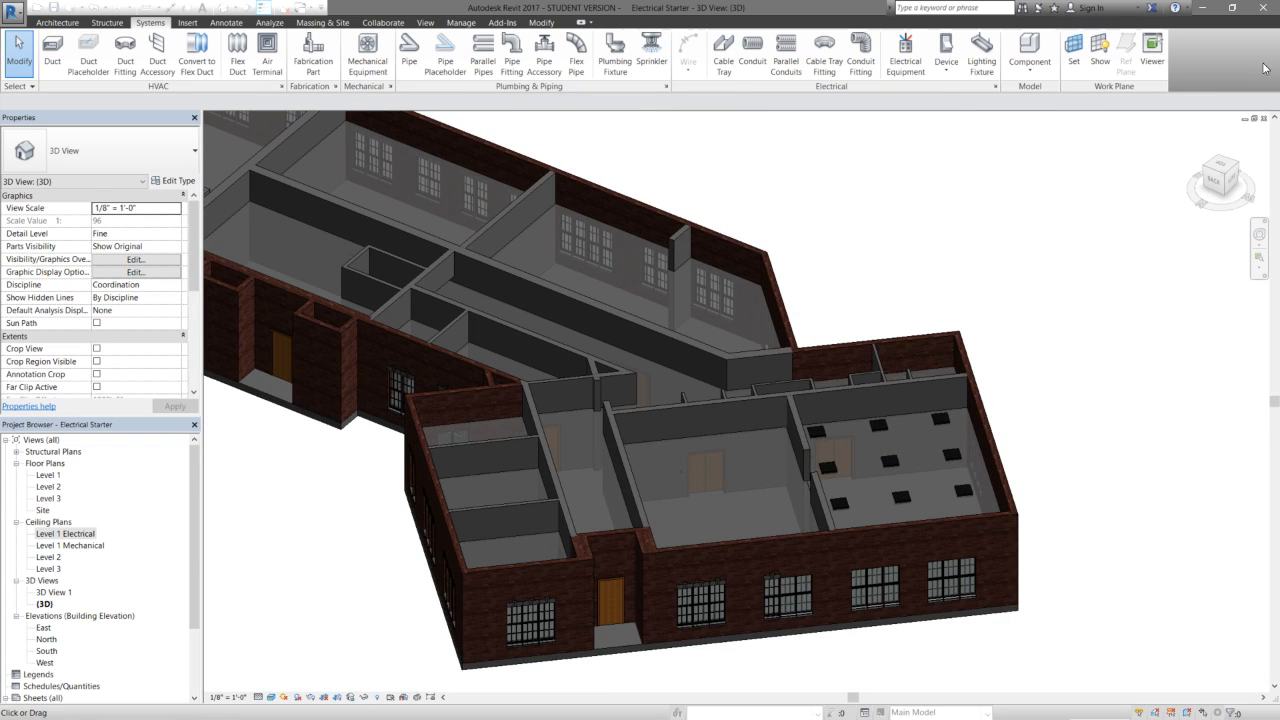
left_click(1264, 119)
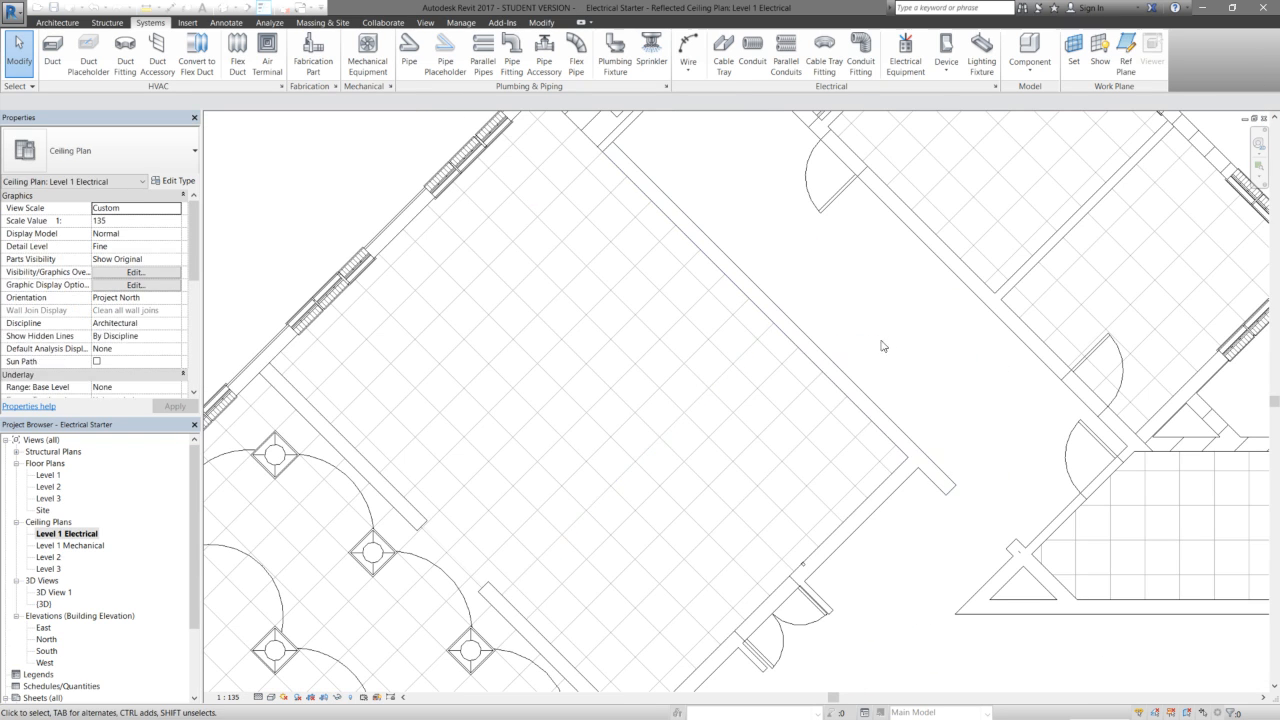
Step: Start loading a family and open the library's Lighting > Architectural > Internal folder
middle_click_drag(748, 551, 709, 509)
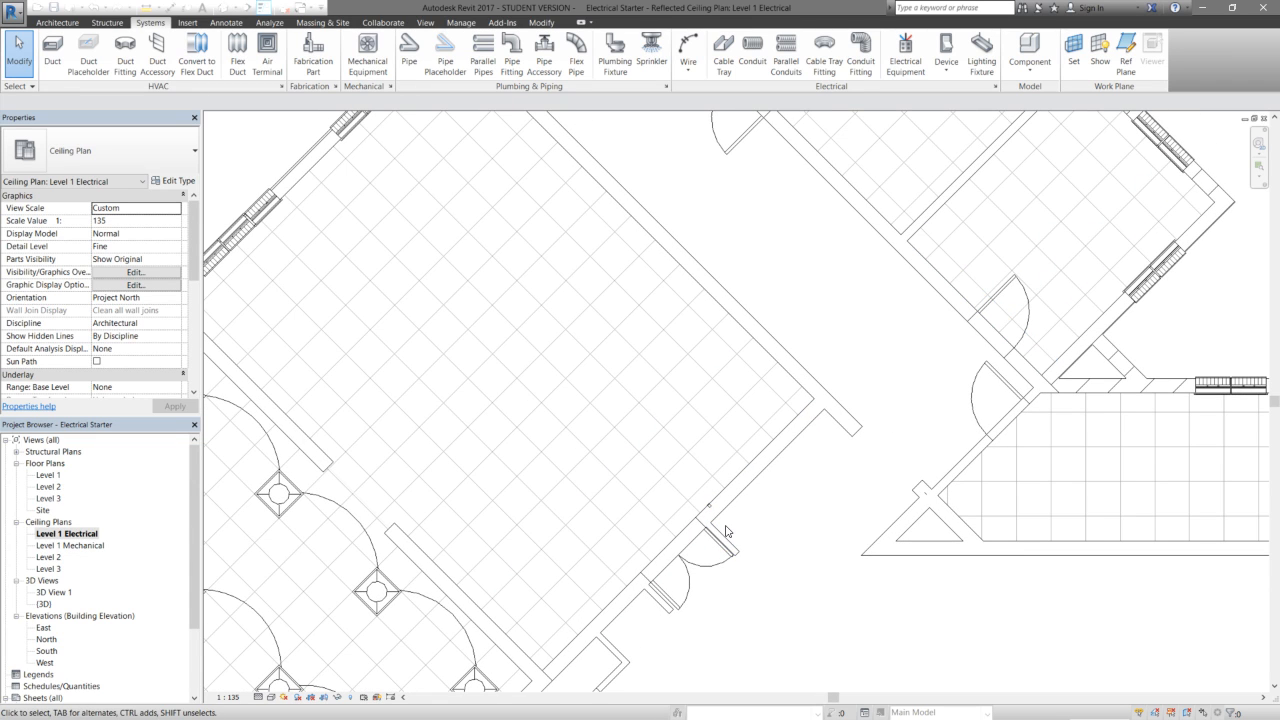
scroll(880, 406, "down", 2)
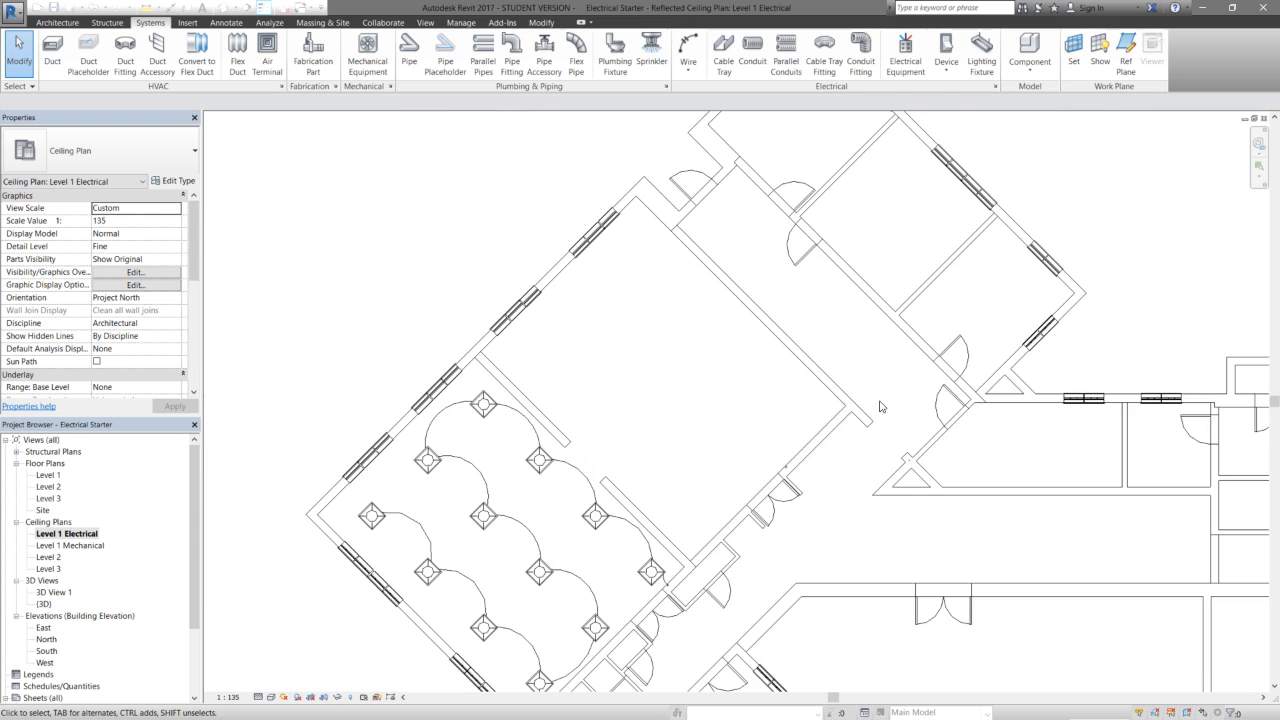
middle_click_drag(843, 487, 772, 433)
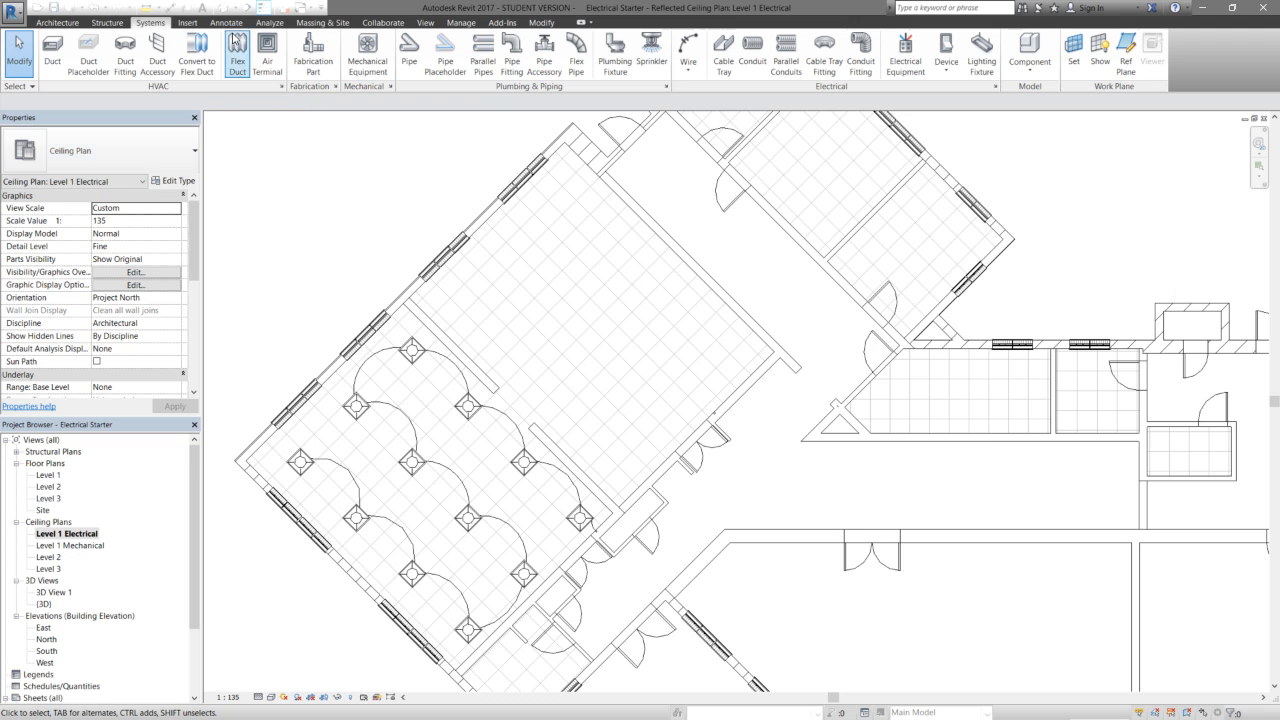
left_click(188, 22)
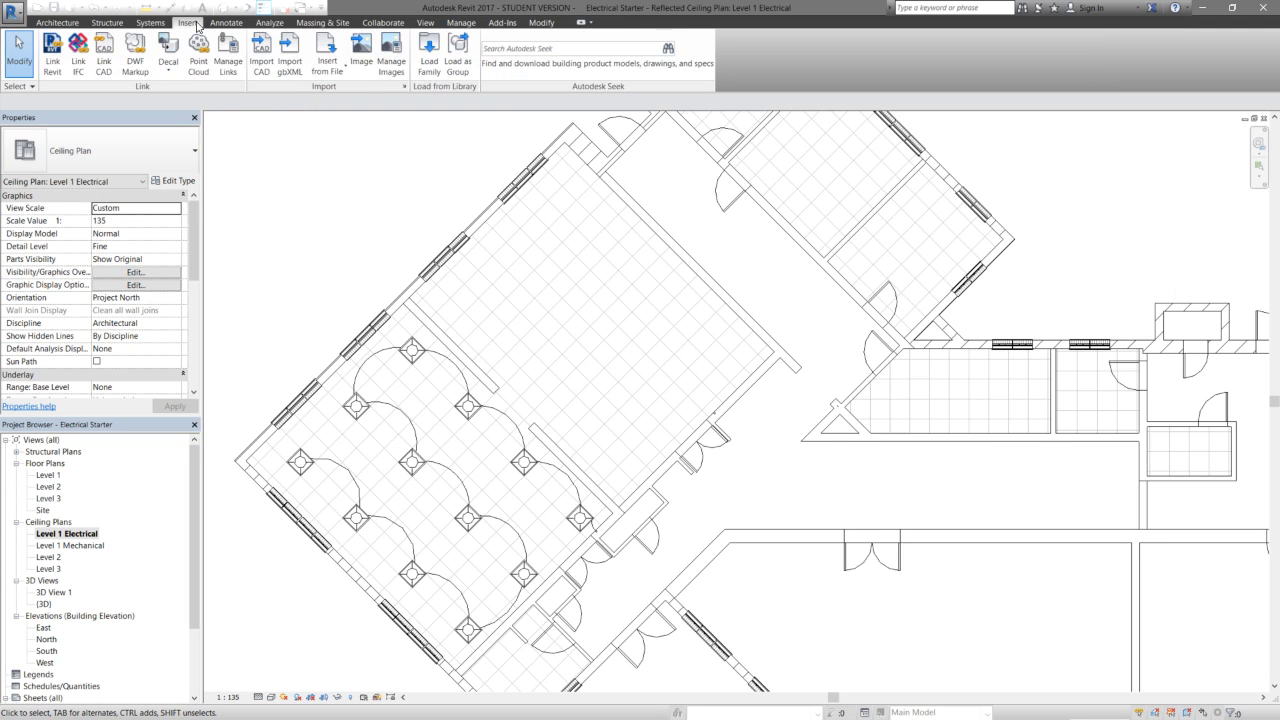
left_click(429, 66)
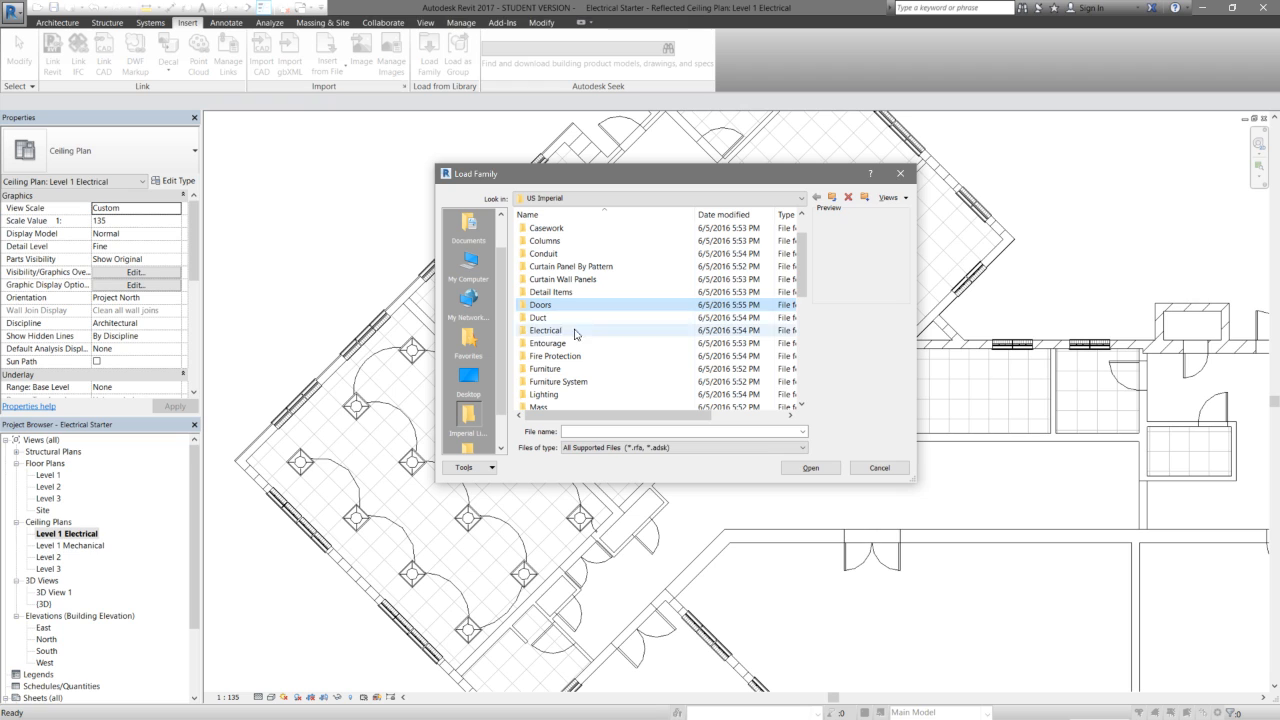
scroll(585, 350, "down", 2)
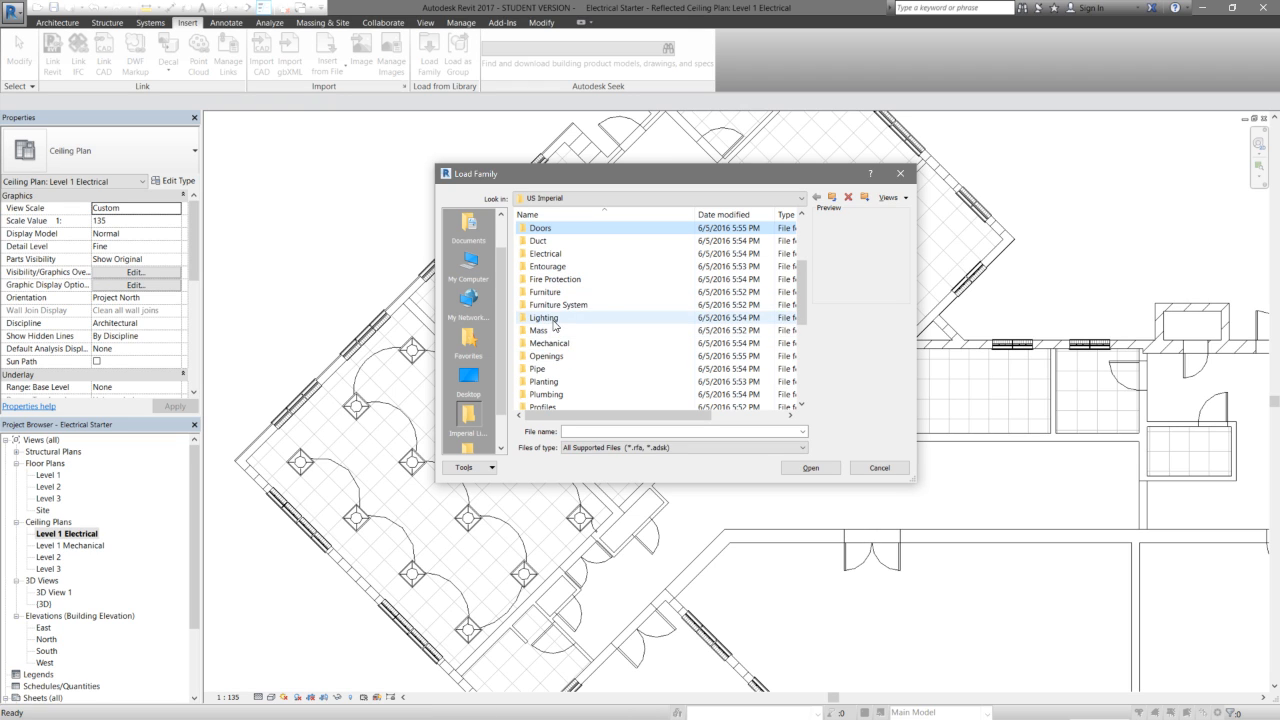
double_click(553, 320)
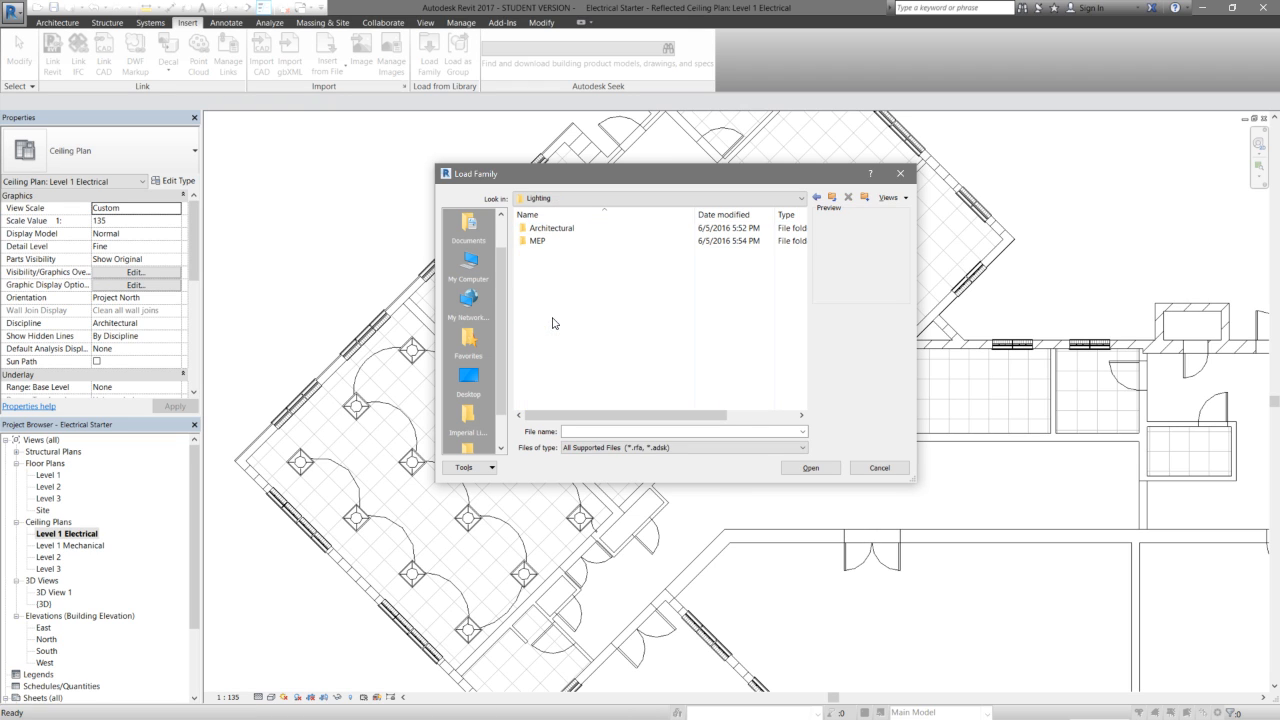
double_click(556, 228)
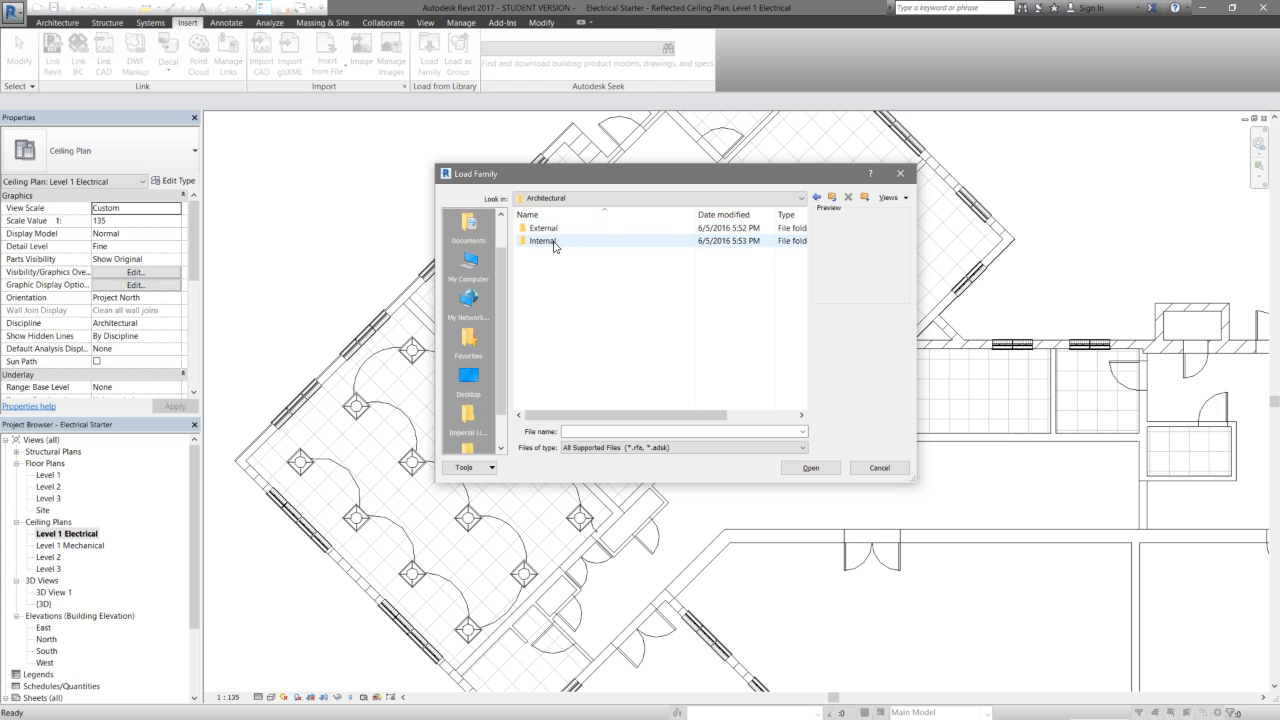
double_click(550, 242)
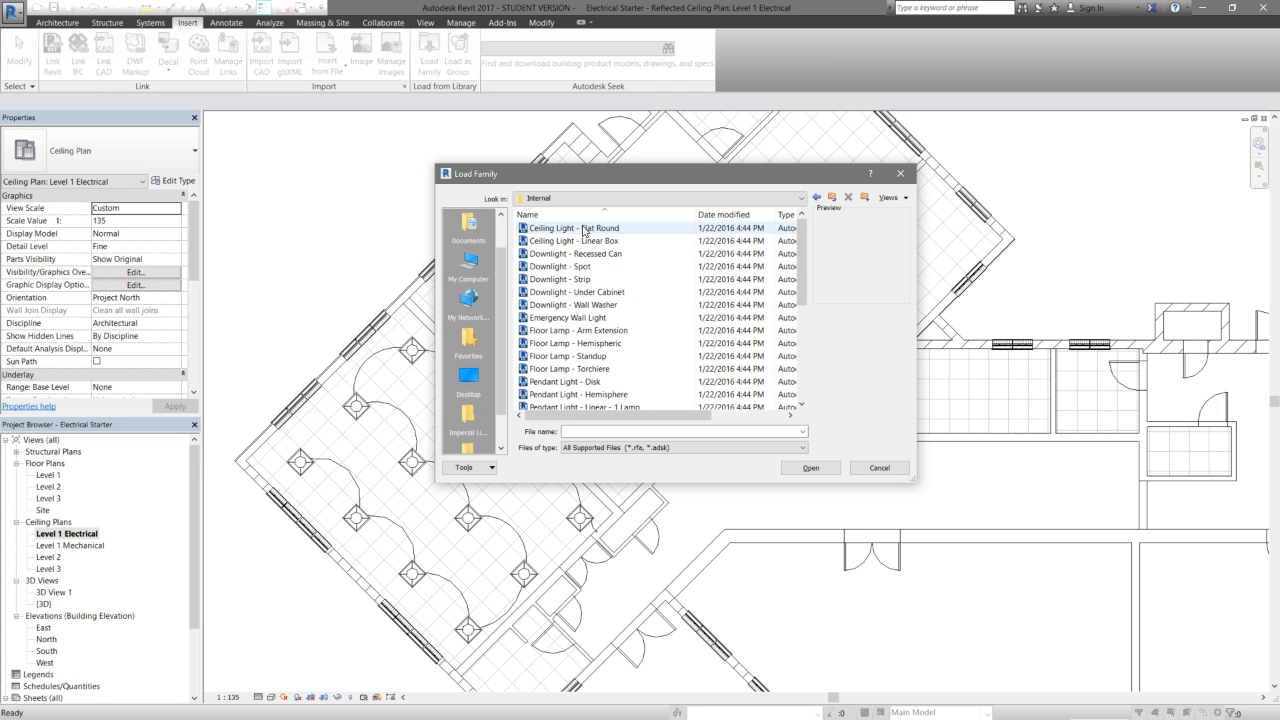
Step: Preview the internal light fixture families from Ceiling Light - Flat Round to Wall Lamp - Bracket and back up to Studio Light
left_click(585, 230)
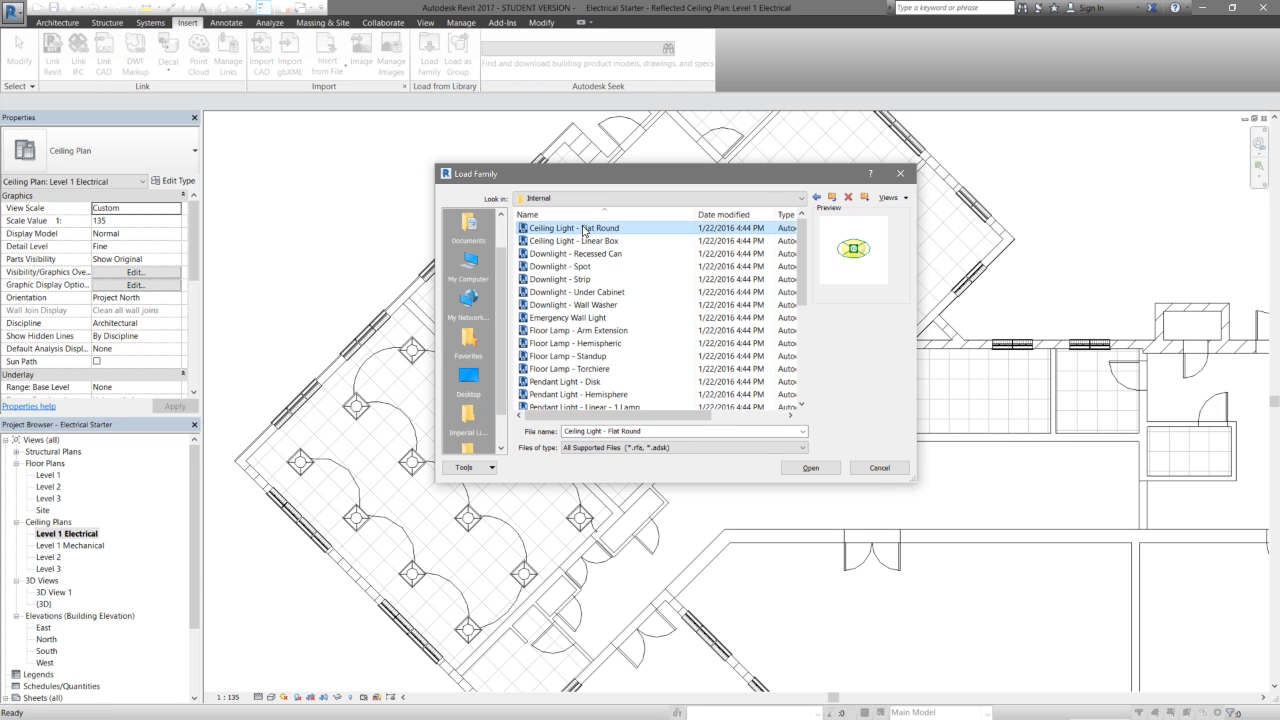
key("Down")
key("Down")
key("Down")
key("Down")
key("Down")
key("Down")
key("Down")
key("Down")
key("Down")
key("Down")
key("Down")
key("Down")
key("Down")
key("Down")
key("Down")
key("Down")
key("Down")
key("Down")
key("Down")
key("Down")
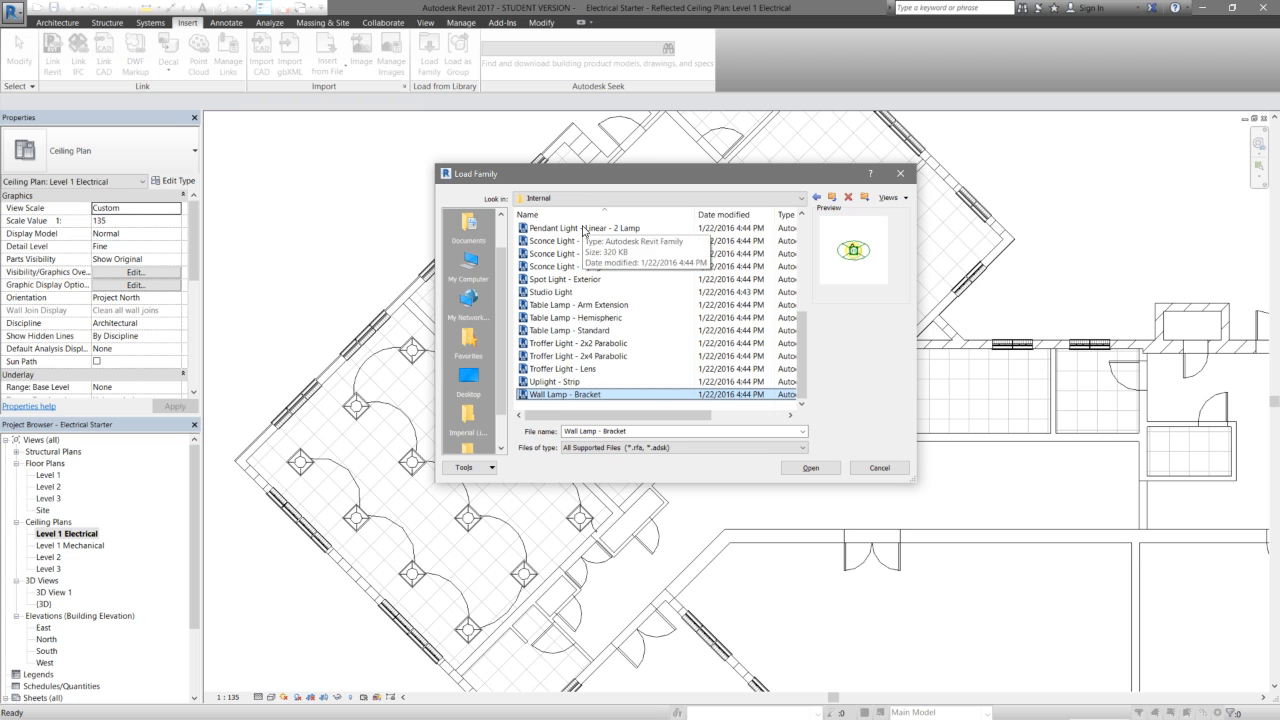
key("Up")
key("Up")
key("Up")
key("Up")
key("Up")
key("Up")
key("Up")
key("Up")
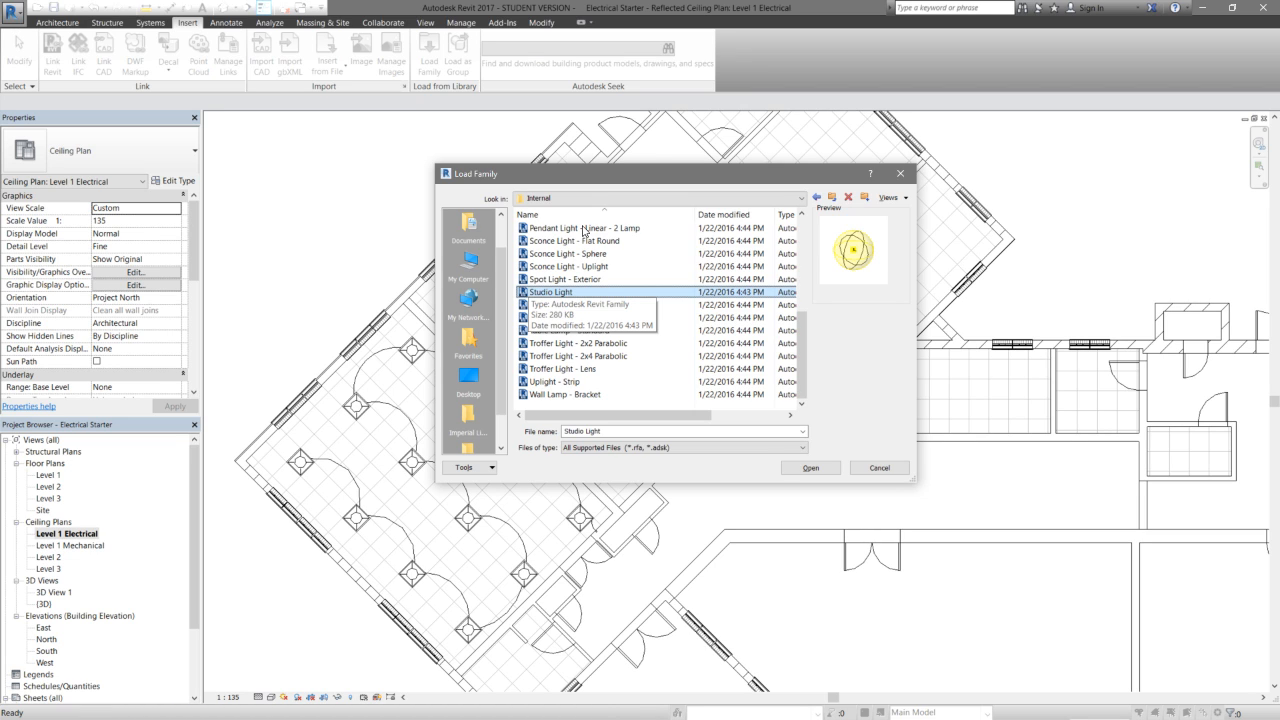
Step: Compare the 2x4 and 2x2 Parabolic troffer previews and try to load the Troffer Light - 2x2 Parabolic family
left_click(570, 356)
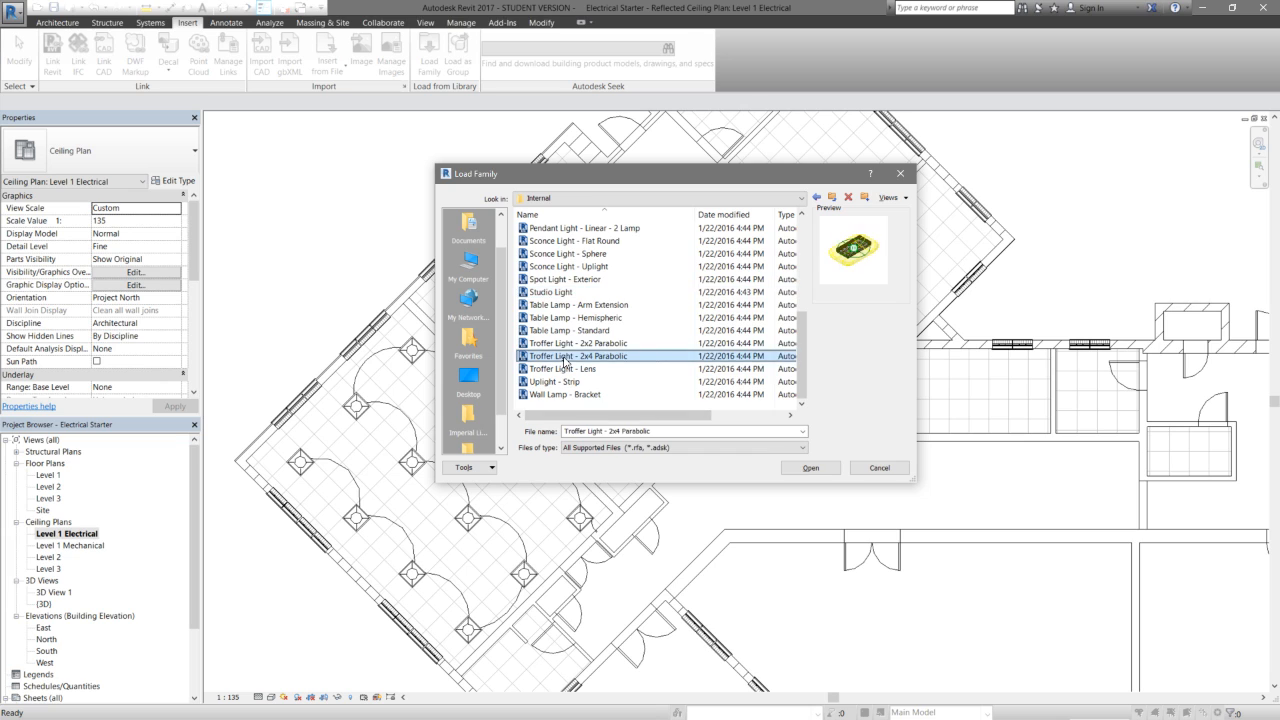
left_click(568, 343)
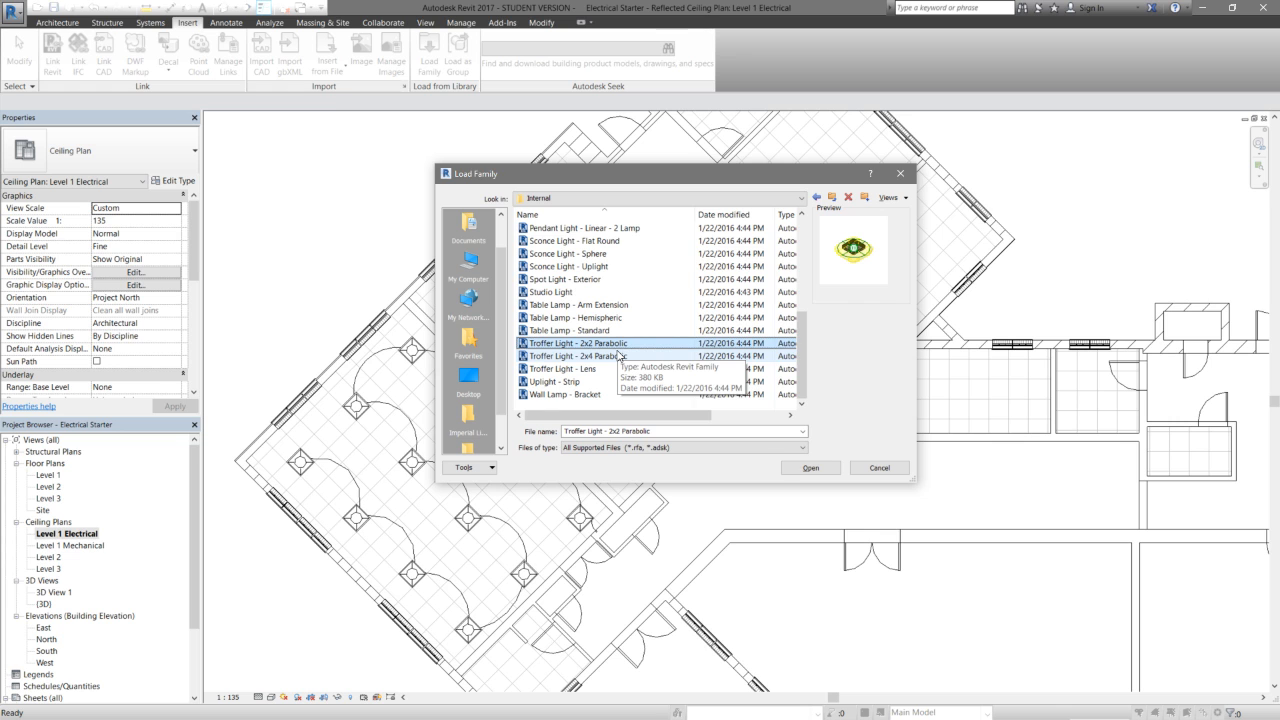
left_click(818, 468)
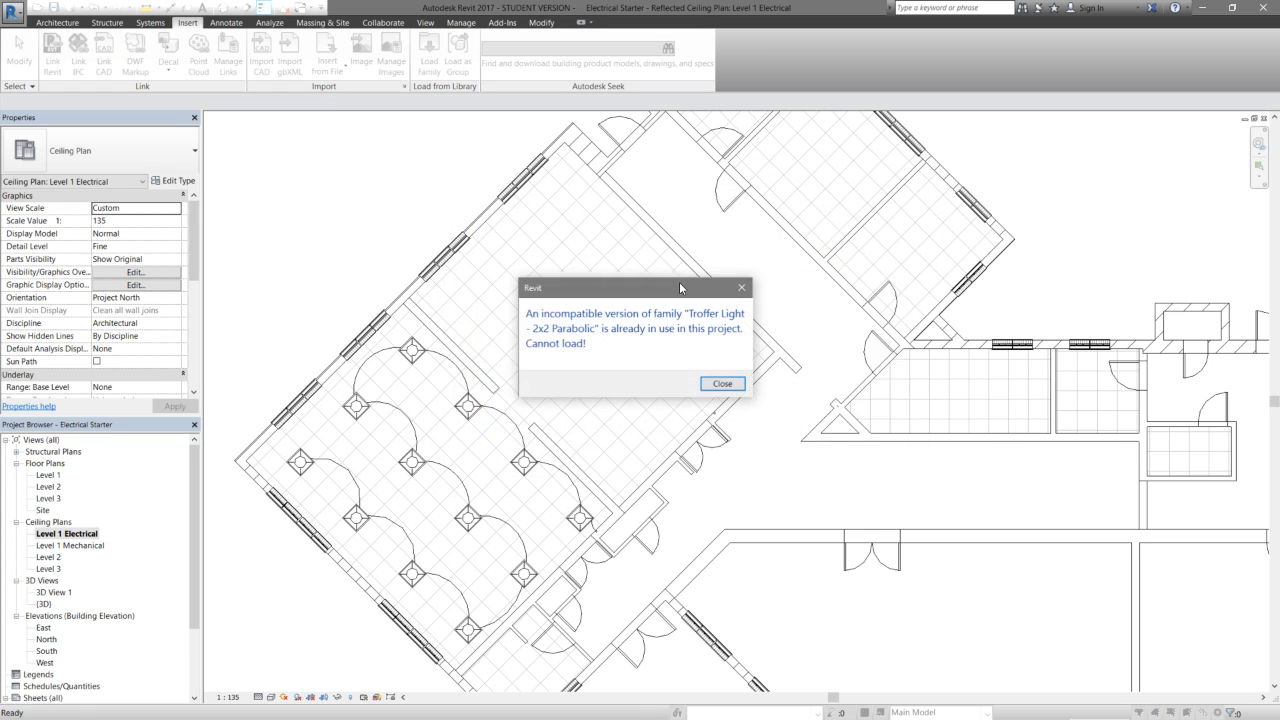
left_click(745, 290)
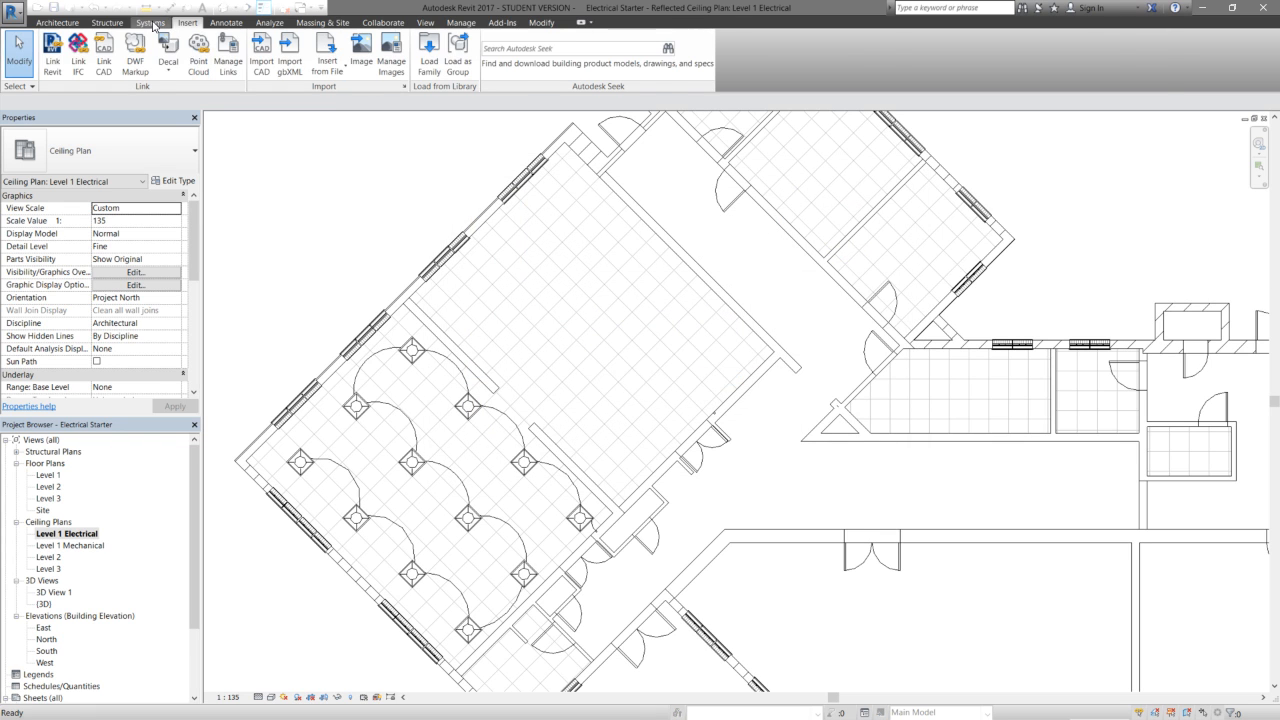
Step: Place a Troffer Light - 2x2 Parabolic 2'x2'(2 Lamp) - 120V on the large room's ceiling face and check the space's average estimated illumination
left_click(152, 23)
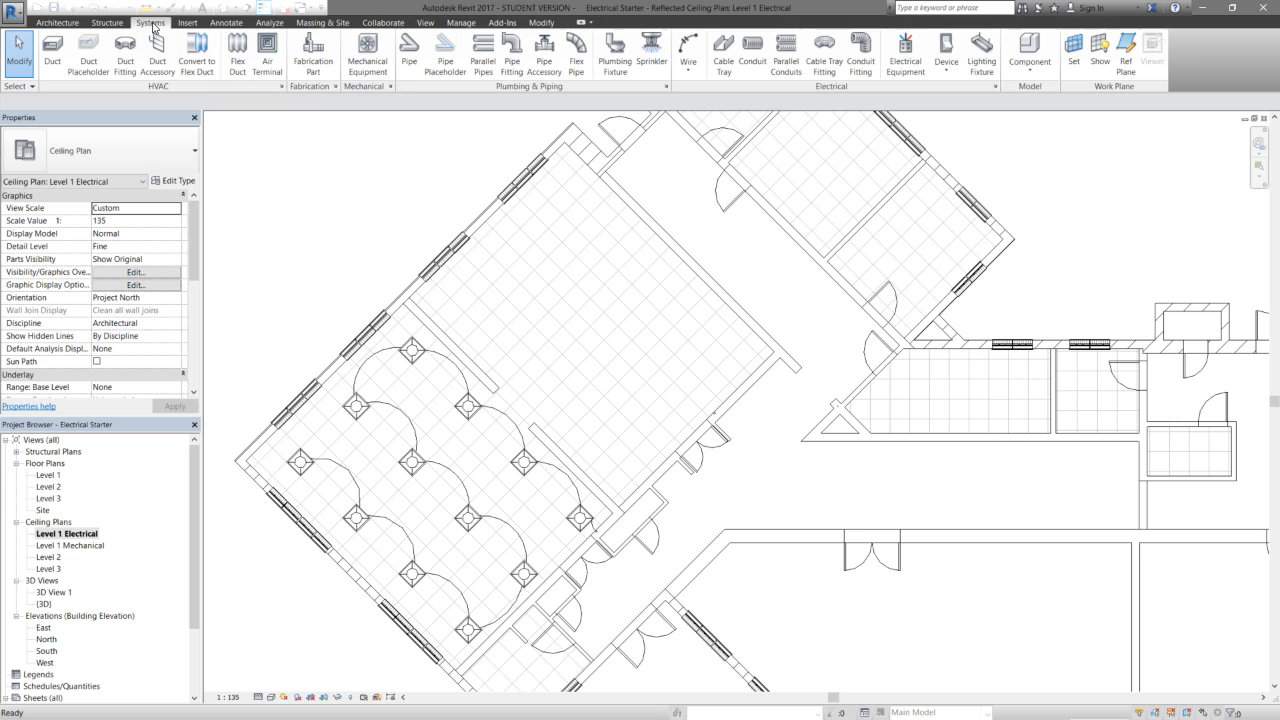
left_click(982, 62)
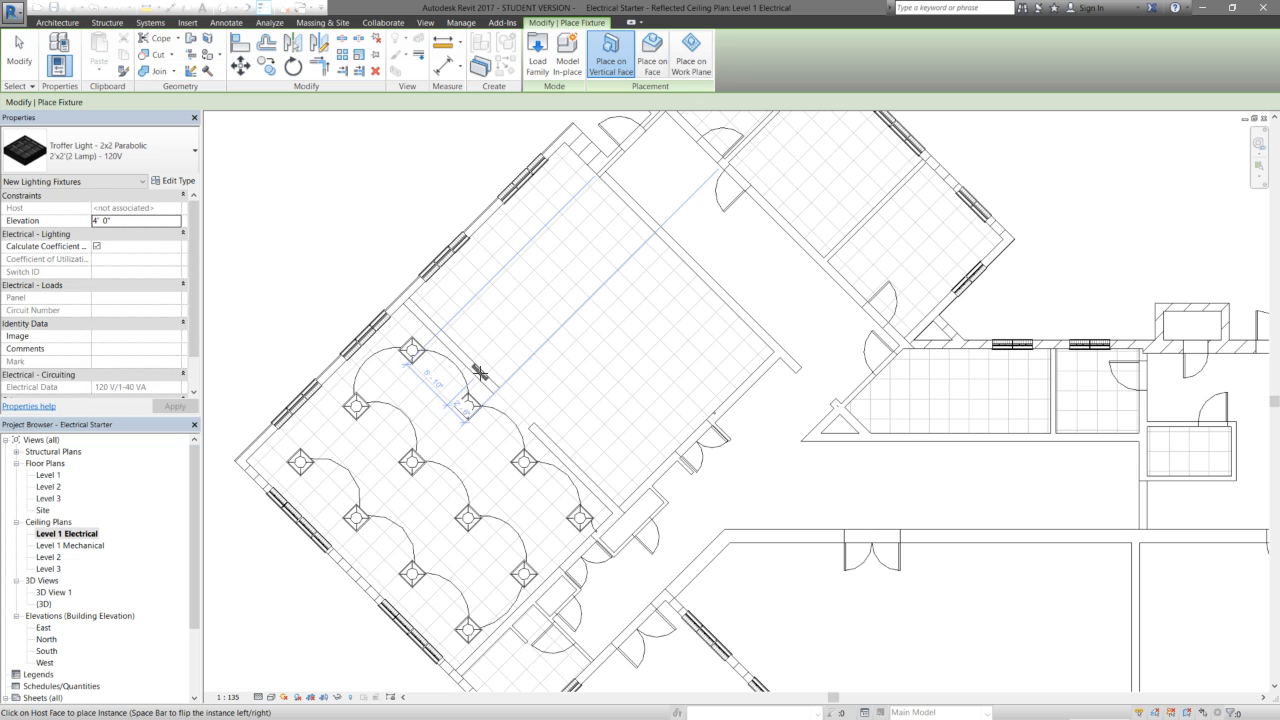
left_click(651, 55)
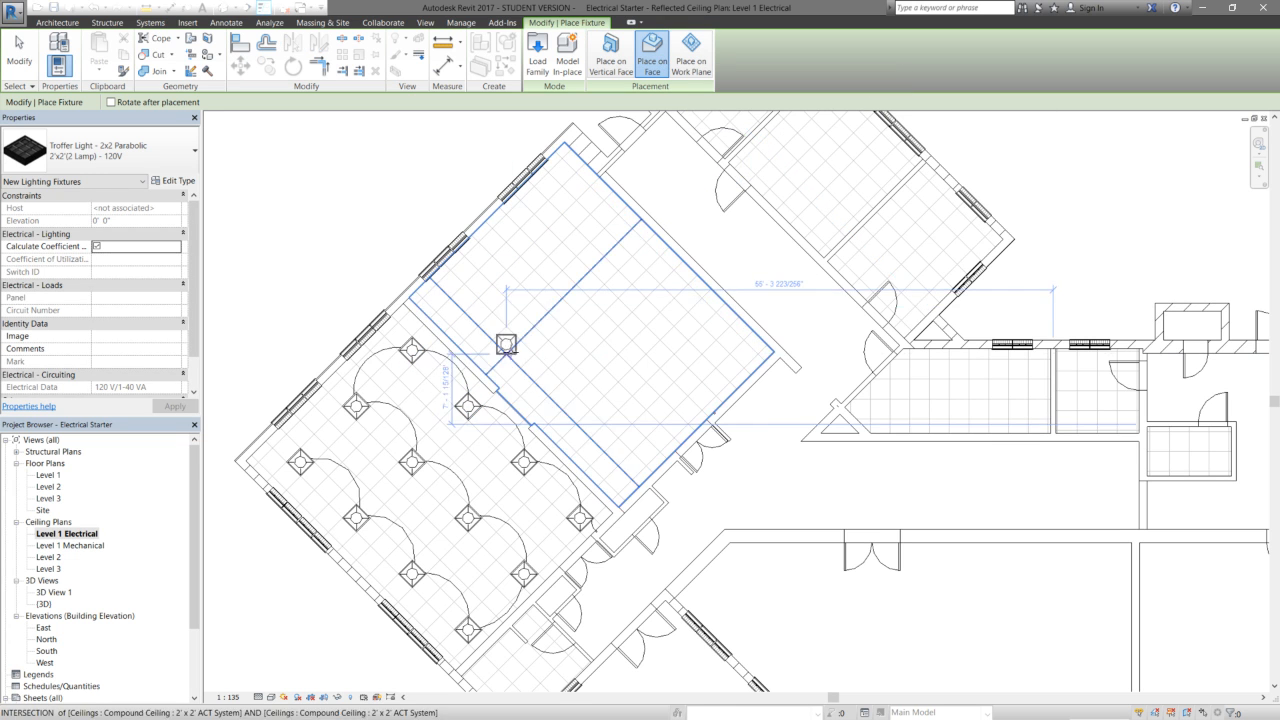
scroll(546, 390, "up", 3)
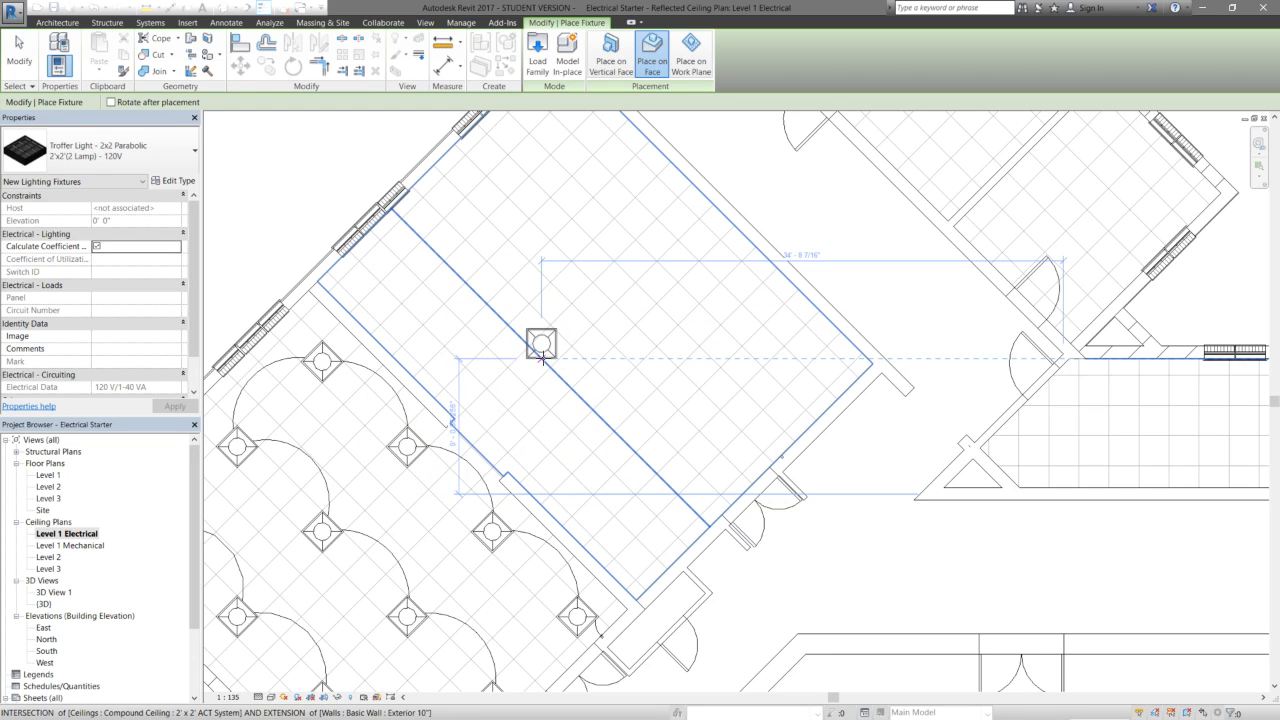
left_click(541, 357)
key("Escape")
key("Escape")
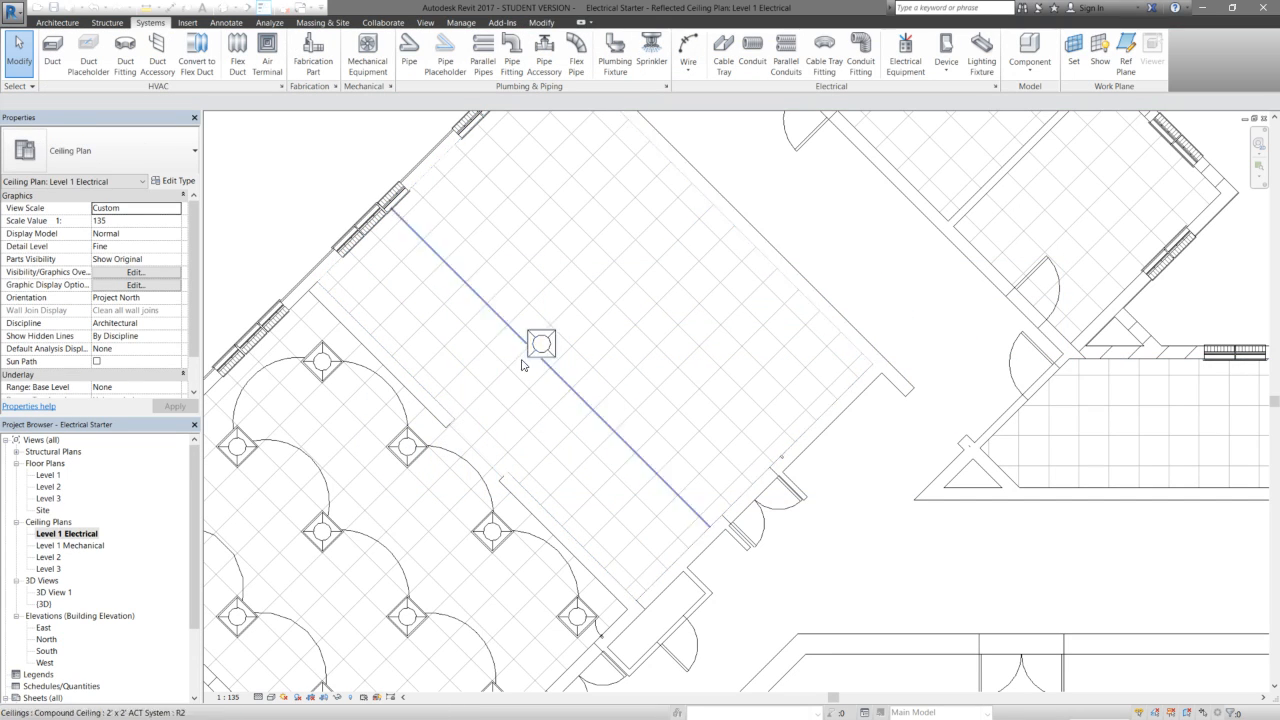
left_click(365, 285)
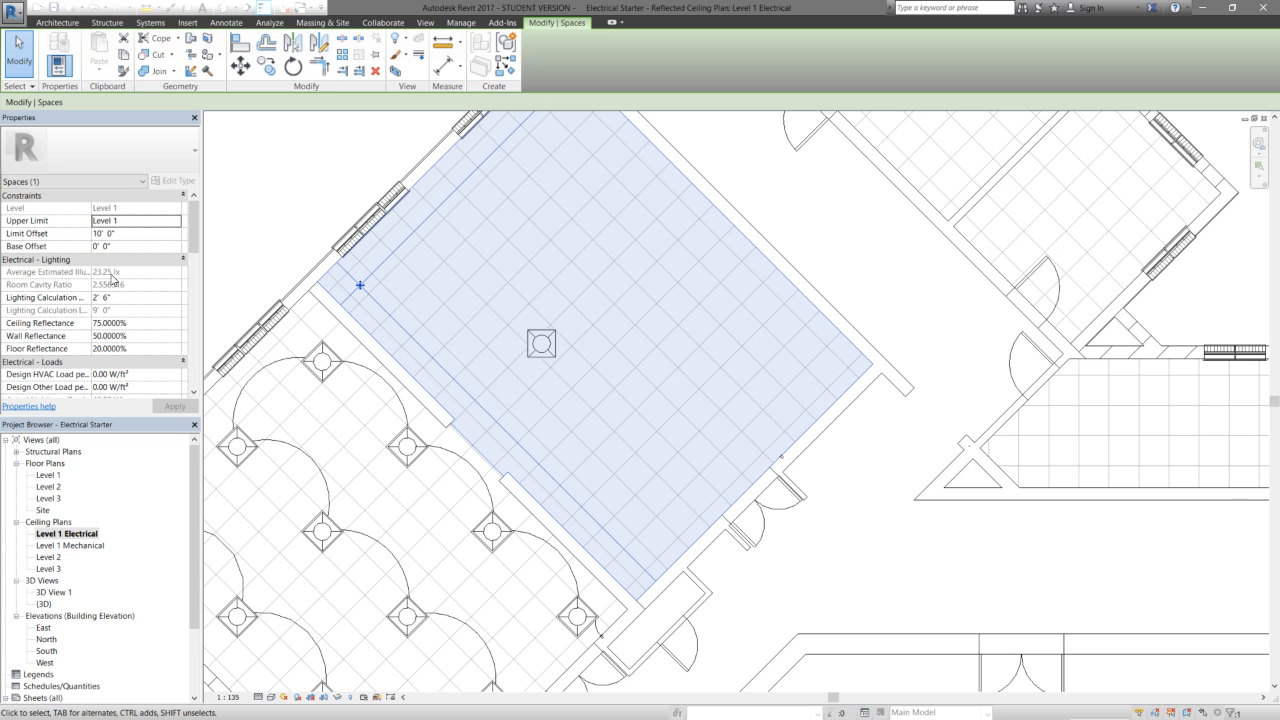
left_click(240, 203)
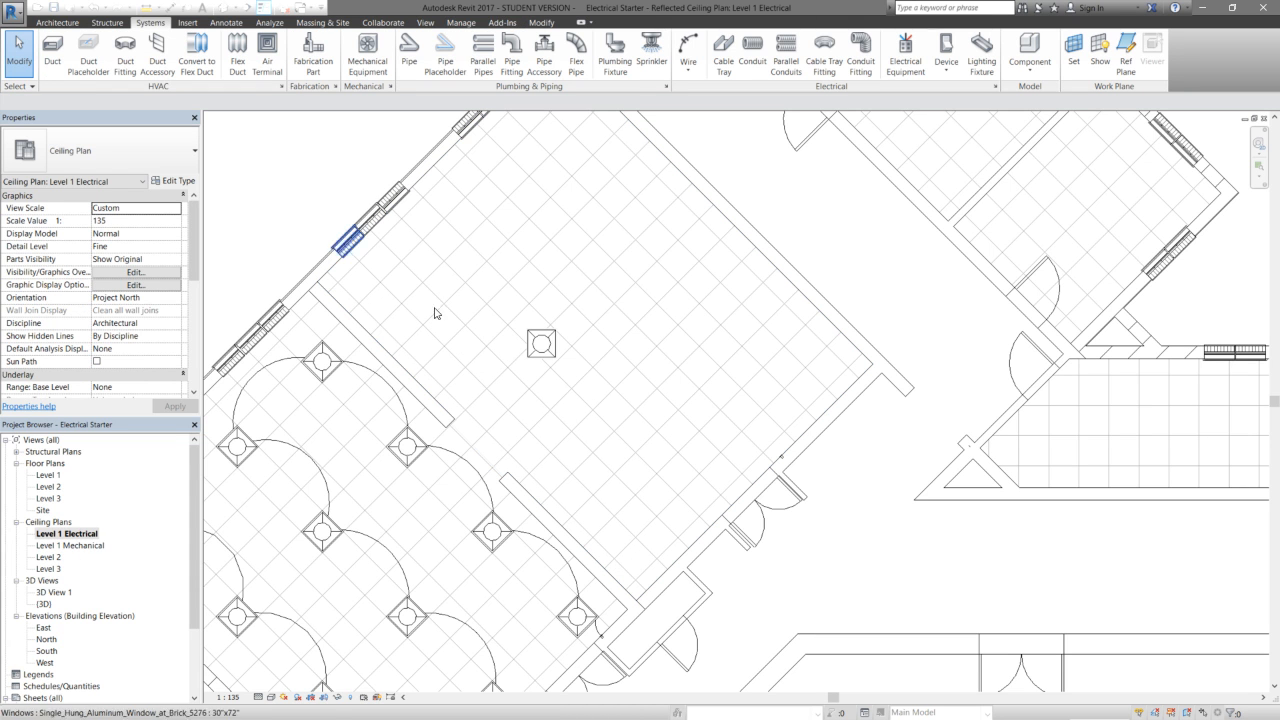
Step: Rotate the new troffer light 45° to line it up with the ceiling grid
middle_click_drag(564, 374, 597, 389)
left_click(583, 360)
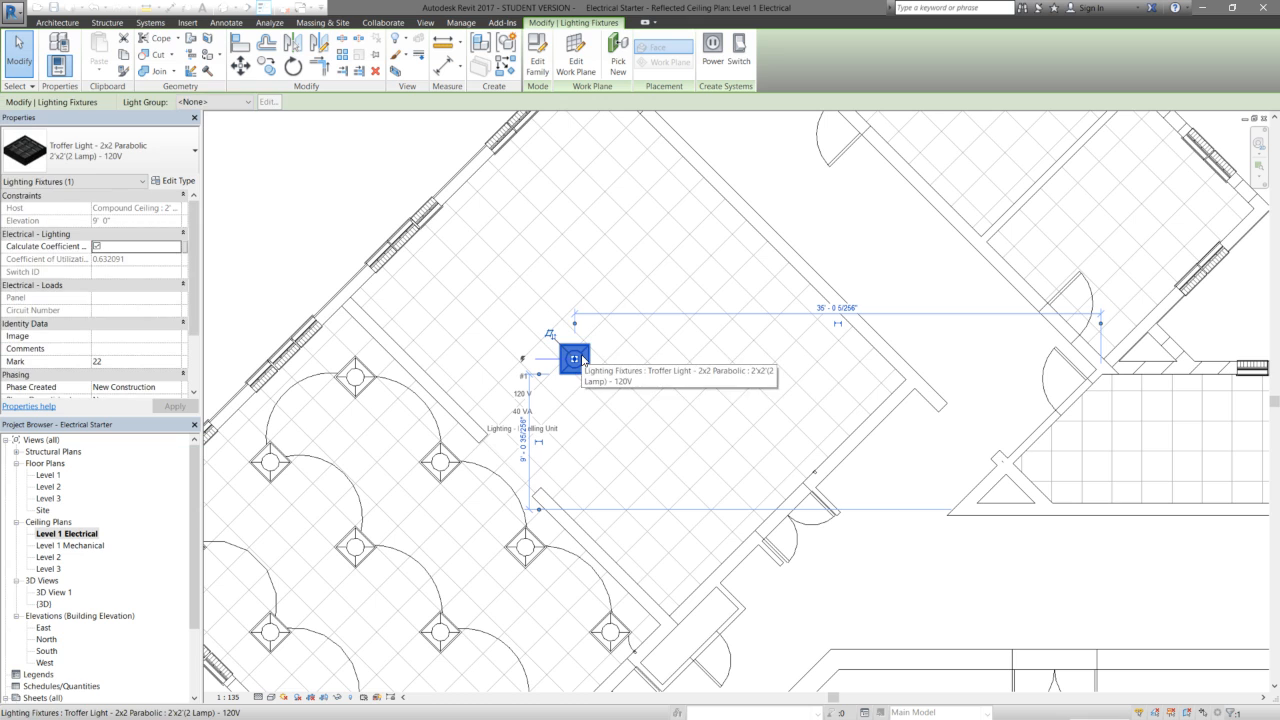
key("r")
key("o")
left_click(597, 205)
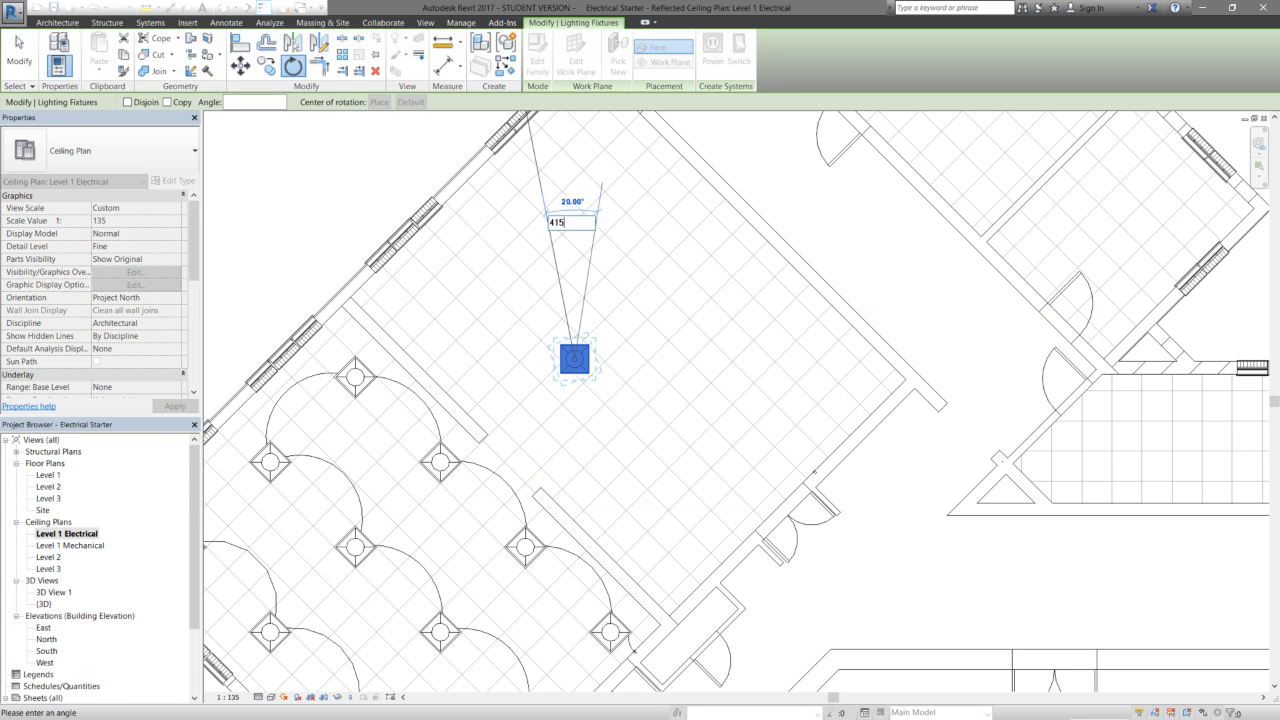
type("45")
key("Return")
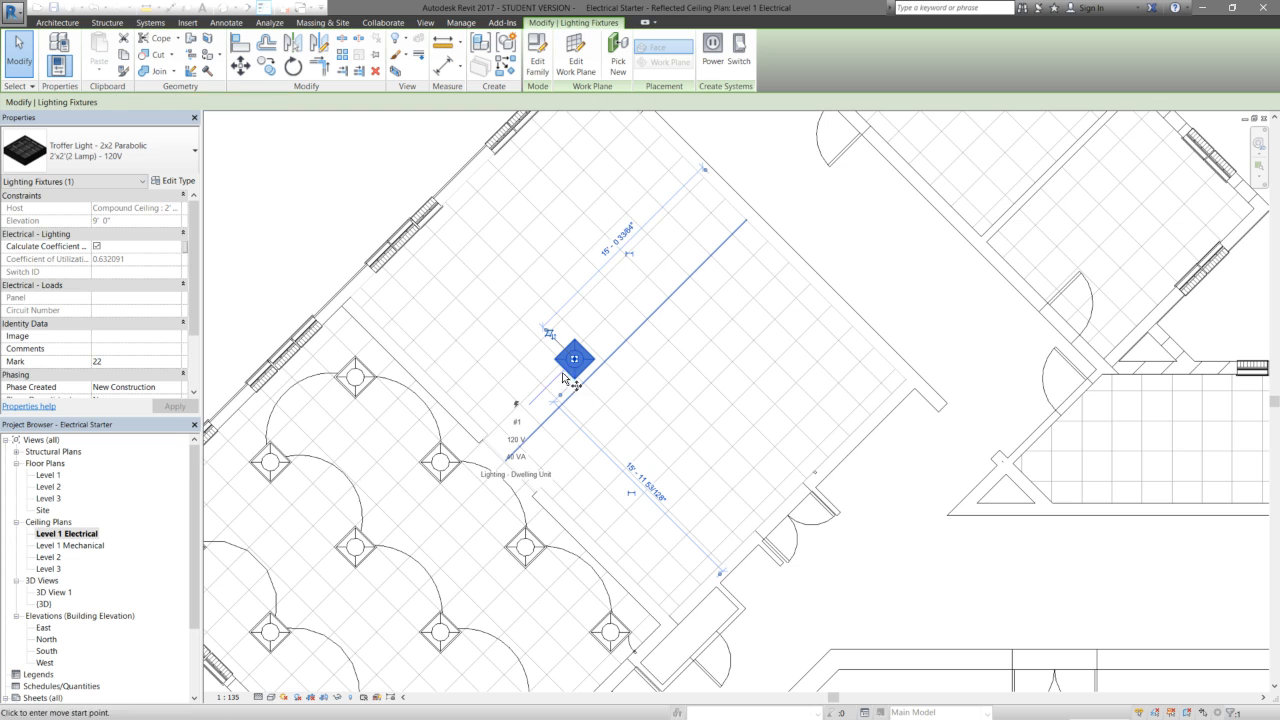
Step: Move the rotated troffer light to the large room's corner between the windowed exterior wall and the partition beside the lit room
key("m")
key("v")
left_click(572, 359)
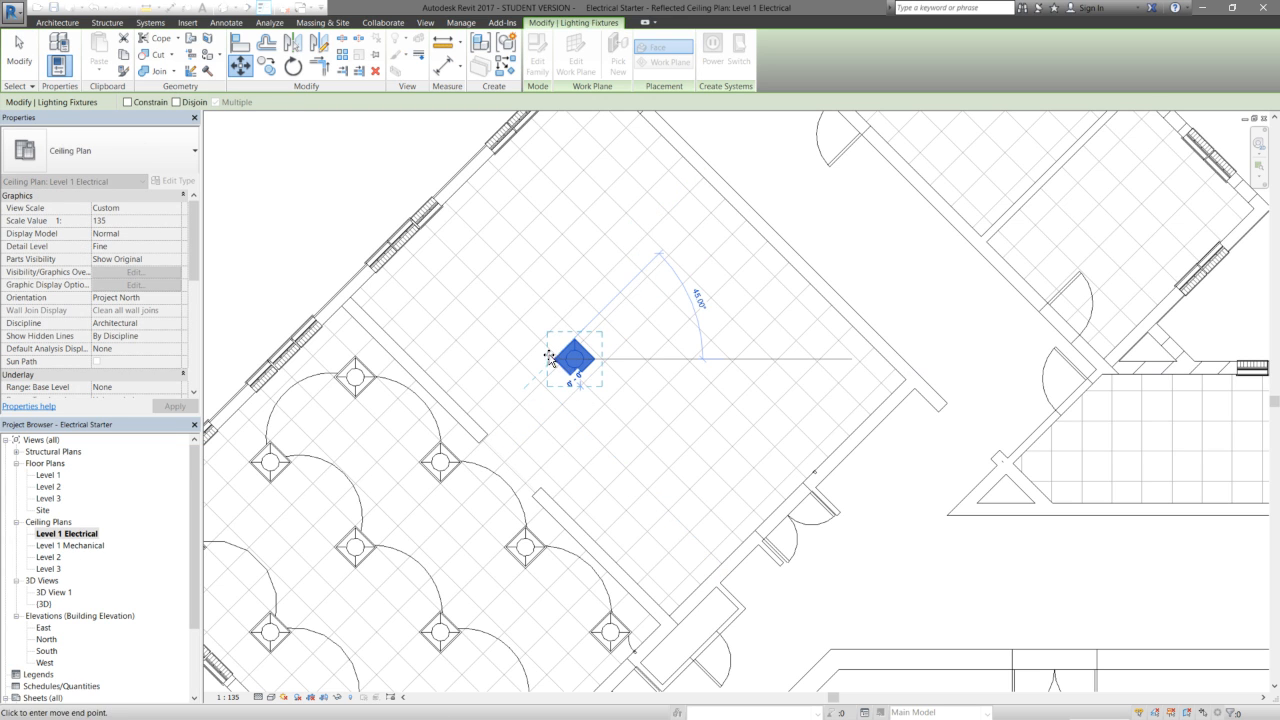
left_click(415, 297)
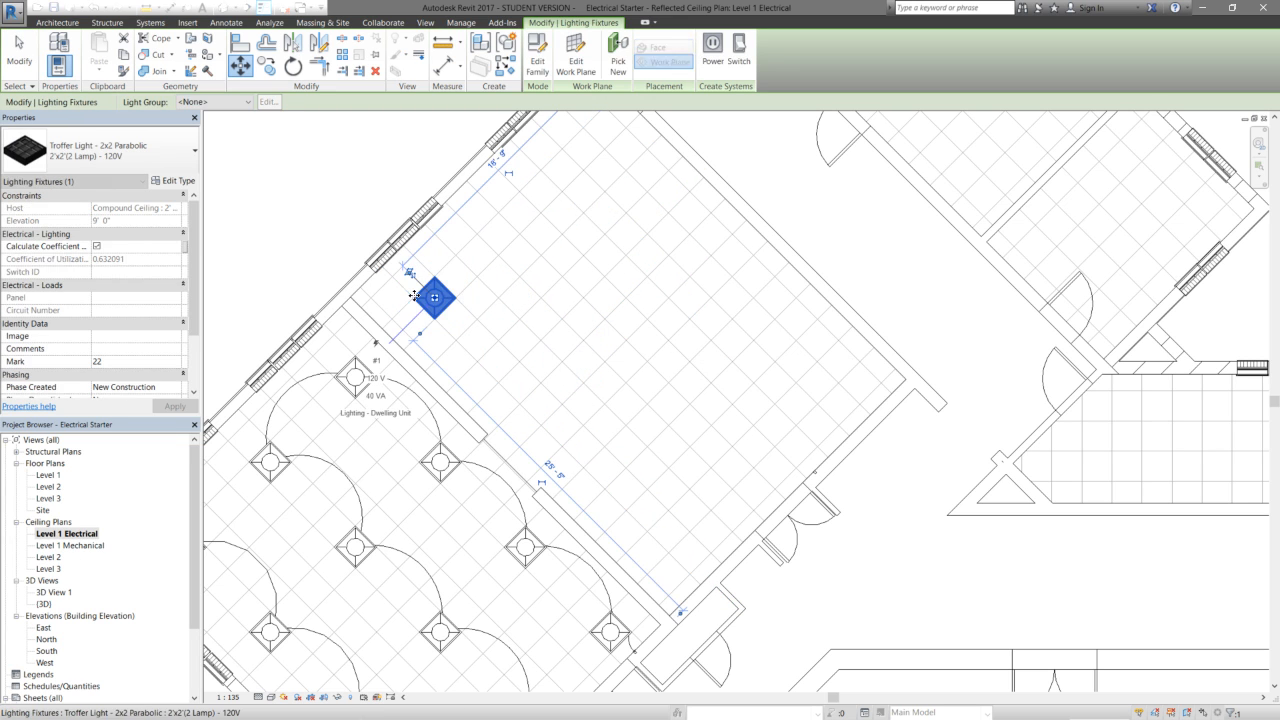
Step: Copy the troffer light in the large room's corner along the windowed exterior wall, four ceiling tiles away
key("Escape")
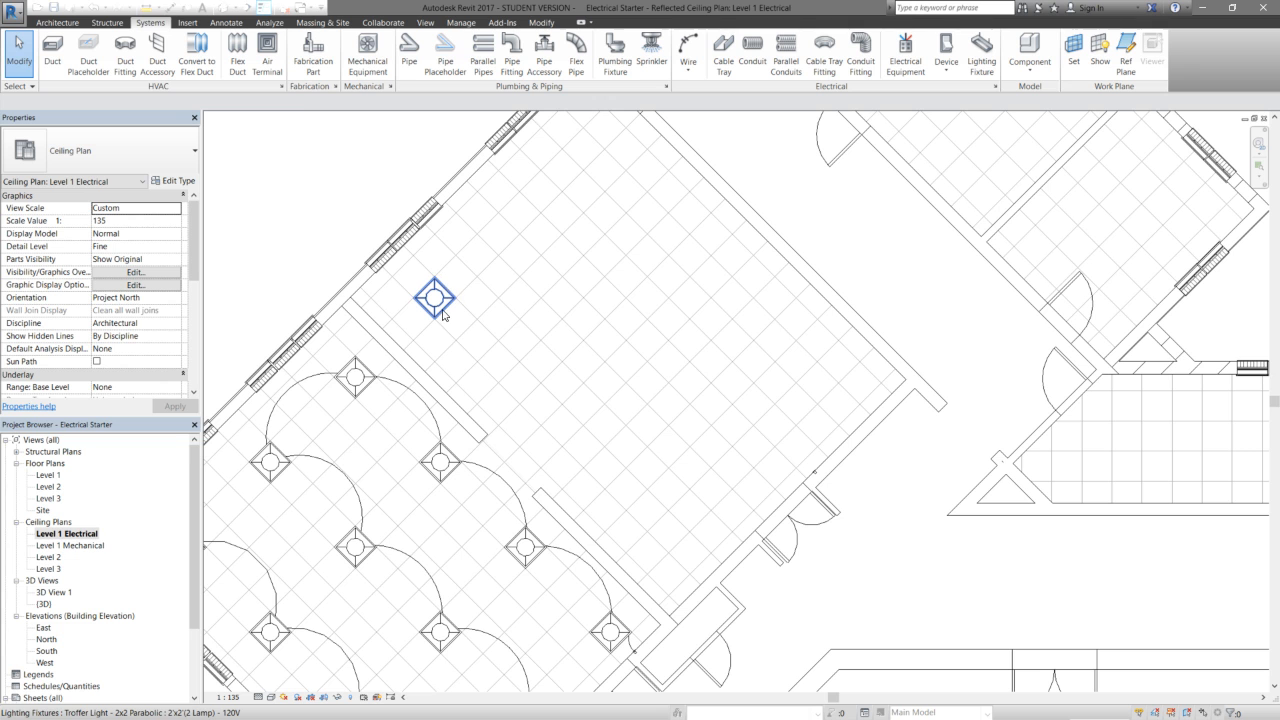
left_click(443, 314)
key("c")
key("o")
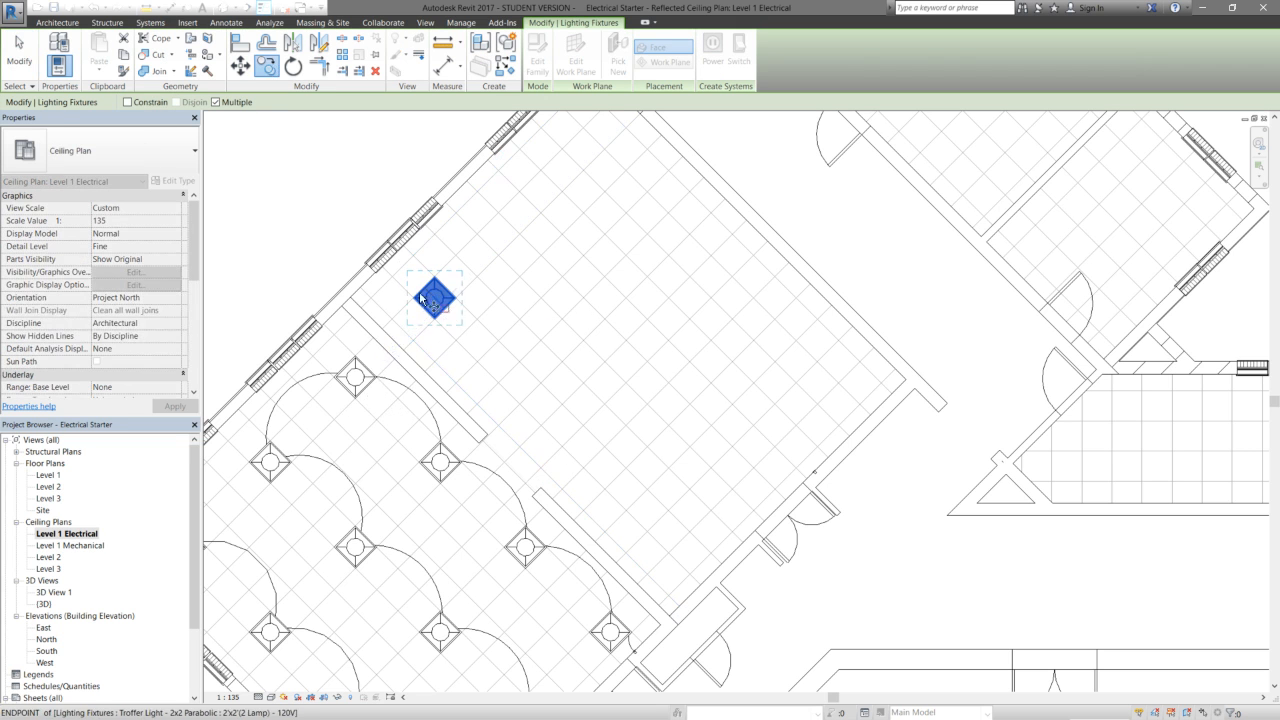
scroll(420, 298, "down", 2)
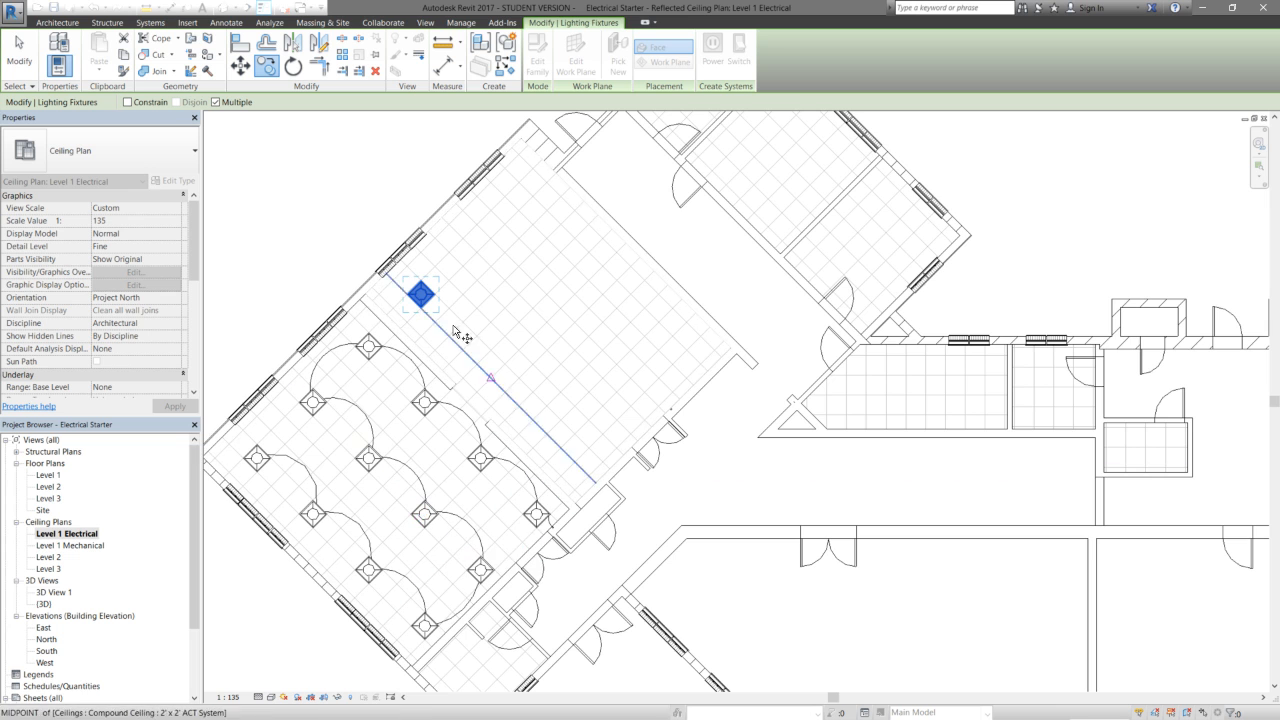
scroll(412, 300, "up", 3)
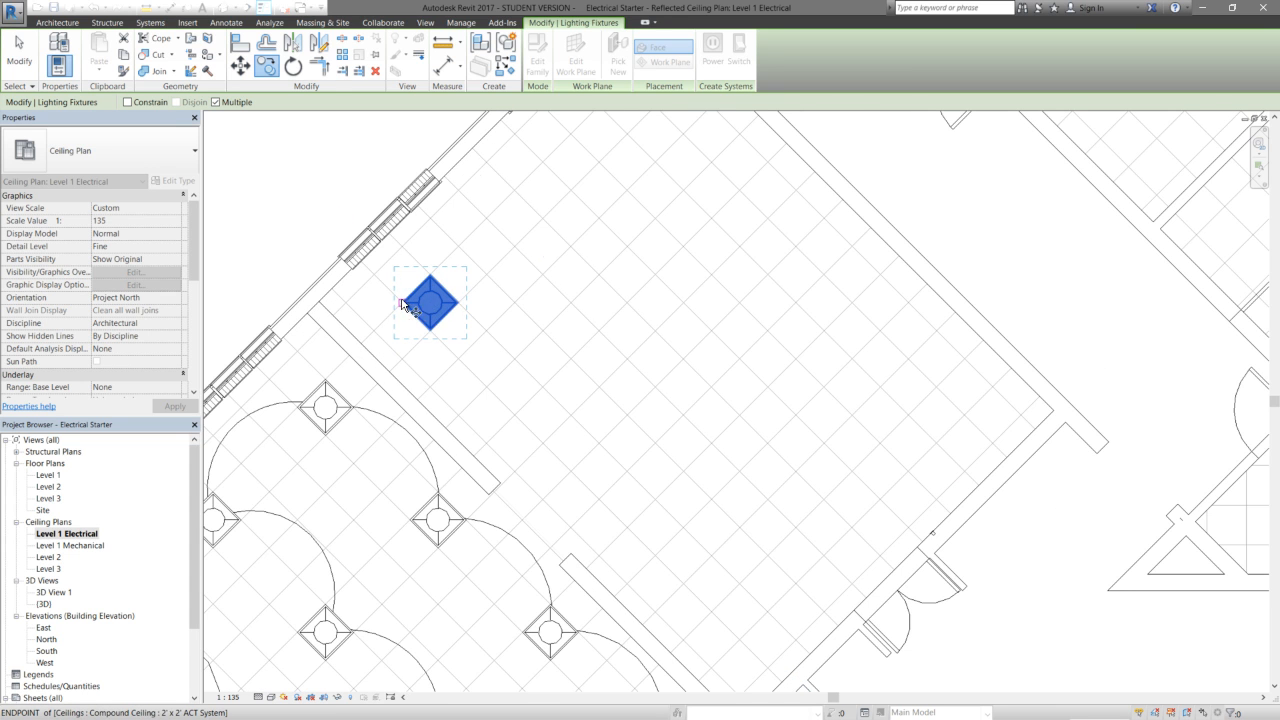
left_click(404, 305)
scroll(404, 305, "down", 4)
scroll(460, 245, "up", 2)
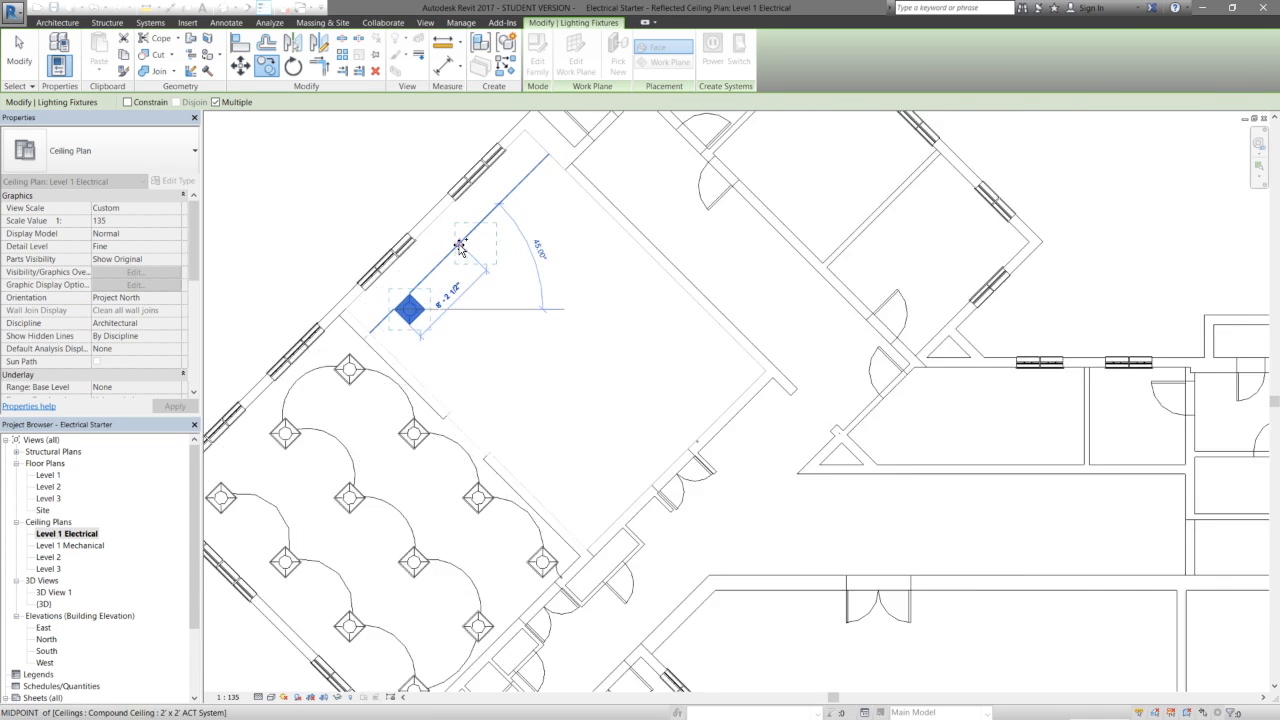
scroll(460, 245, "up", 2)
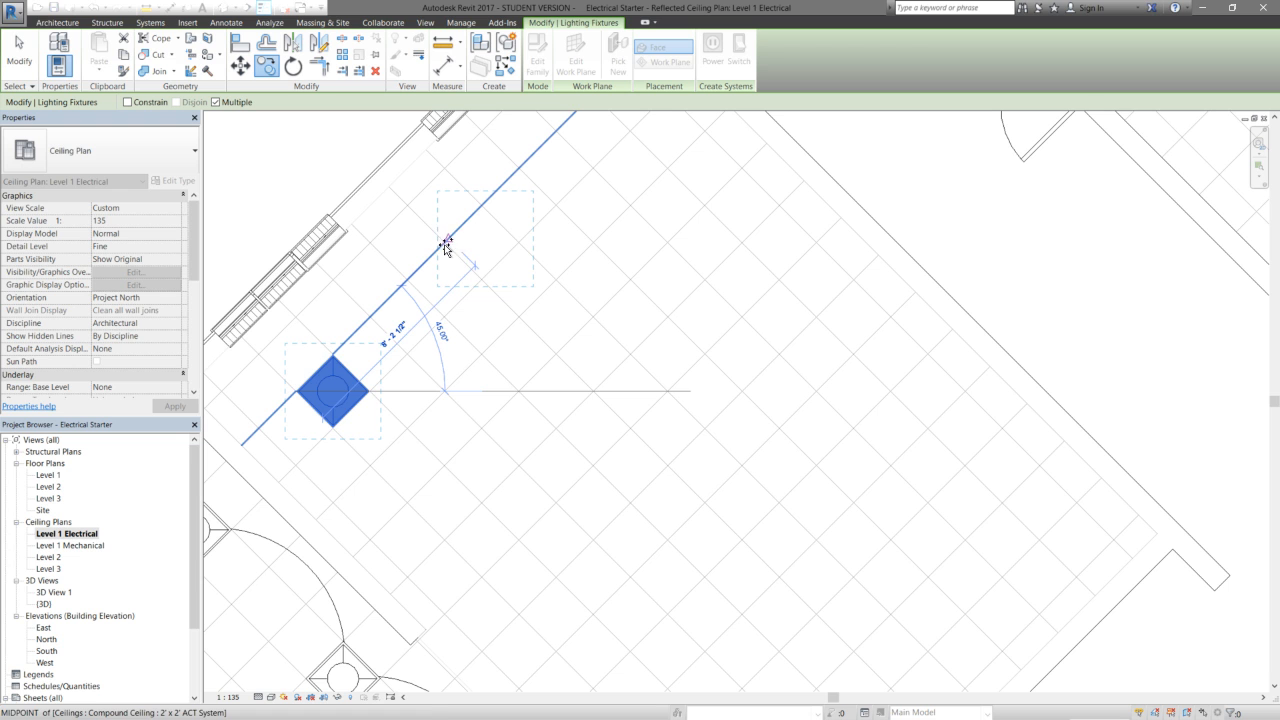
left_click(446, 245)
Step: Place another troffer copy four tiles further along the windowed wall and check the space's average estimated illumination
scroll(446, 246, "down", 3)
scroll(491, 213, "up", 3)
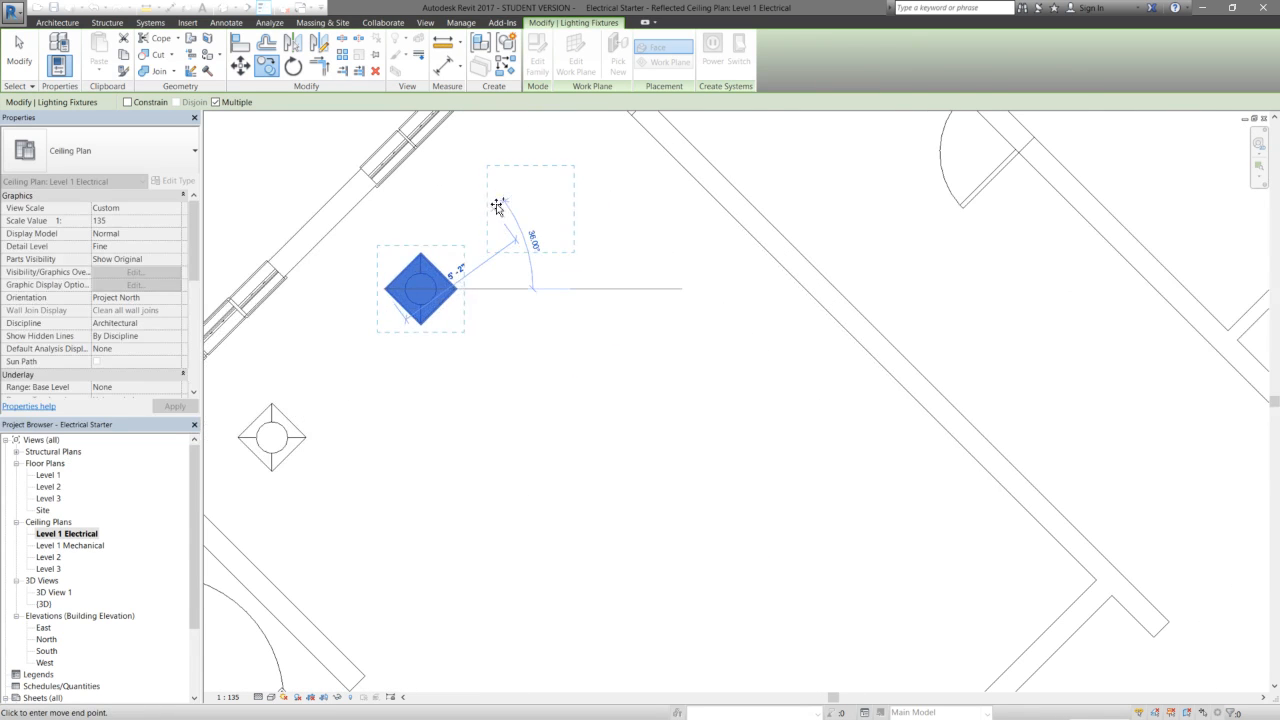
middle_click_drag(506, 218, 486, 260)
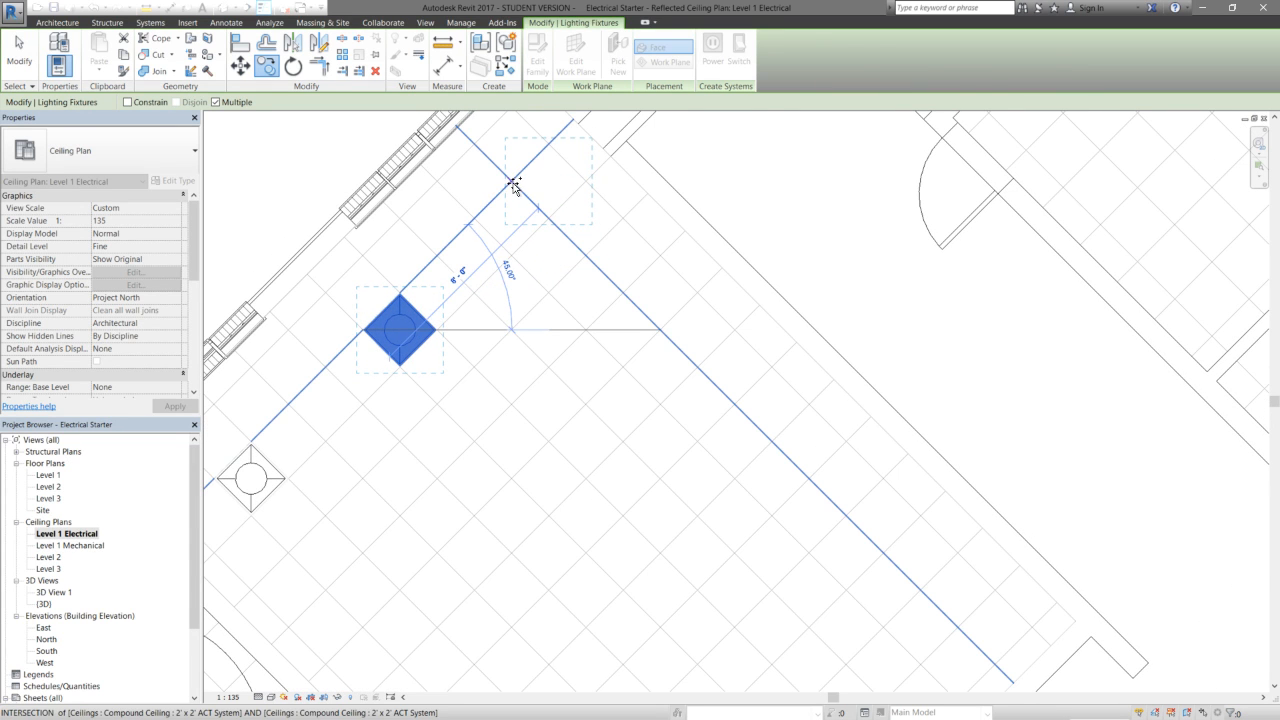
left_click(513, 185)
scroll(520, 180, "down", 4)
key("Escape")
key("Escape")
scroll(350, 320, "up", 4)
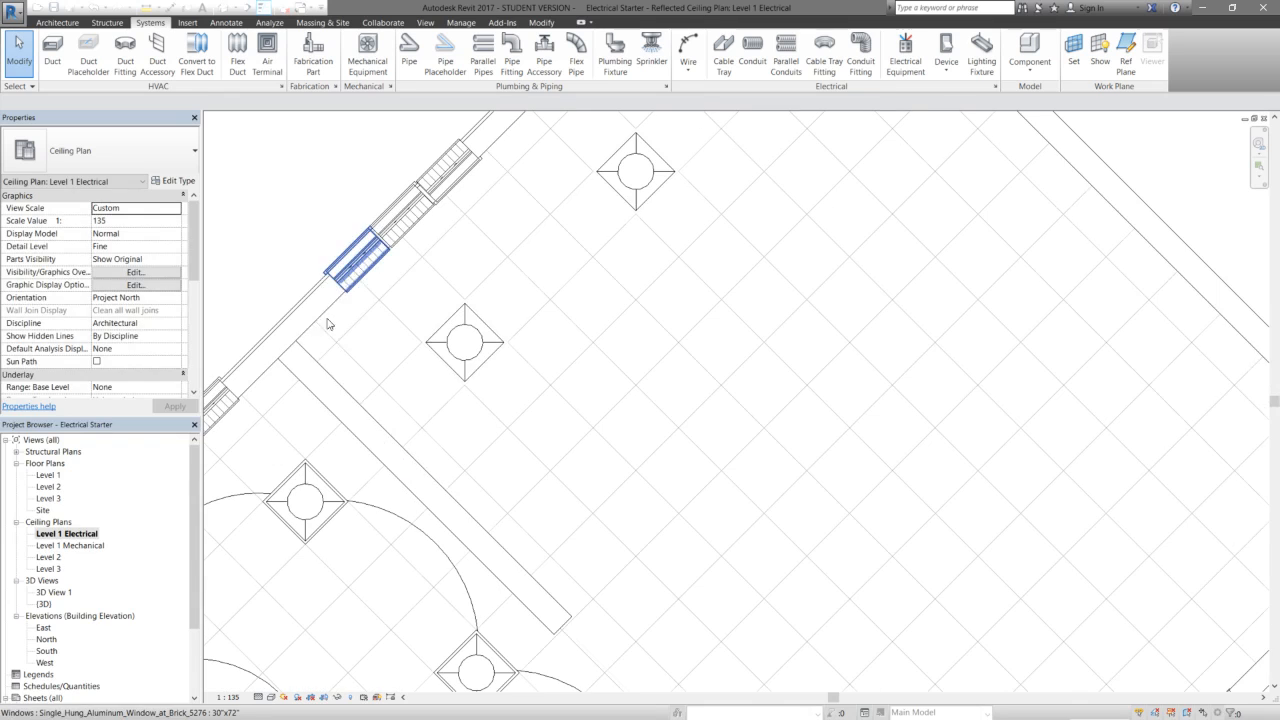
left_click(389, 345)
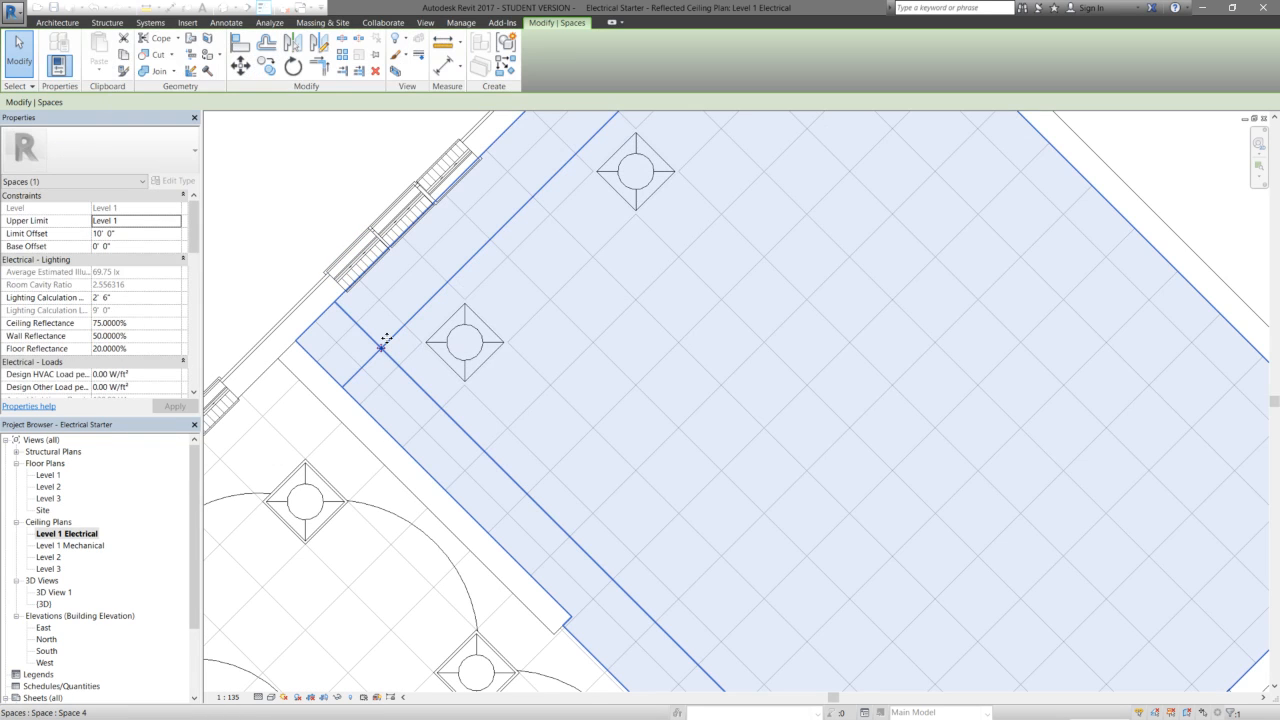
key("Escape")
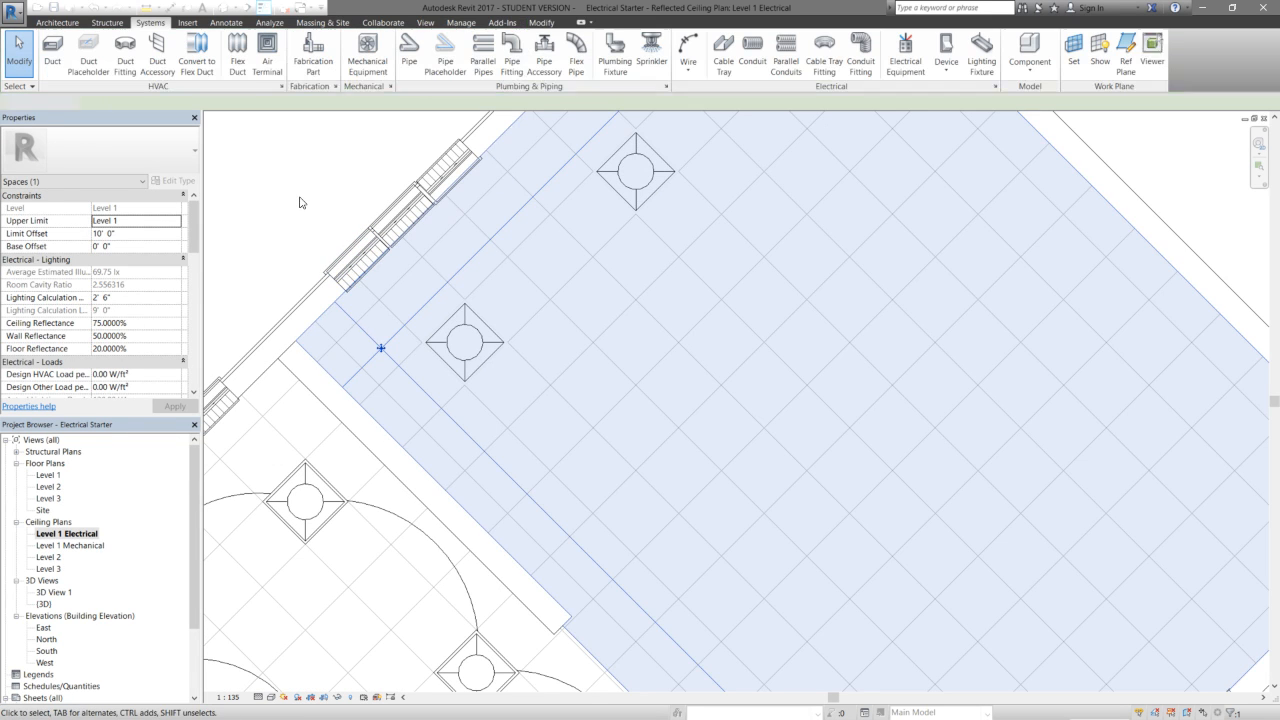
Step: Copy the row of three troffer lights three times across the large room, spacing the rows four ceiling tiles apart
scroll(381, 347, "down", 3)
left_click(422, 314)
middle_click_drag(469, 303, 430, 347)
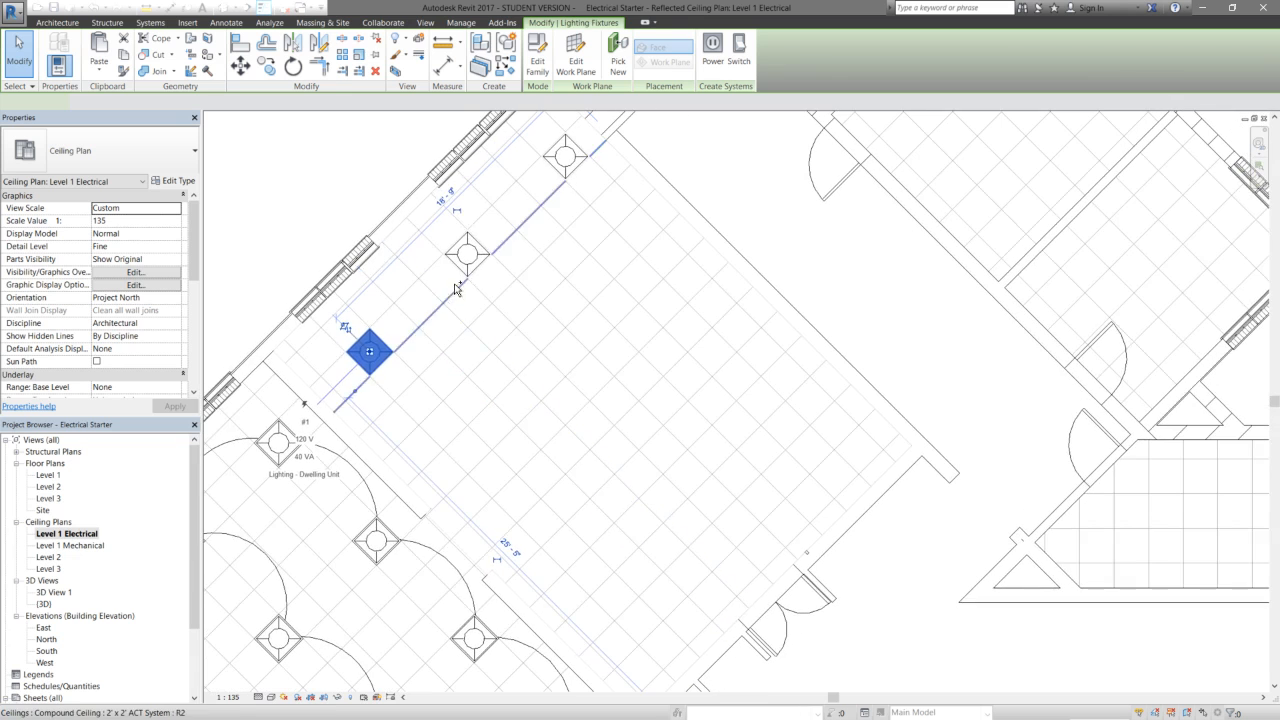
left_click(469, 258, "ctrl")
left_click(579, 160, "ctrl")
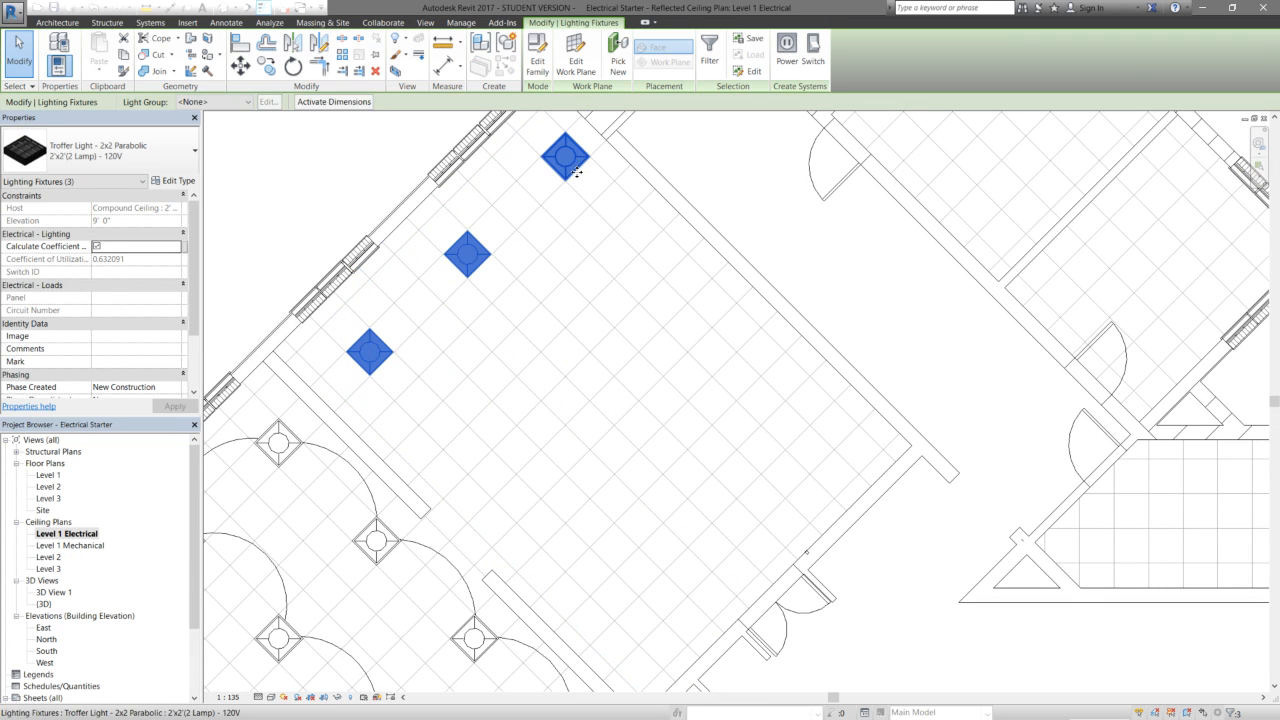
key("c")
key("o")
left_click(366, 350)
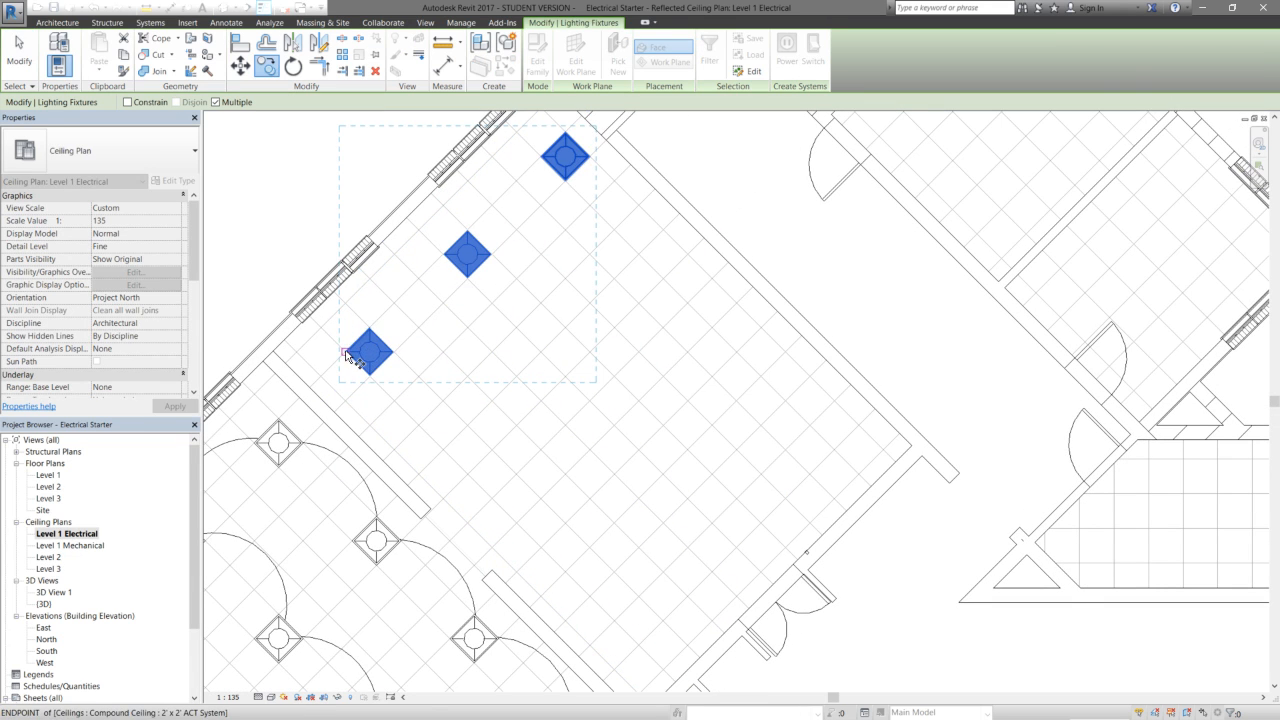
left_click(465, 449)
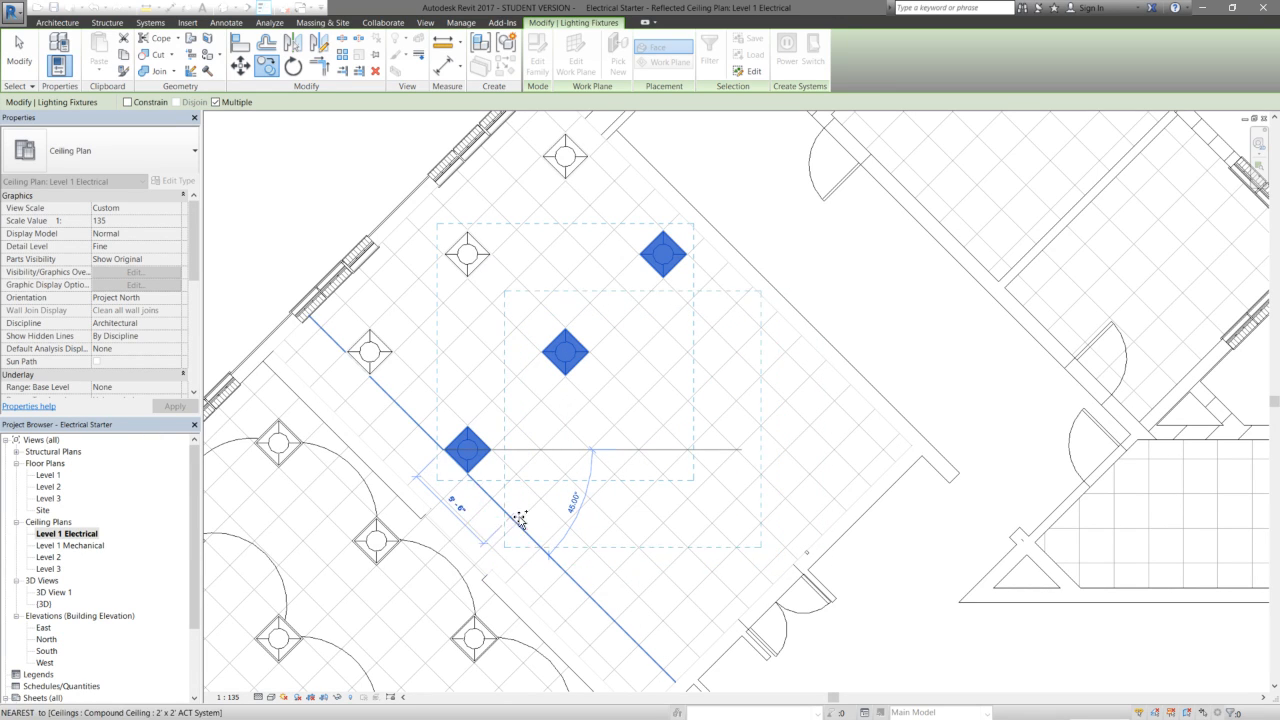
left_click(540, 548)
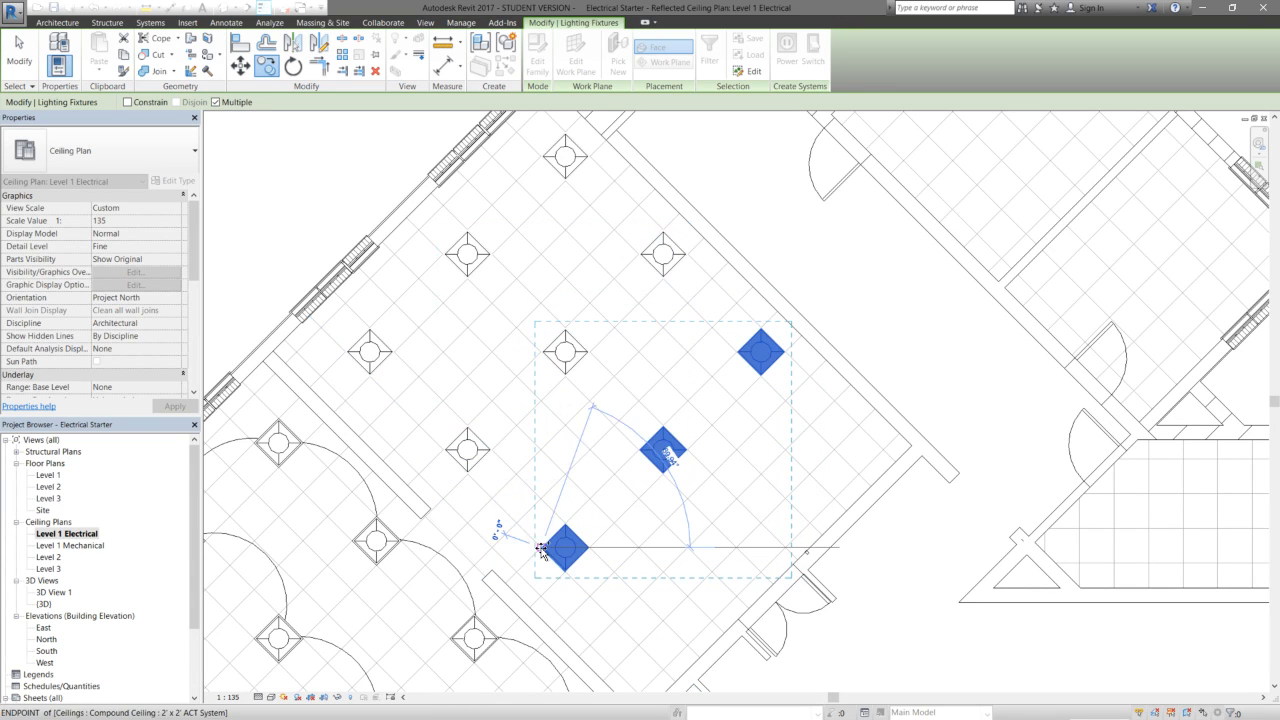
left_click(638, 648)
key("Escape")
key("Escape")
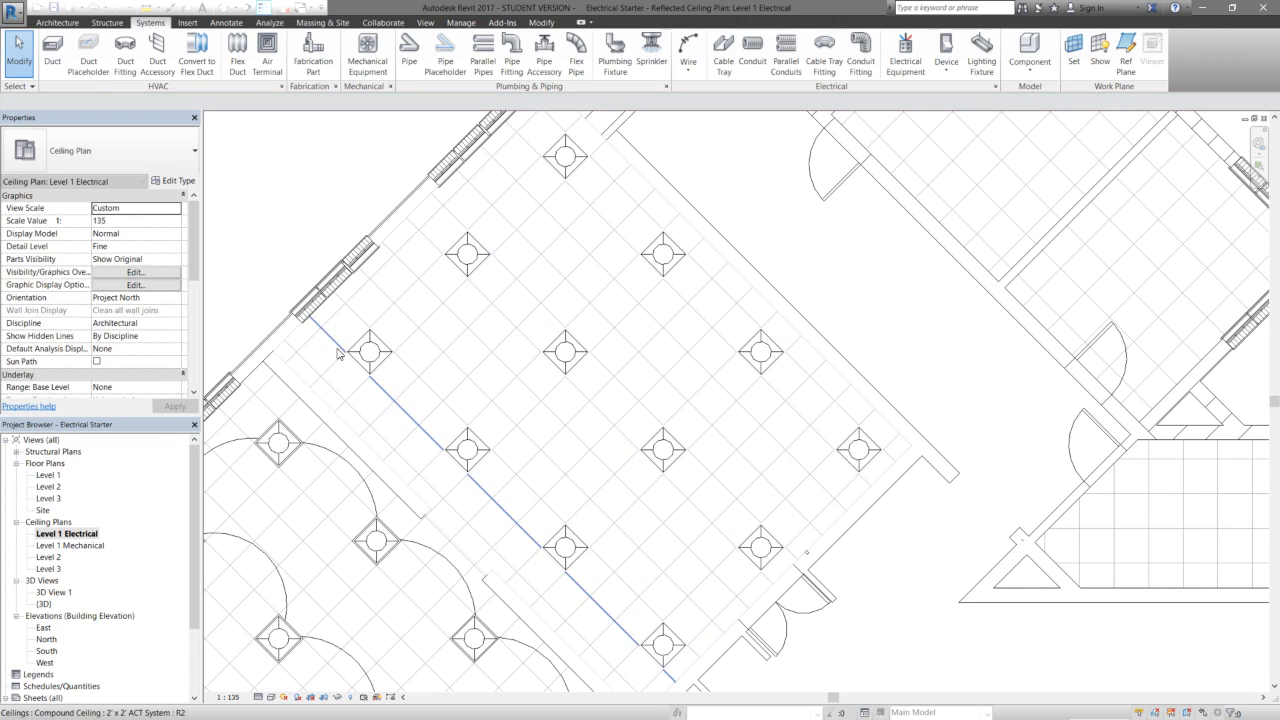
Step: Check the large room space's average estimated illumination with all four rows of troffer lights in place
left_click(322, 355)
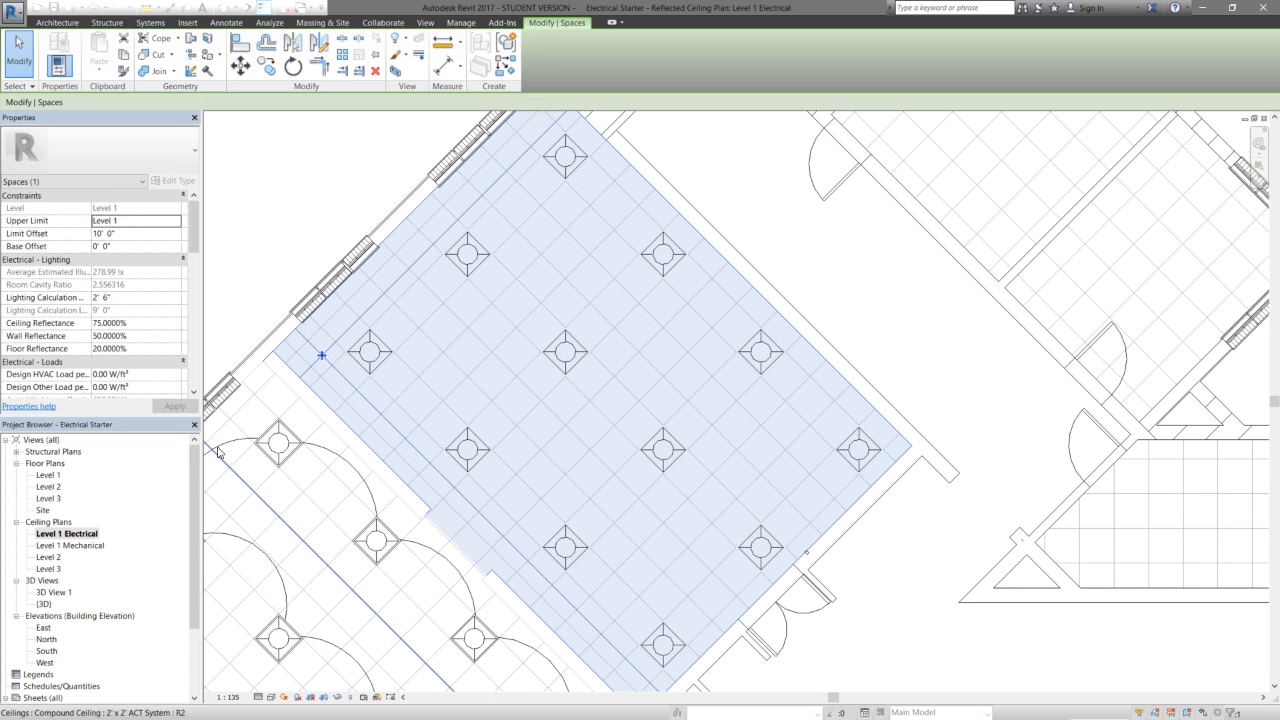
key("Escape")
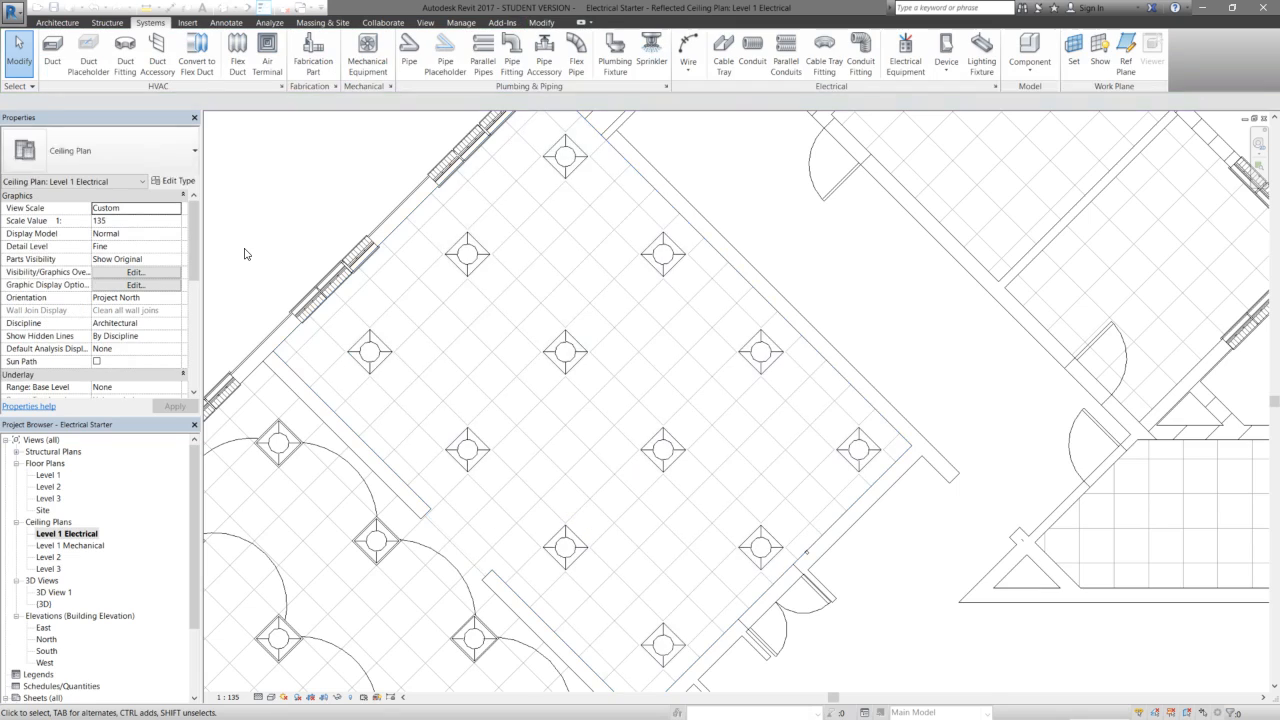
scroll(420, 340, "down", 3)
scroll(596, 480, "down", 2)
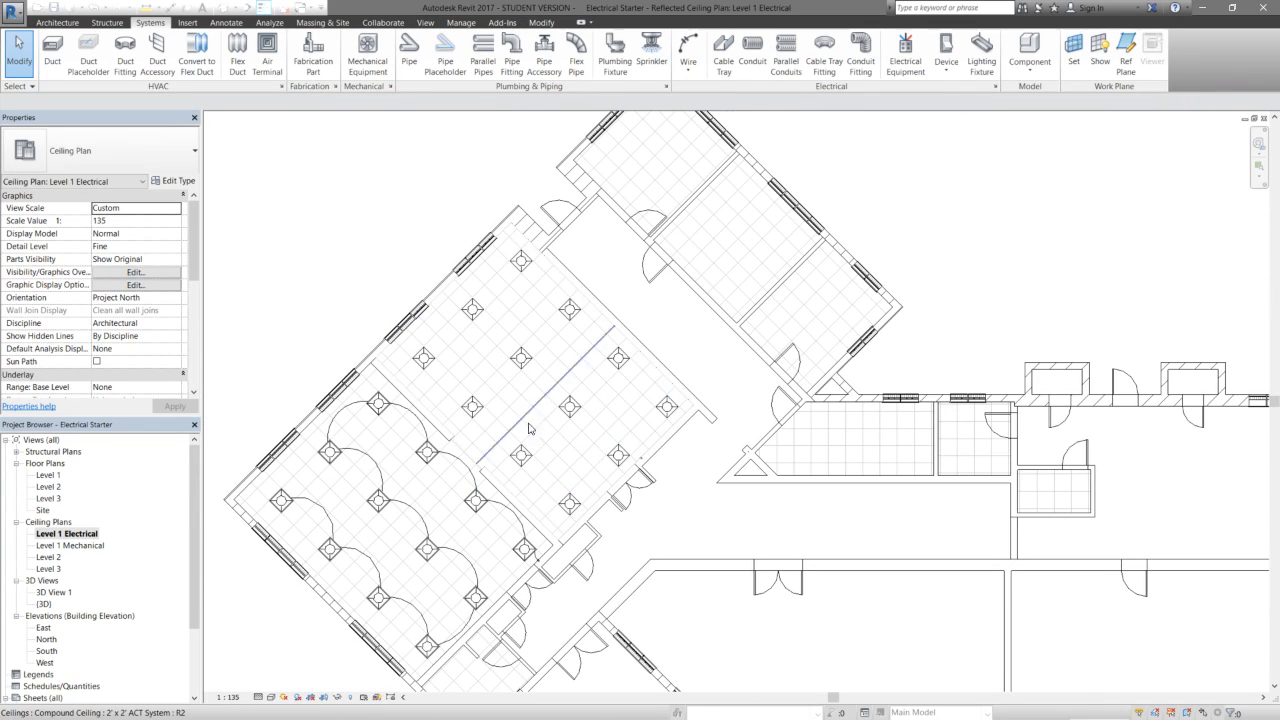
scroll(640, 450, "up", 3)
middle_click_drag(628, 440, 655, 438)
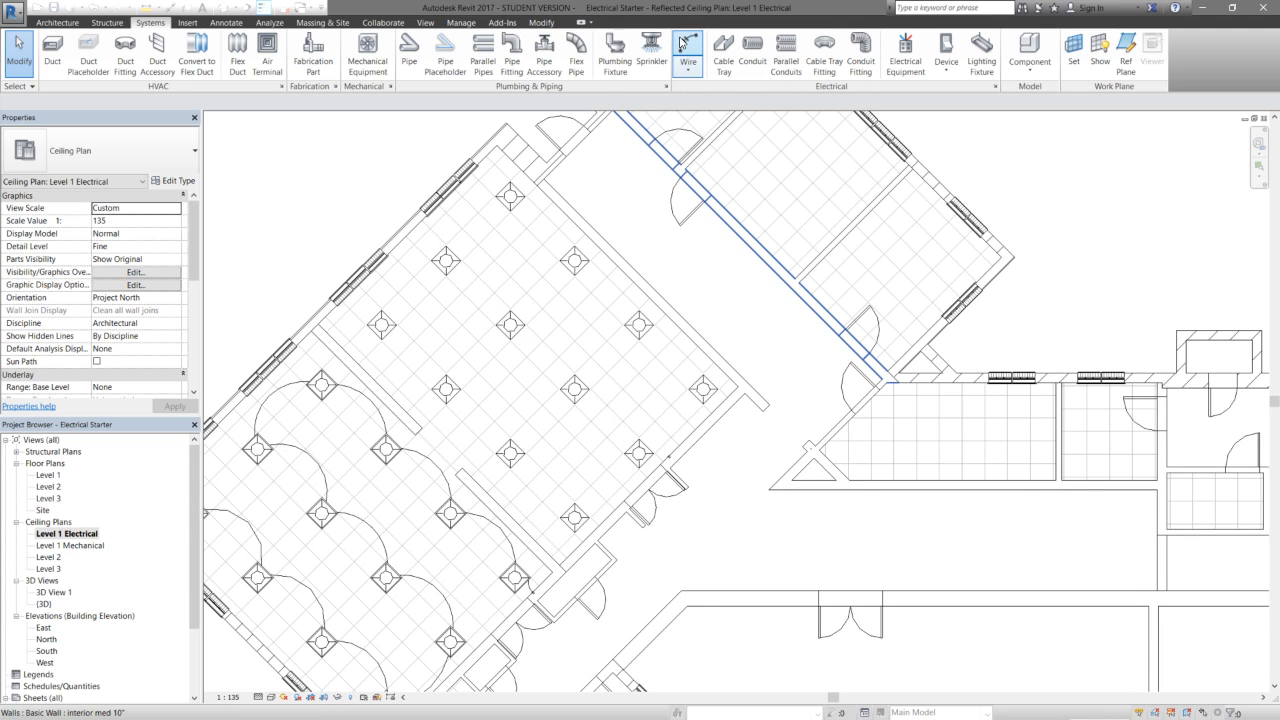
left_click(684, 42)
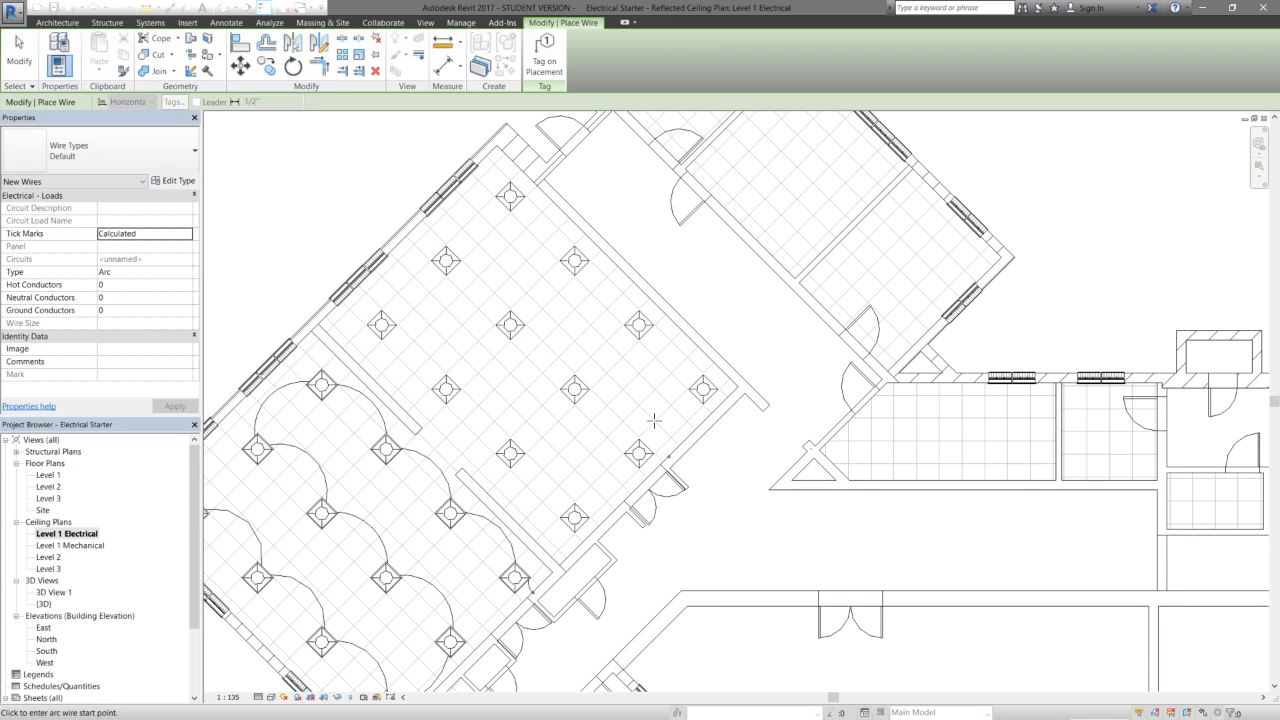
middle_click_drag(679, 416, 677, 460)
key("Escape")
key("Escape")
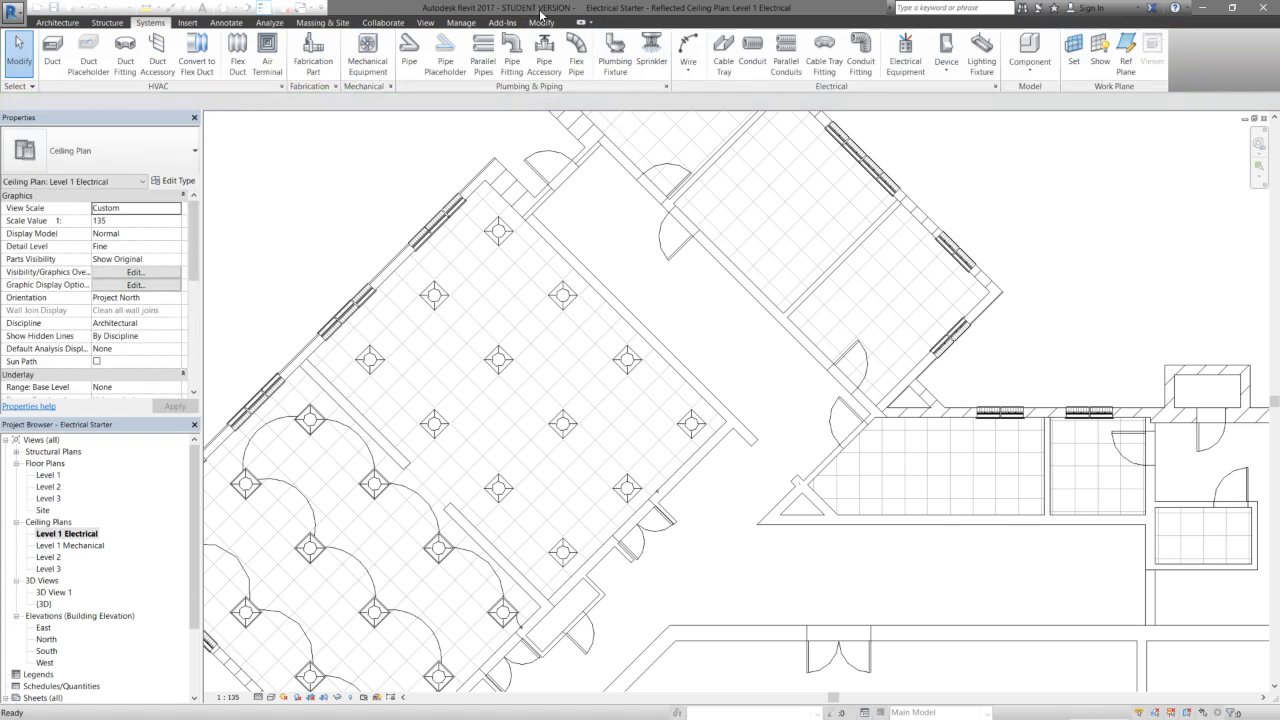
Step: Draw an arc wire from the lighting switch beside the large room's double doors to the nearby corner troffer light
left_click(689, 47)
scroll(651, 486, "up", 6)
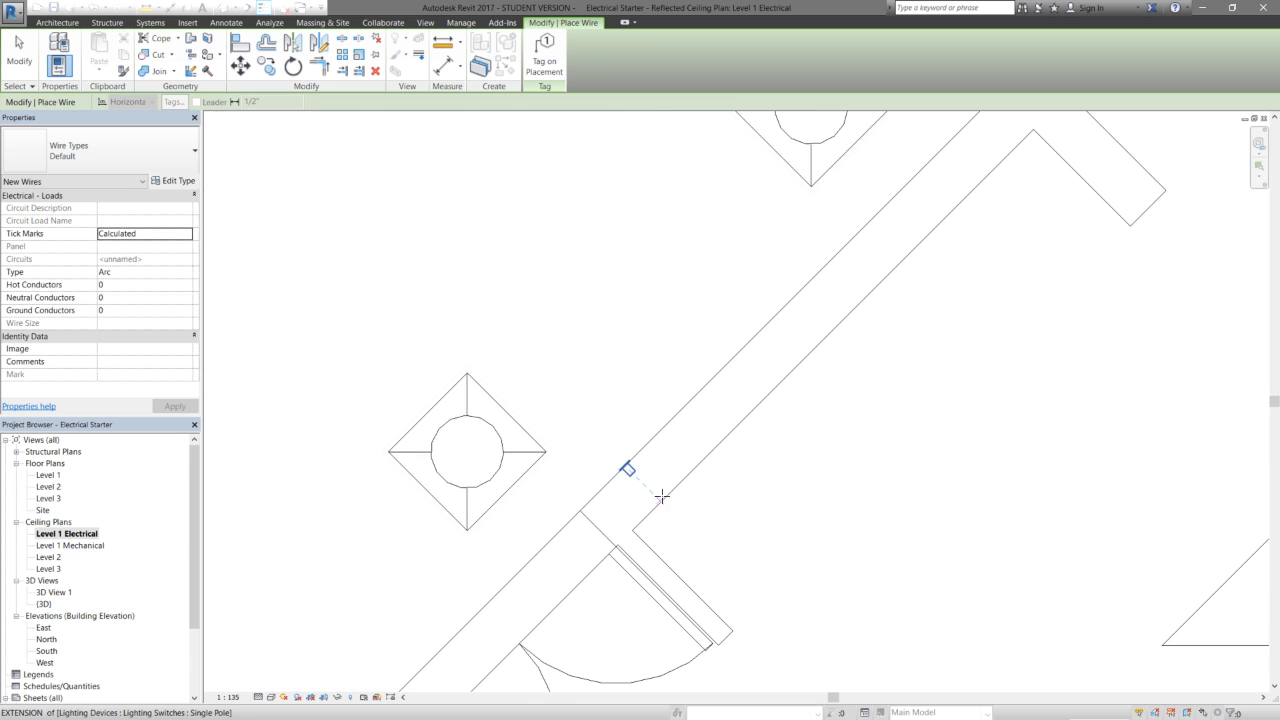
scroll(629, 467, "up", 5)
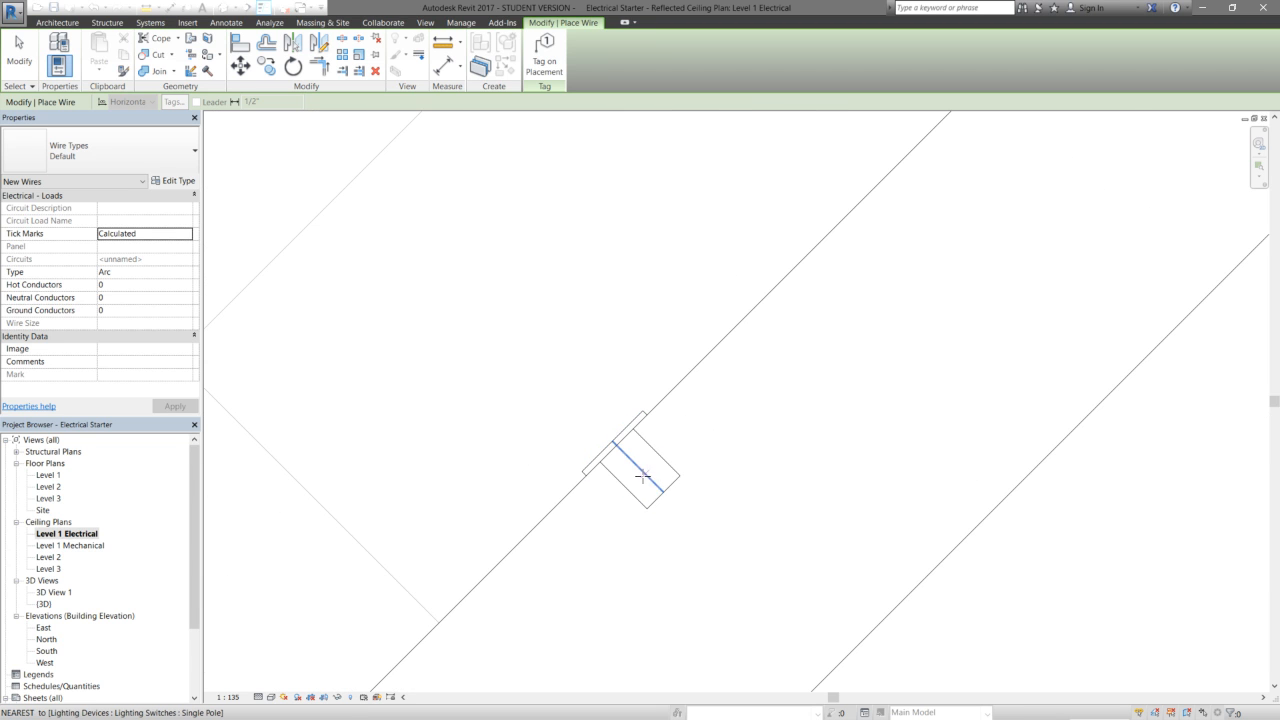
left_click(639, 468)
scroll(639, 465, "down", 5)
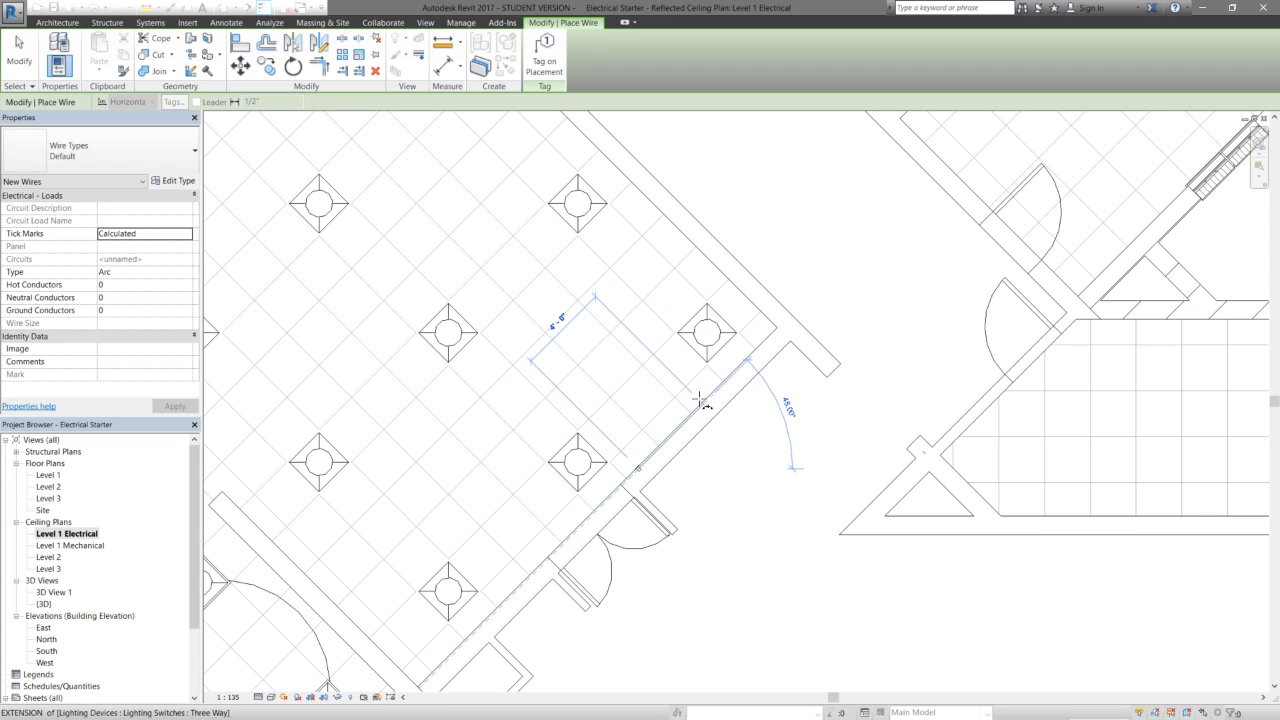
left_click(707, 334)
middle_click_drag(690, 270, 749, 451)
Step: Continue with arc wires from the corner troffer to the next two troffers along the large room's corridor wall
left_click(763, 471)
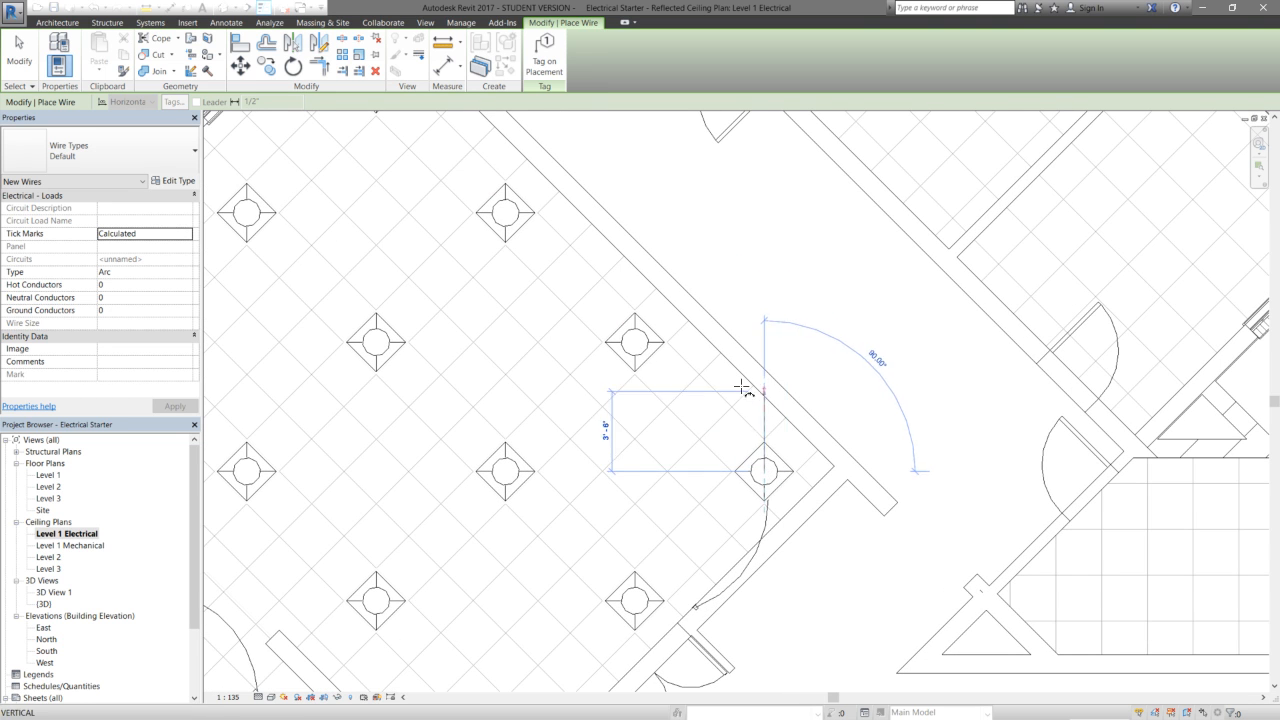
left_click(727, 374)
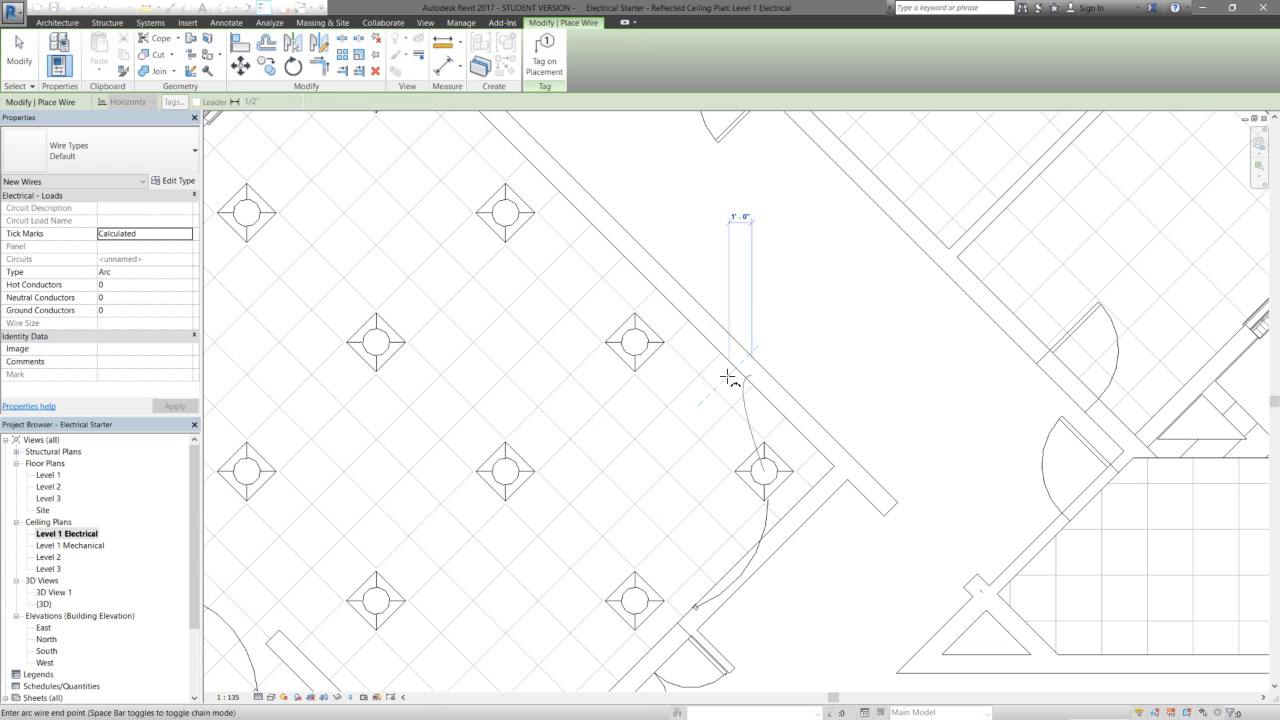
left_click(634, 340)
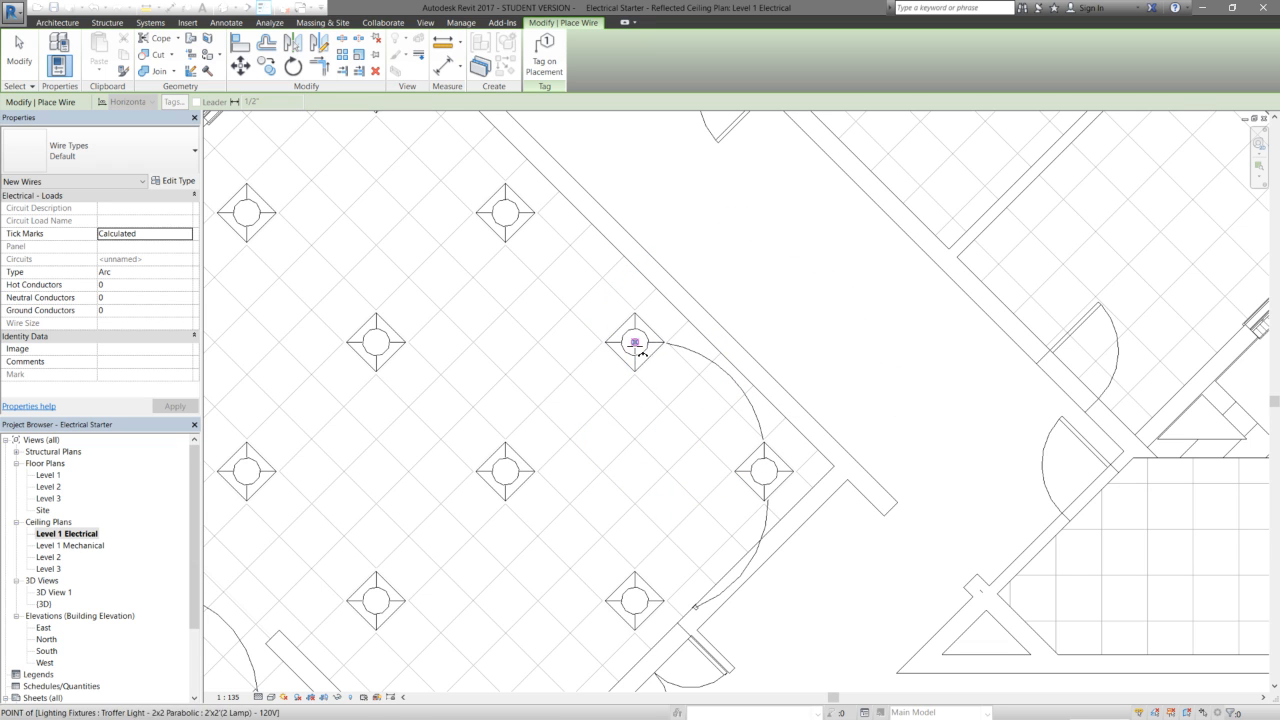
left_click(634, 342)
left_click(600, 247)
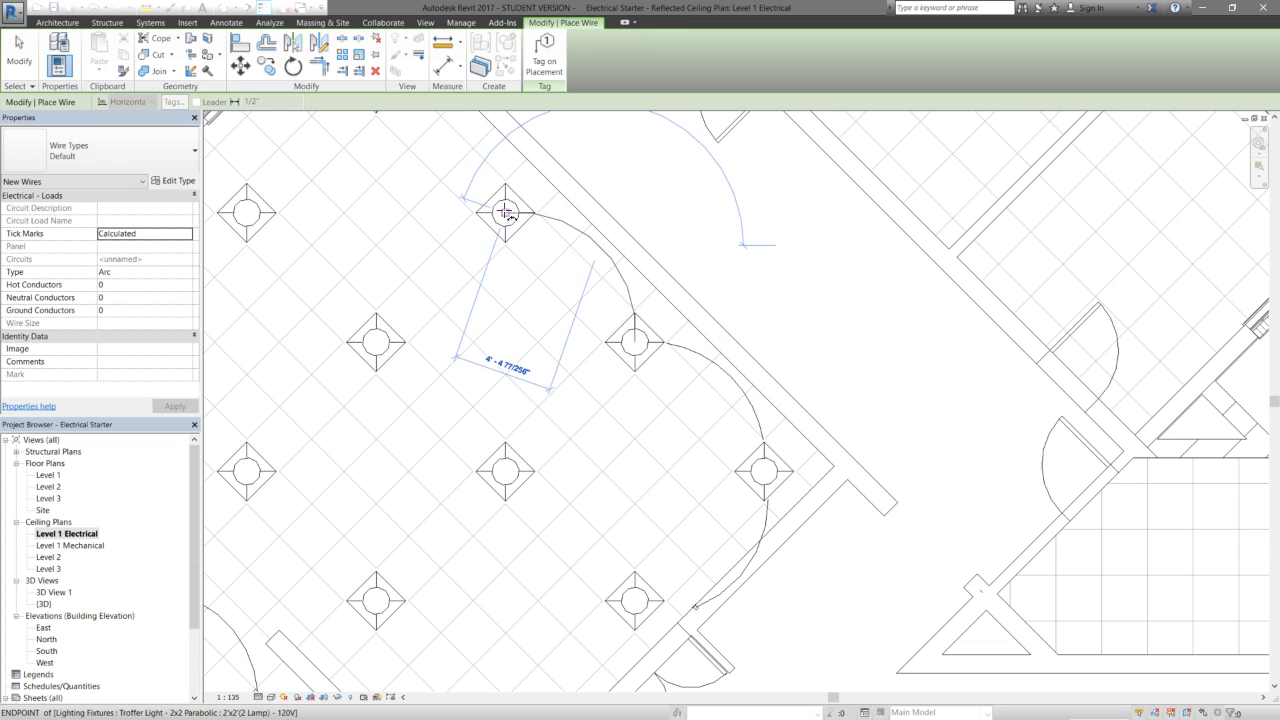
left_click(505, 212)
key("Escape")
key("Escape")
scroll(640, 230, "down", 3)
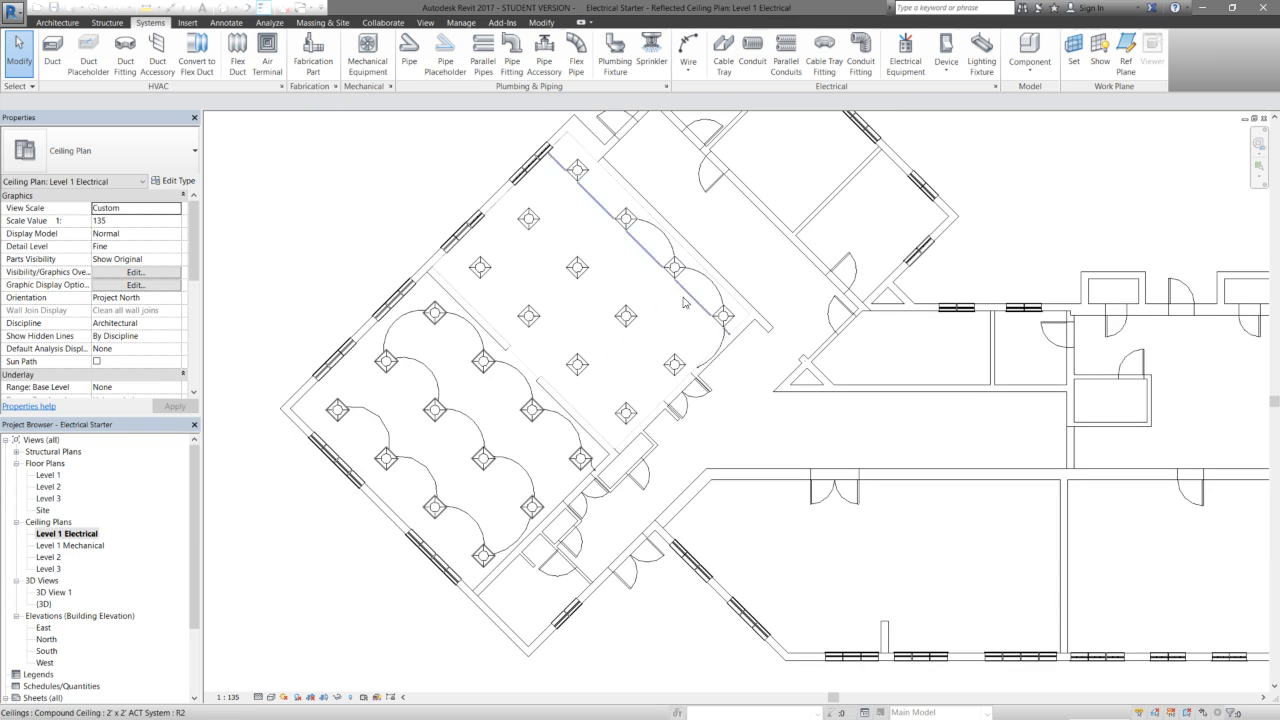
Step: In the neighbouring wired room, delete the arc wire linking the corner and middle troffers along the exterior wall beside the partition
middle_click_drag(546, 414, 693, 439)
scroll(616, 417, "up", 2)
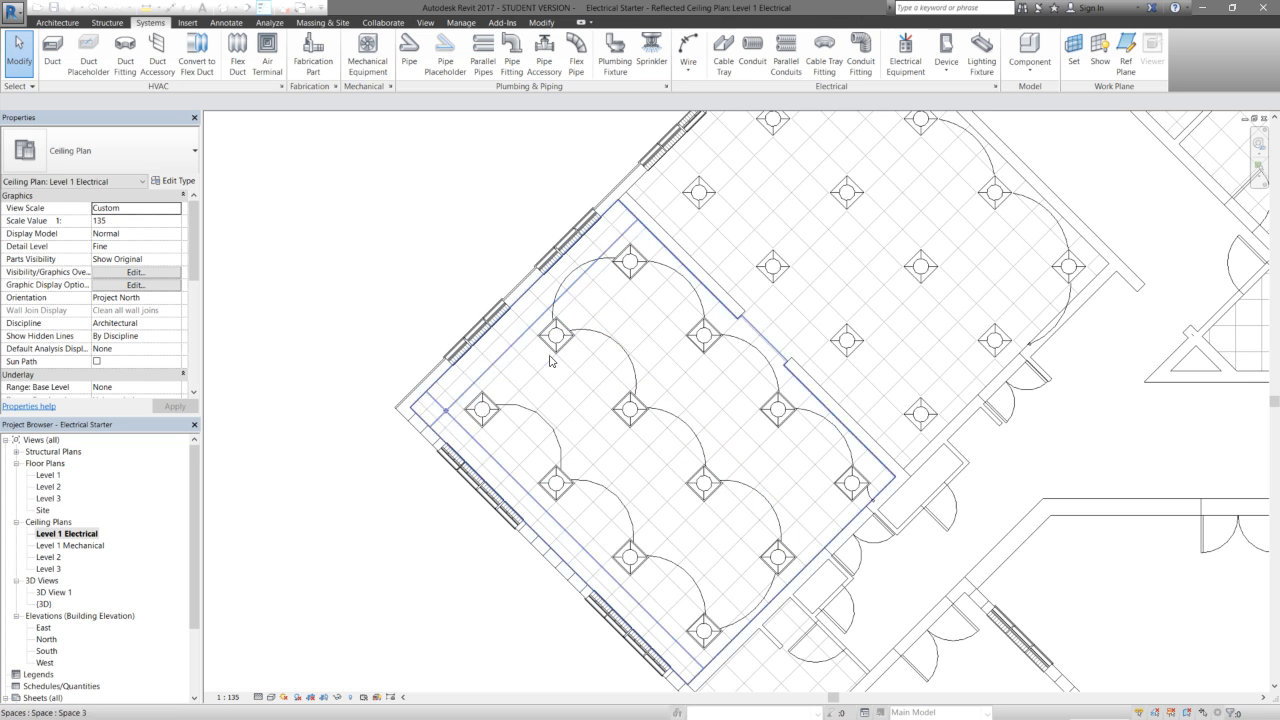
left_click(557, 307)
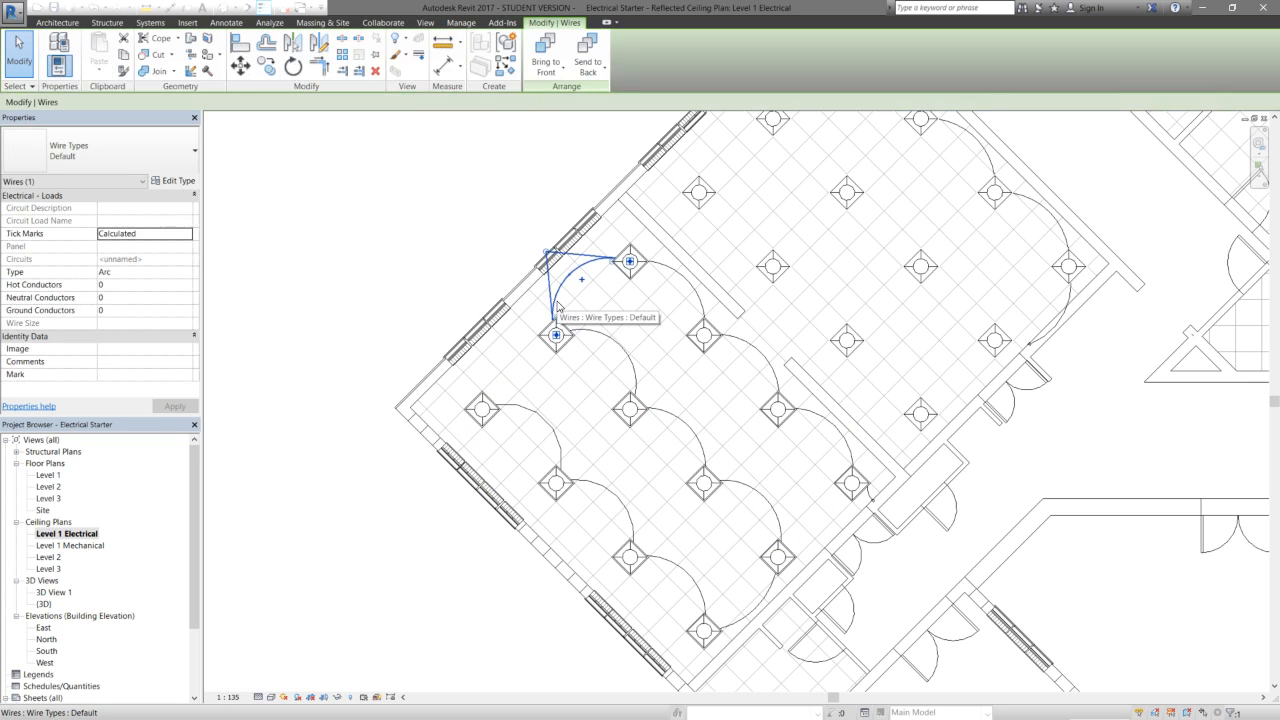
key("Delete")
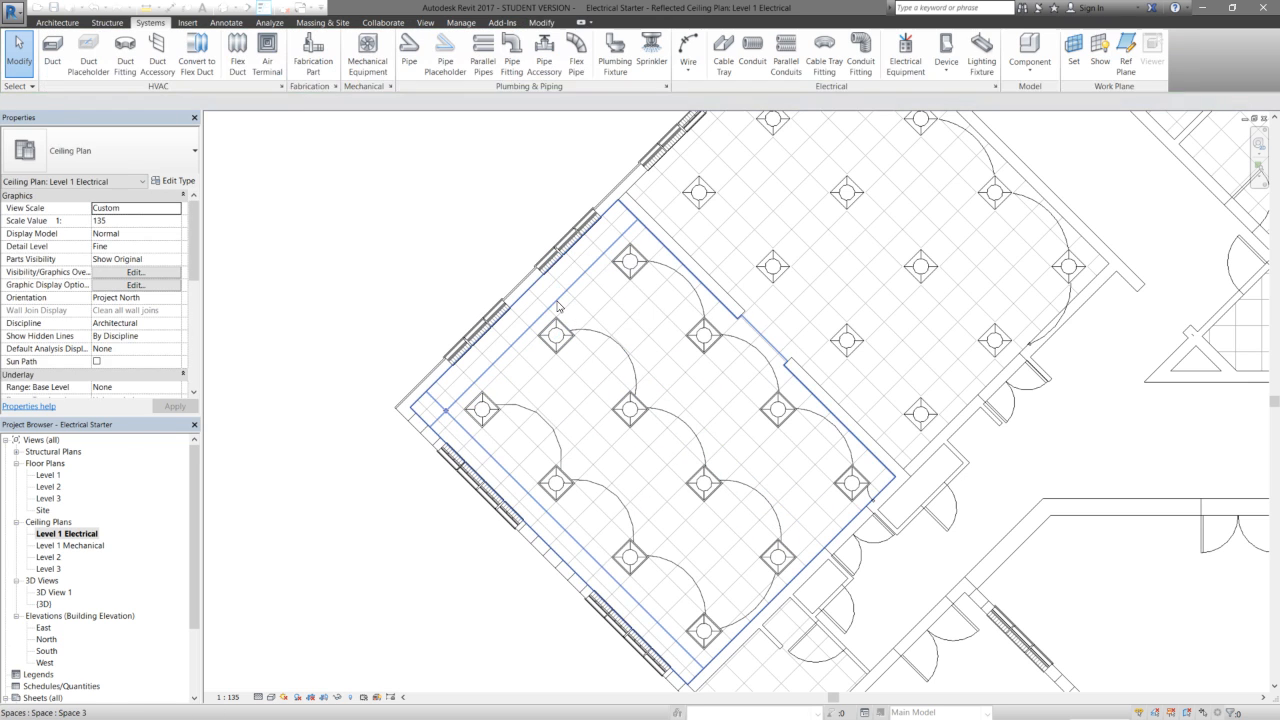
Step: Draw an arc wire between the corner and middle troffer lights along the exterior wall beside the partition in the wired room
left_click(684, 45)
left_click(556, 335)
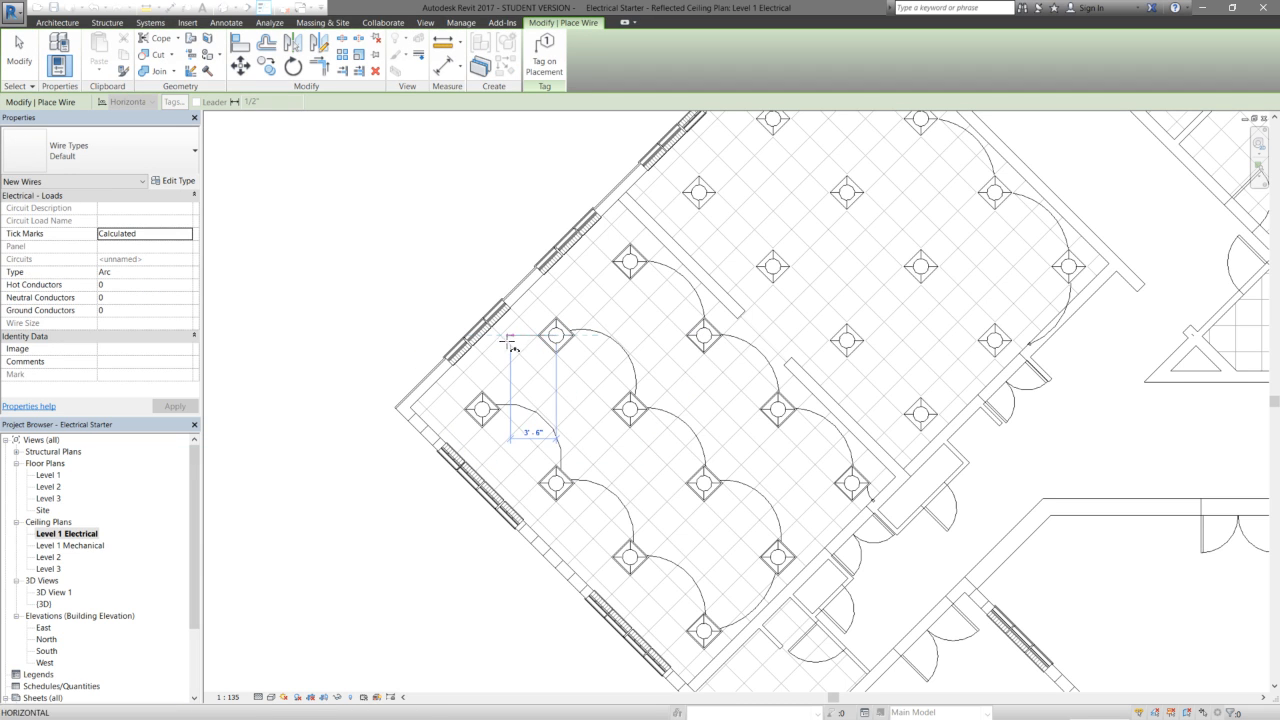
left_click(482, 409)
key("Escape")
key("Escape")
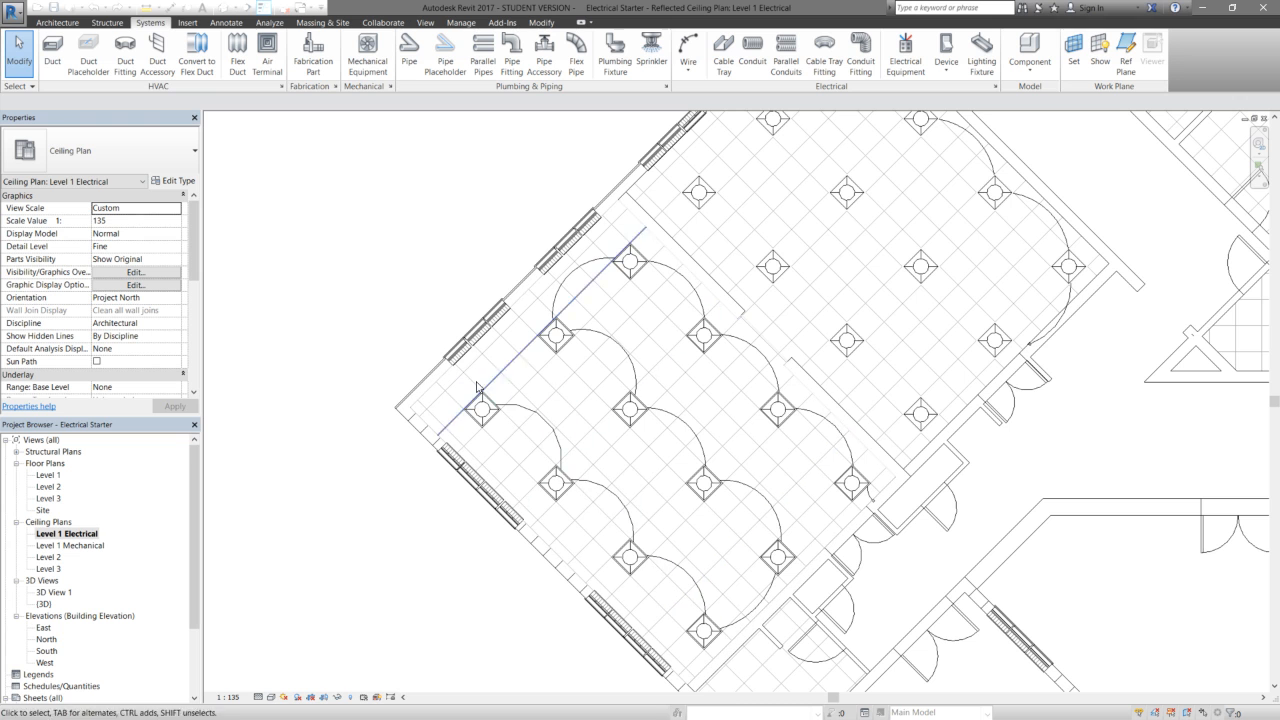
Step: Open the 3D view and examine the installed troffer lights and the lighting switch beside the double doors
scroll(355, 349, "down", 5)
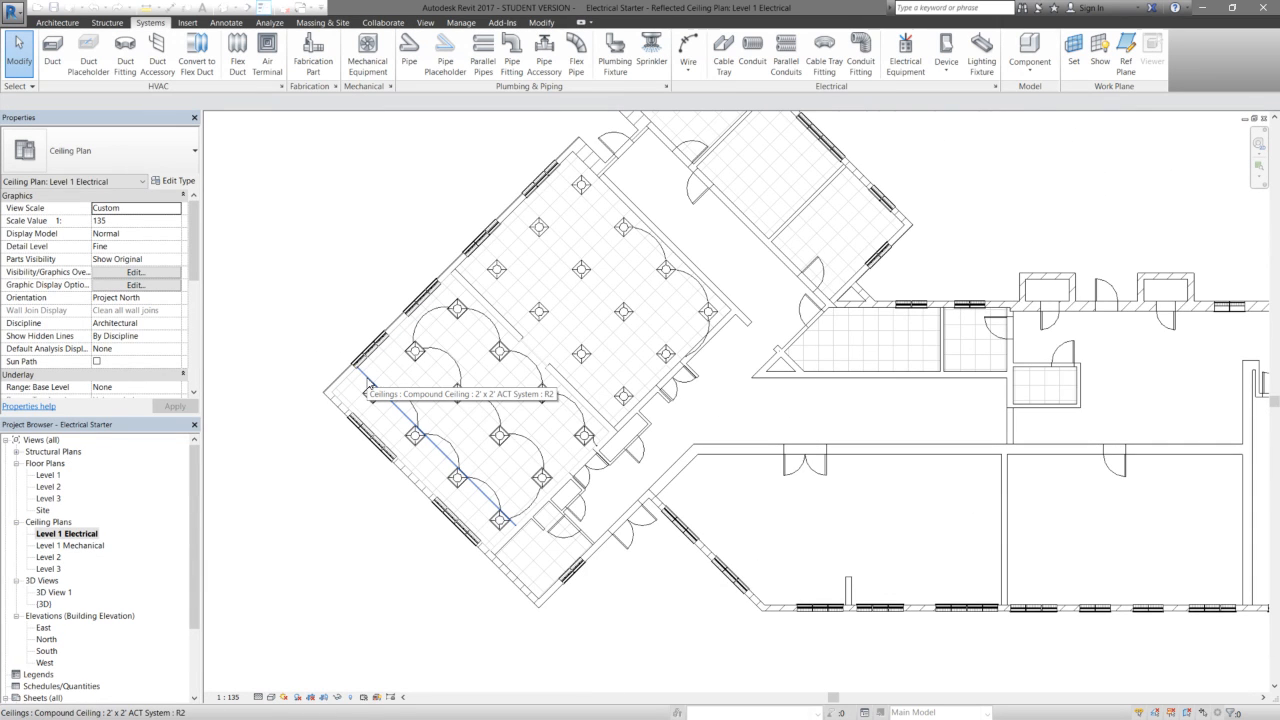
left_click(230, 18)
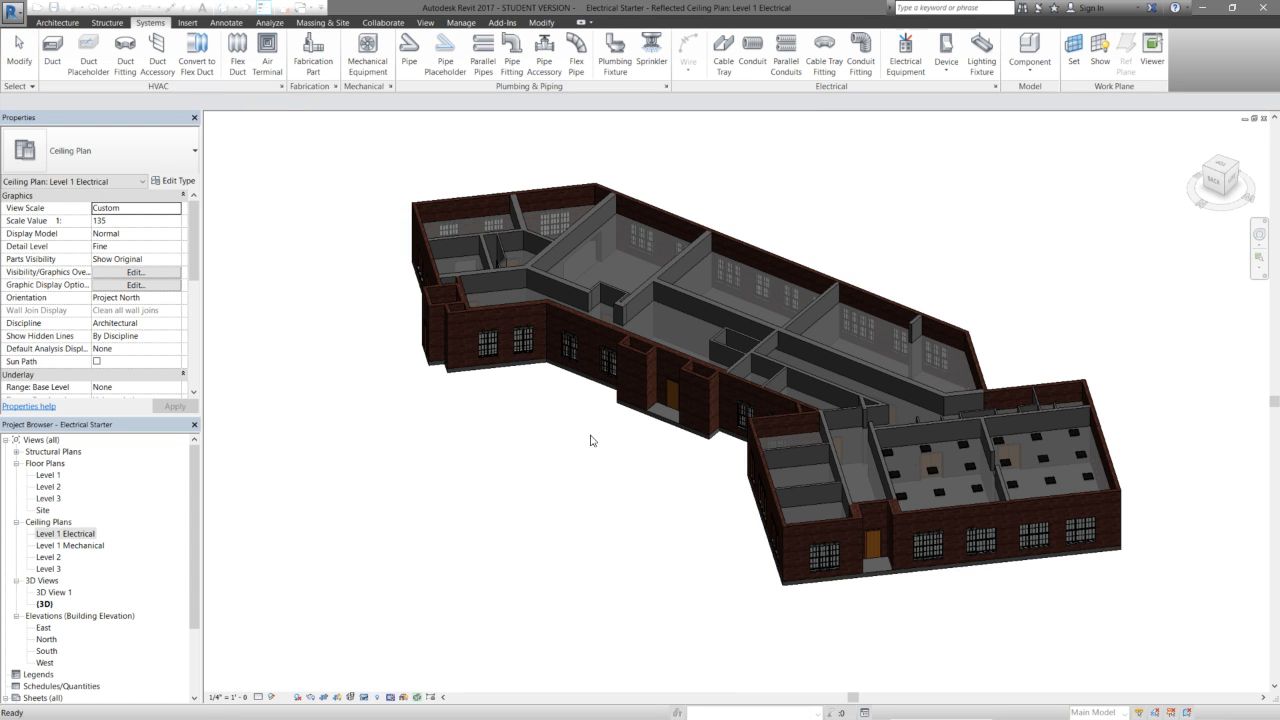
middle_click_drag(775, 514, 804, 522, "shift")
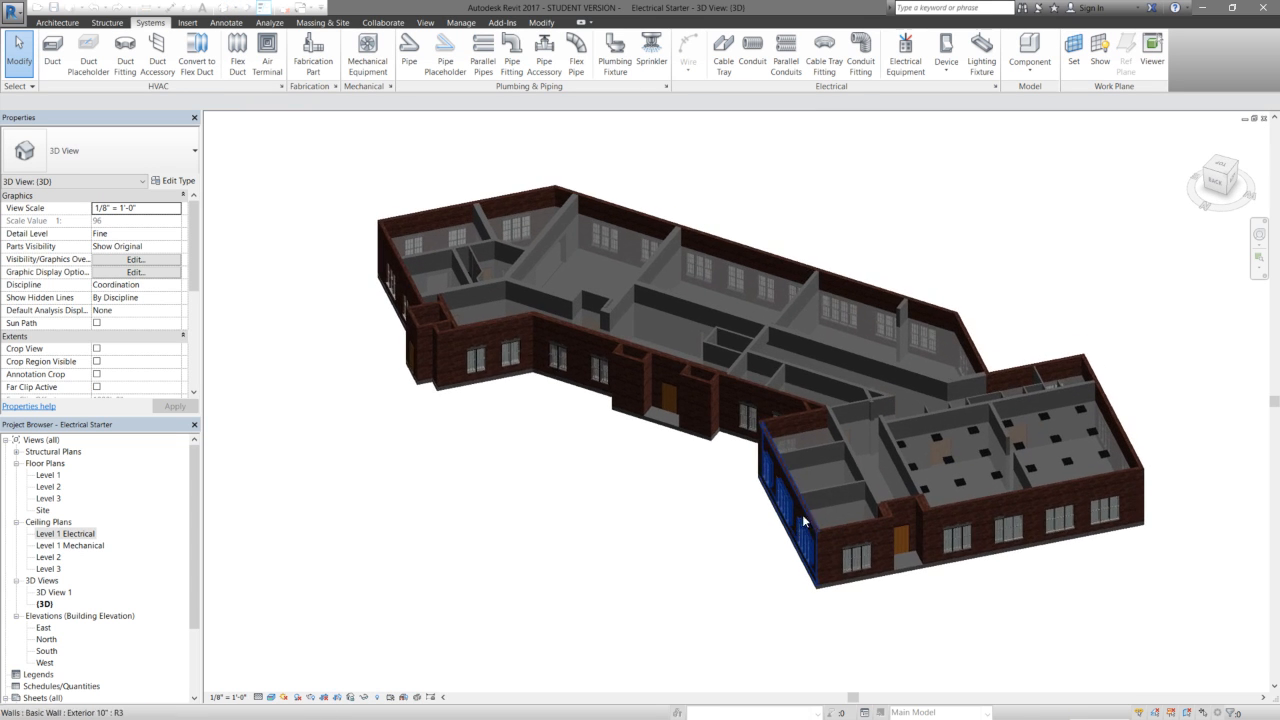
scroll(960, 480, "up", 2)
scroll(895, 531, "up", 3)
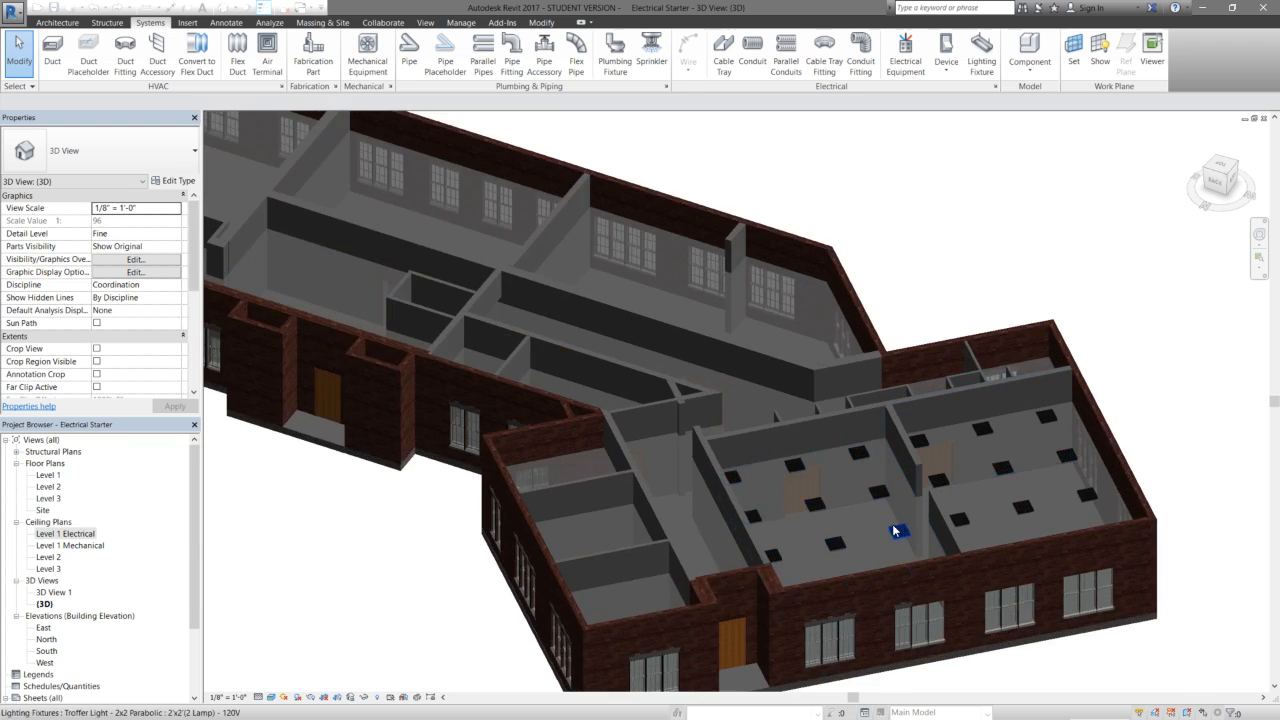
scroll(895, 531, "up", 2)
scroll(634, 485, "up", 4)
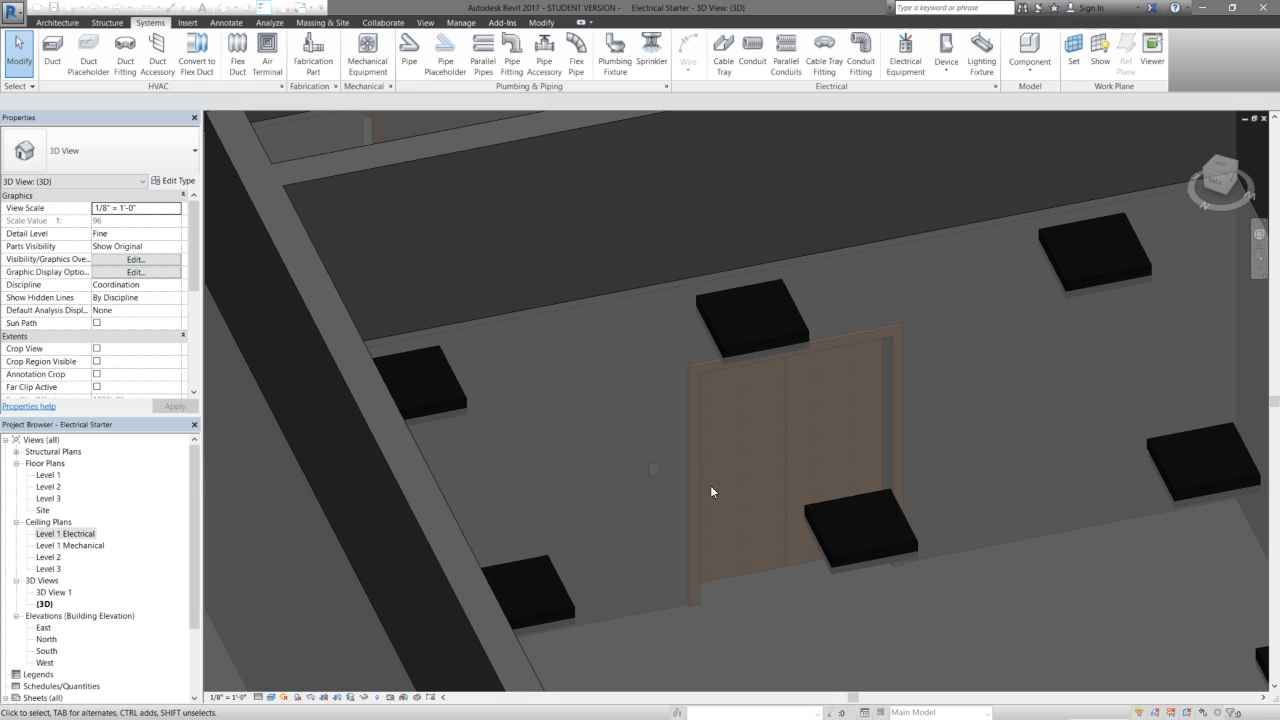
Step: Flip the work plane of the troffer light above the double doors so the fixture faces upward
left_click(743, 348)
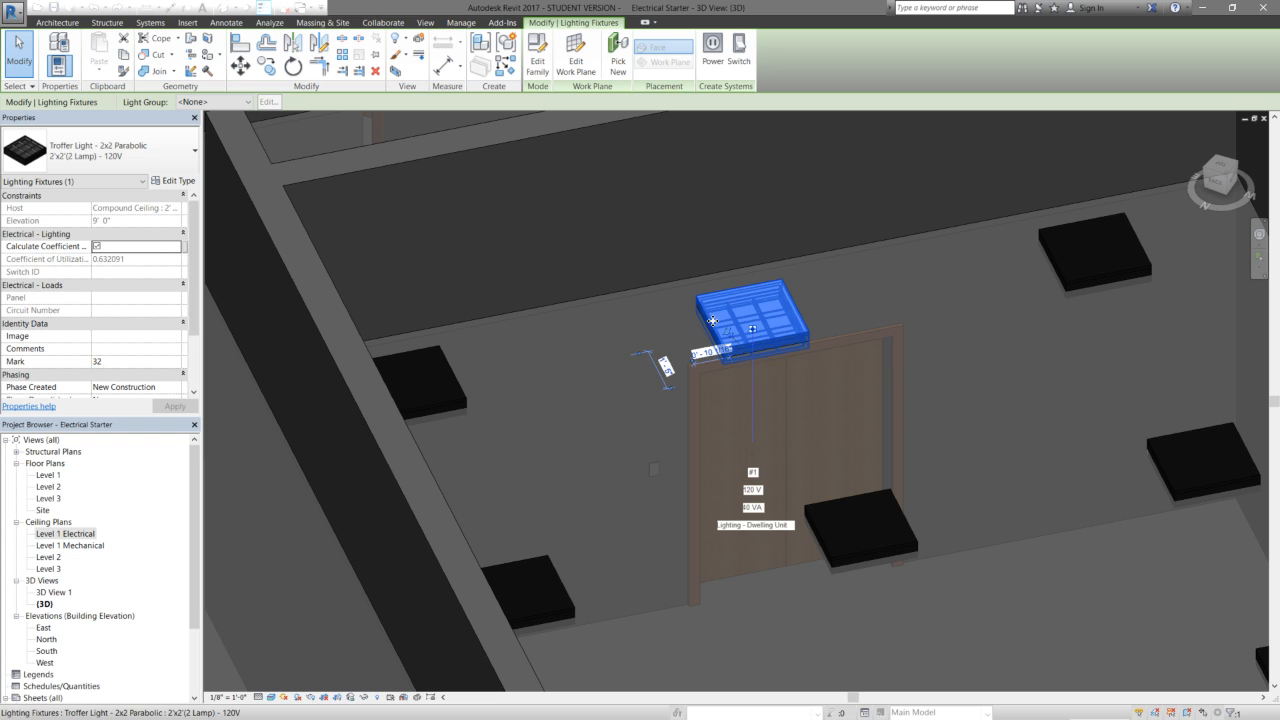
left_click(728, 332)
left_click(658, 408)
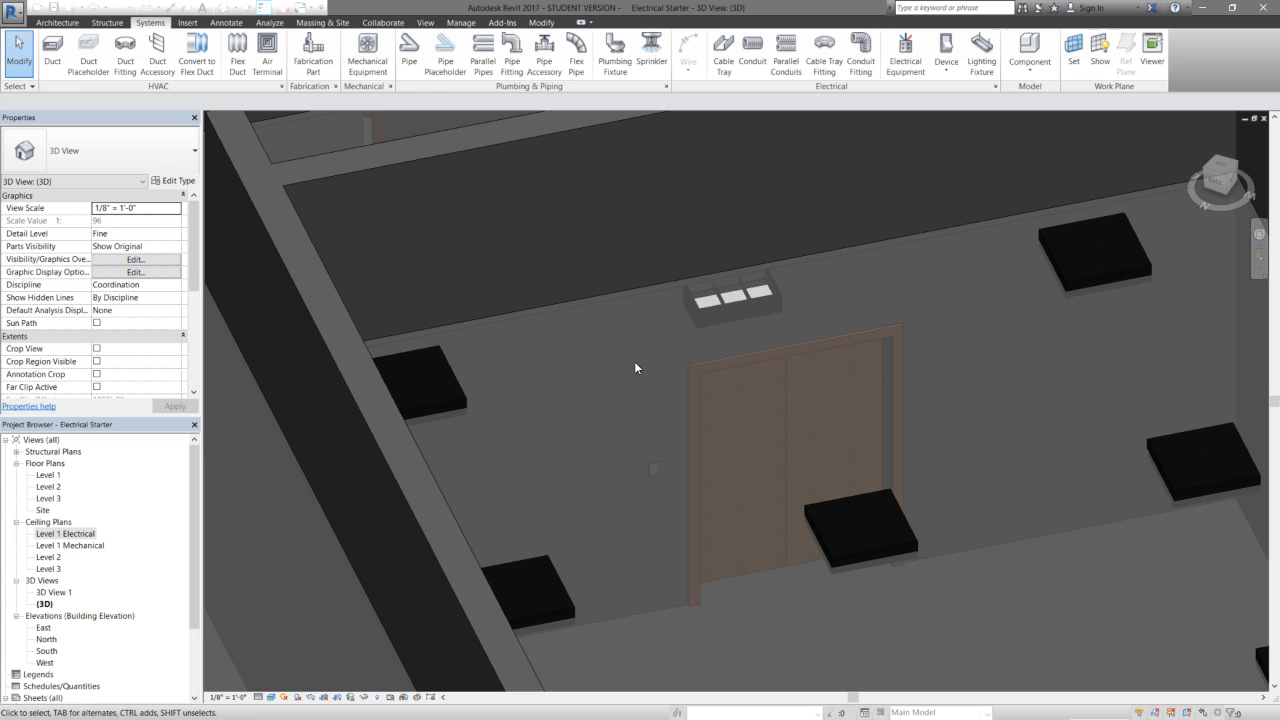
Step: Flip the same troffer light above the double doors back to face down into the room
scroll(634, 362, "down", 5)
scroll(671, 366, "up", 6)
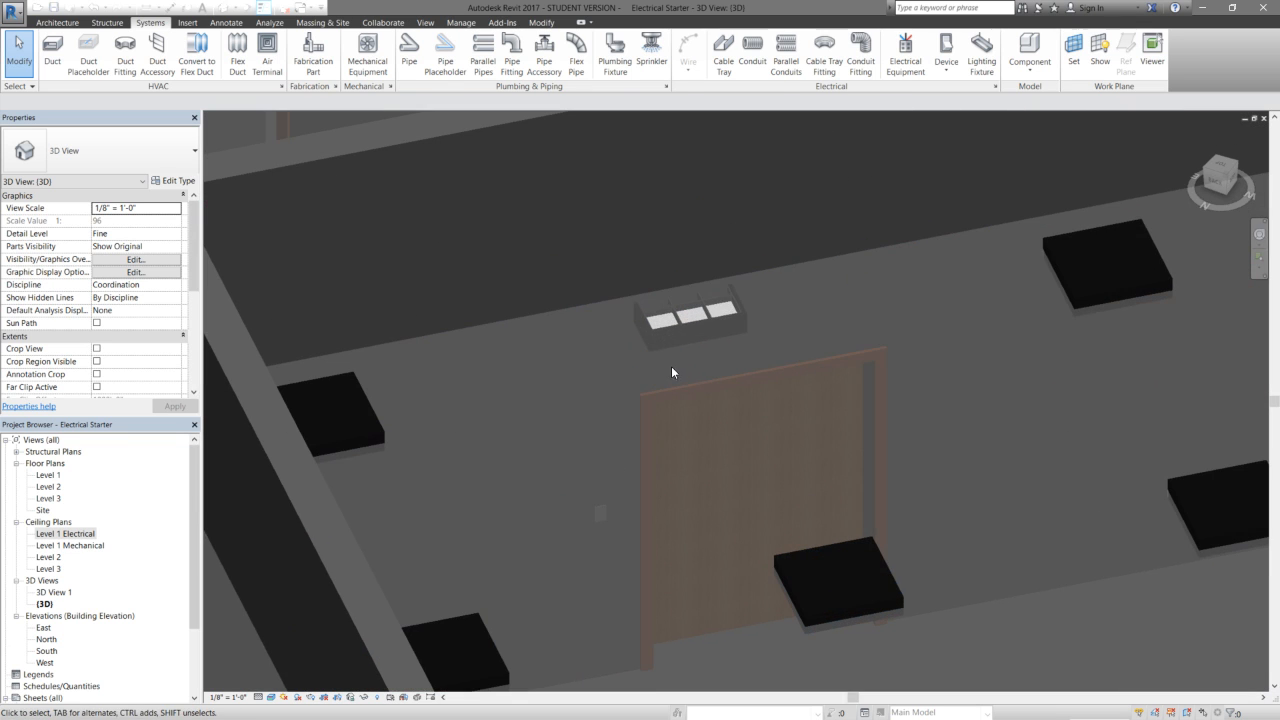
left_click(688, 326)
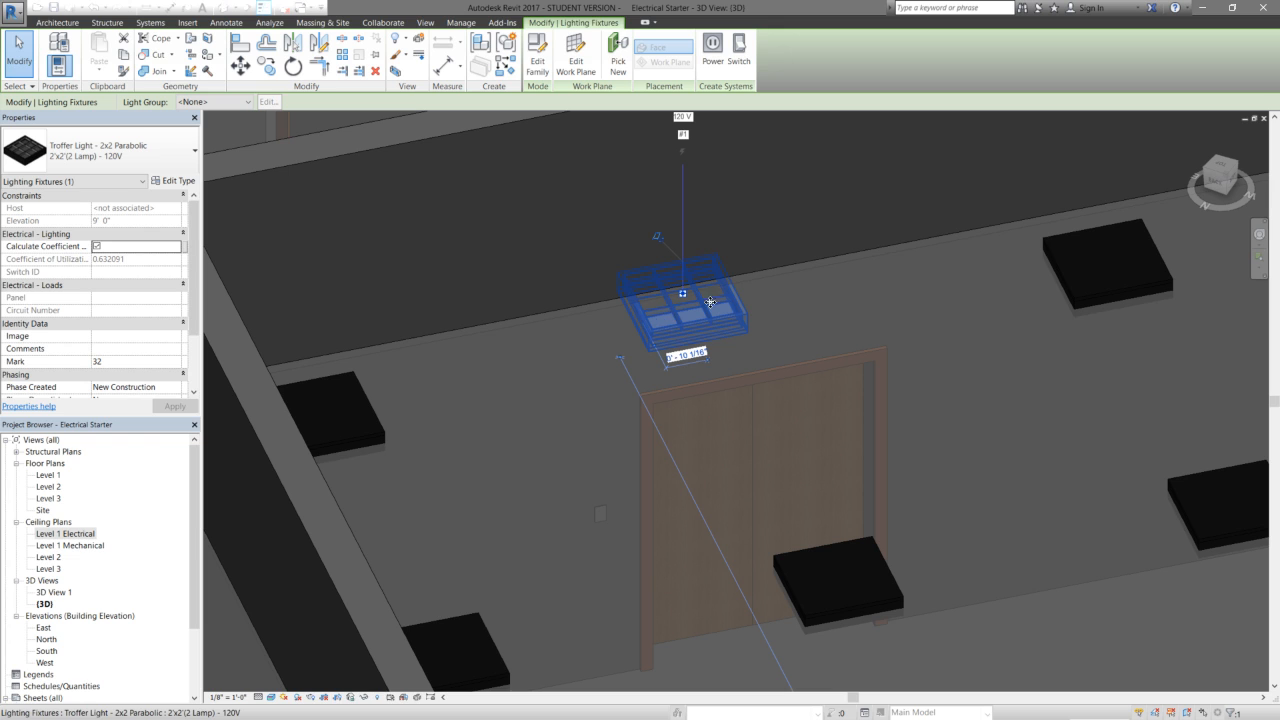
left_click(660, 237)
left_click(680, 233)
scroll(573, 321, "down", 5)
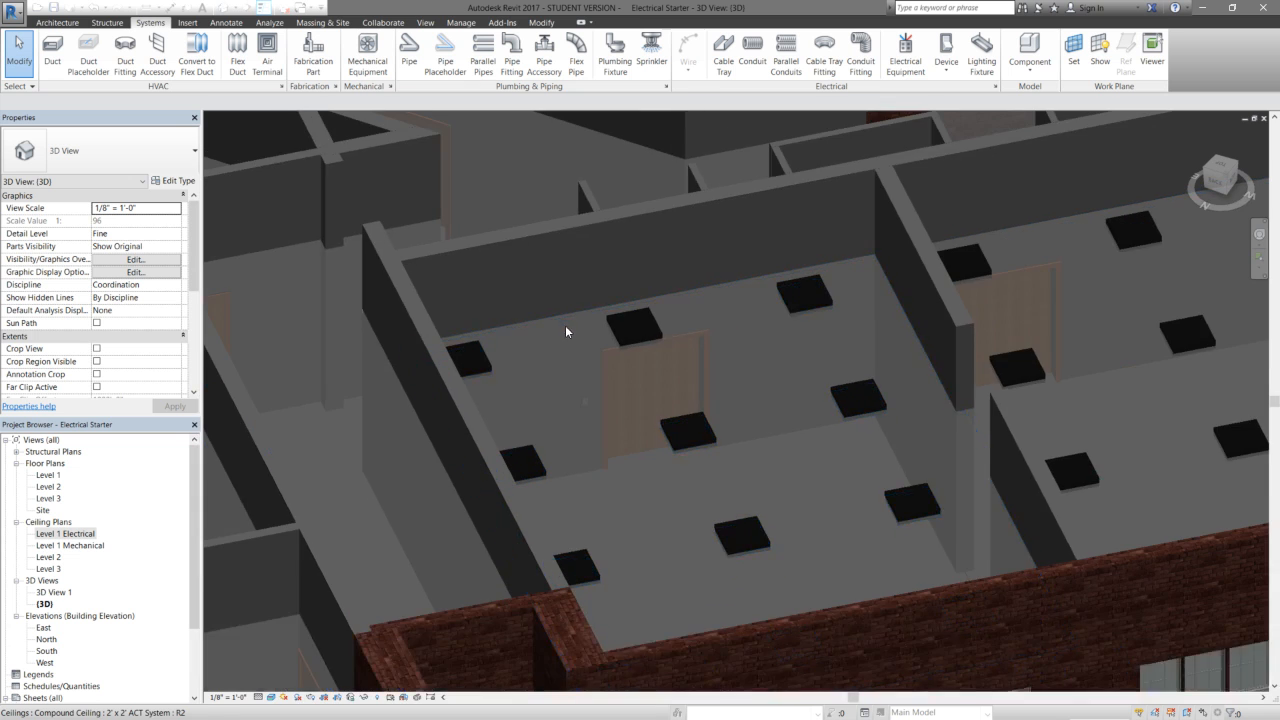
scroll(573, 418, "down", 1)
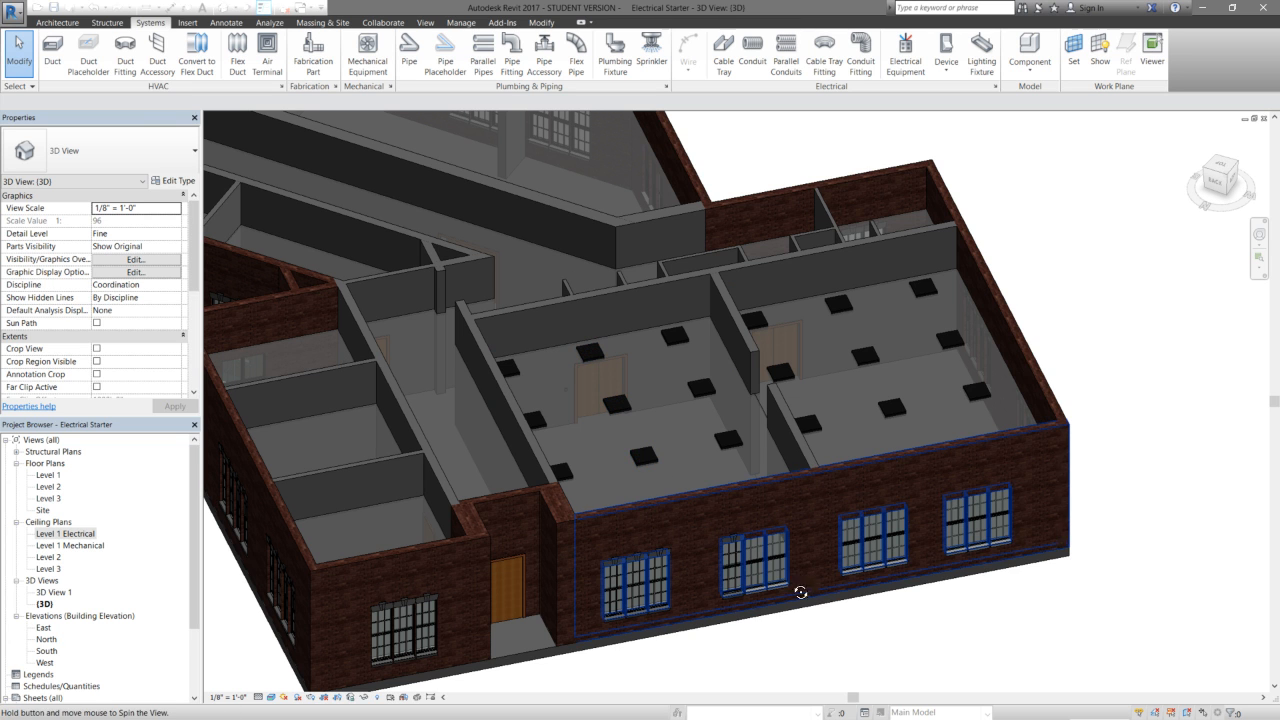
middle_click_drag(800, 592, 631, 568, "shift")
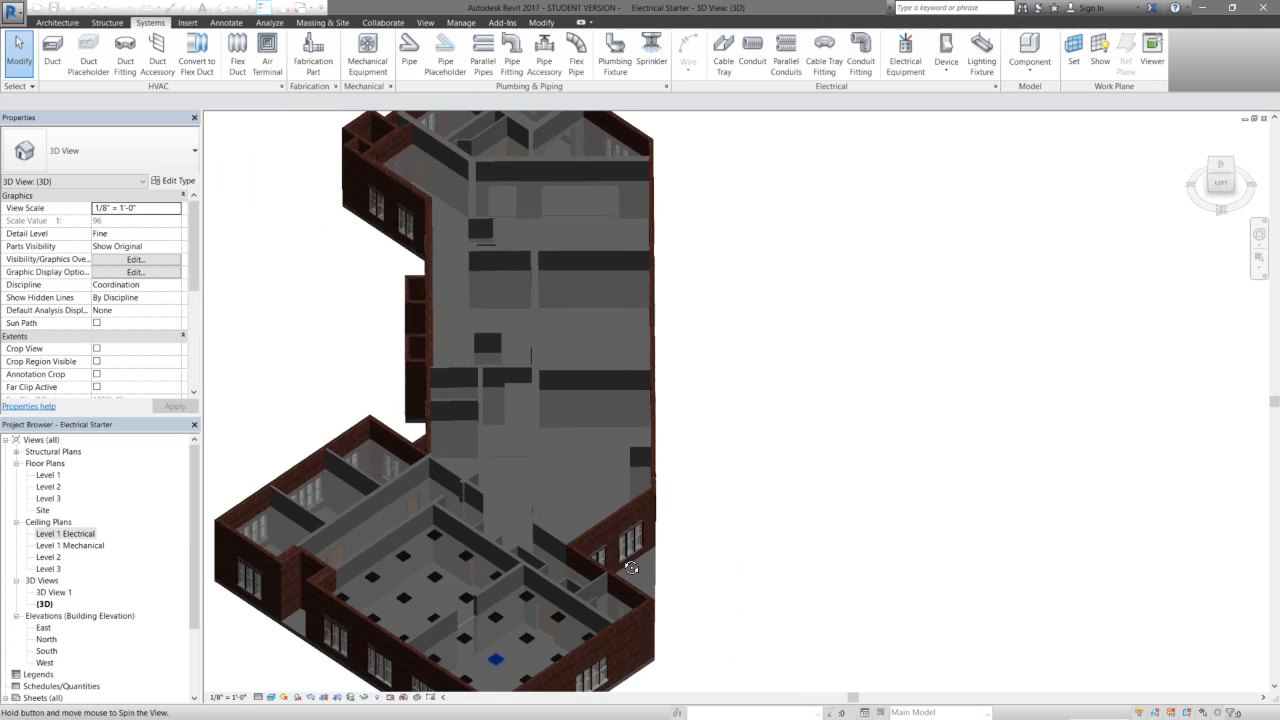
middle_click_drag(1083, 343, 1063, 315, "shift")
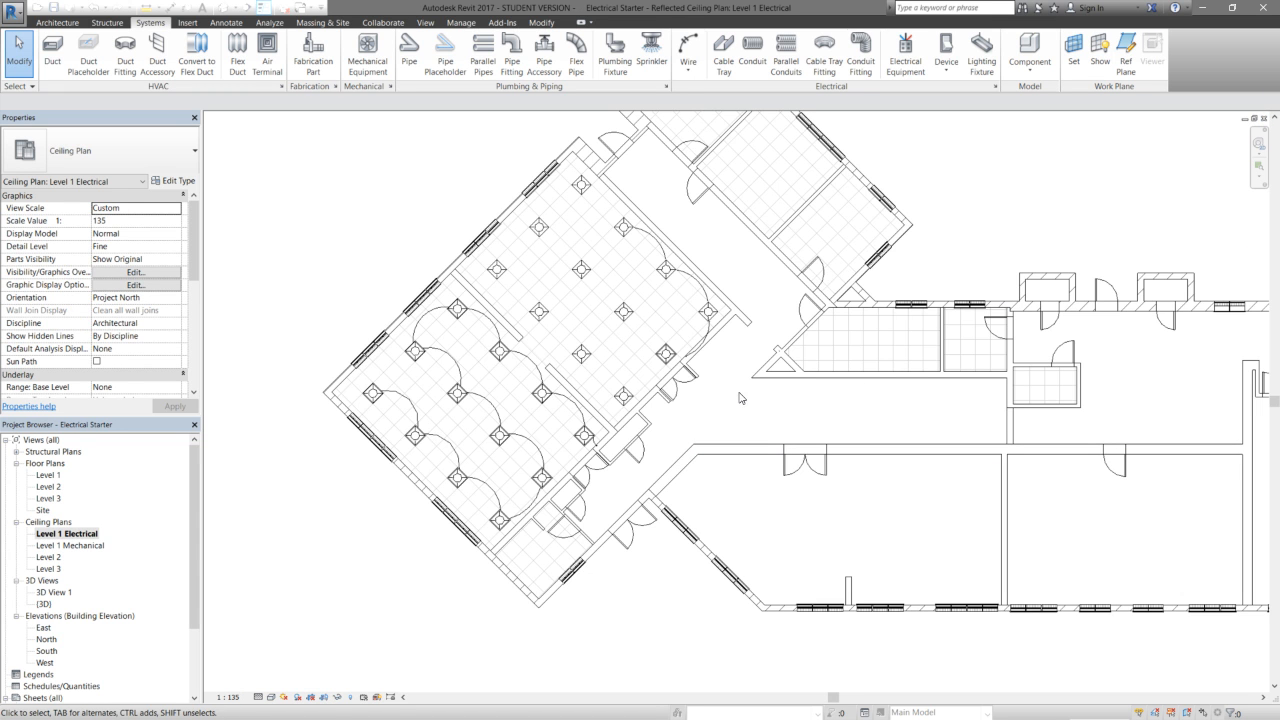
Step: In the Level 1 Electrical ceiling plan, place four 2x2 parabolic troffer lights on the ceiling face of the middle small room
middle_click_drag(739, 394, 678, 509)
scroll(654, 269, "up", 2)
middle_click_drag(598, 270, 488, 292)
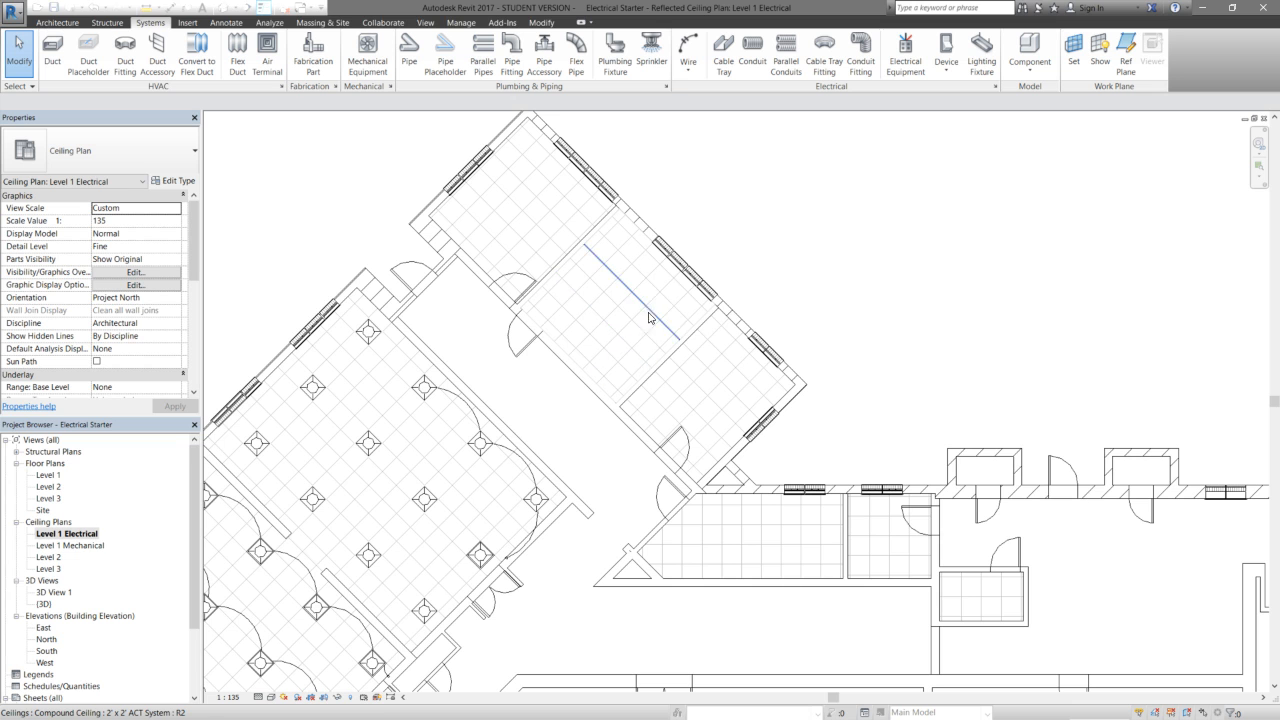
left_click(981, 55)
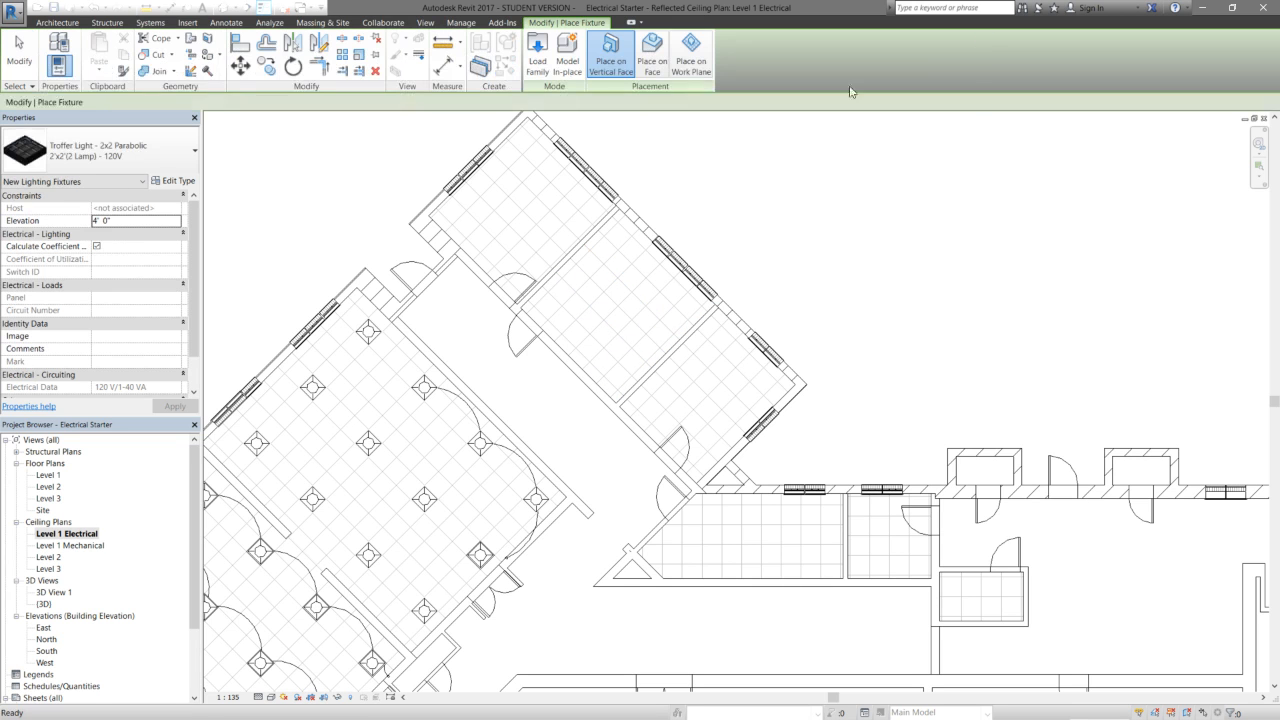
left_click(652, 55)
scroll(615, 297, "up", 2)
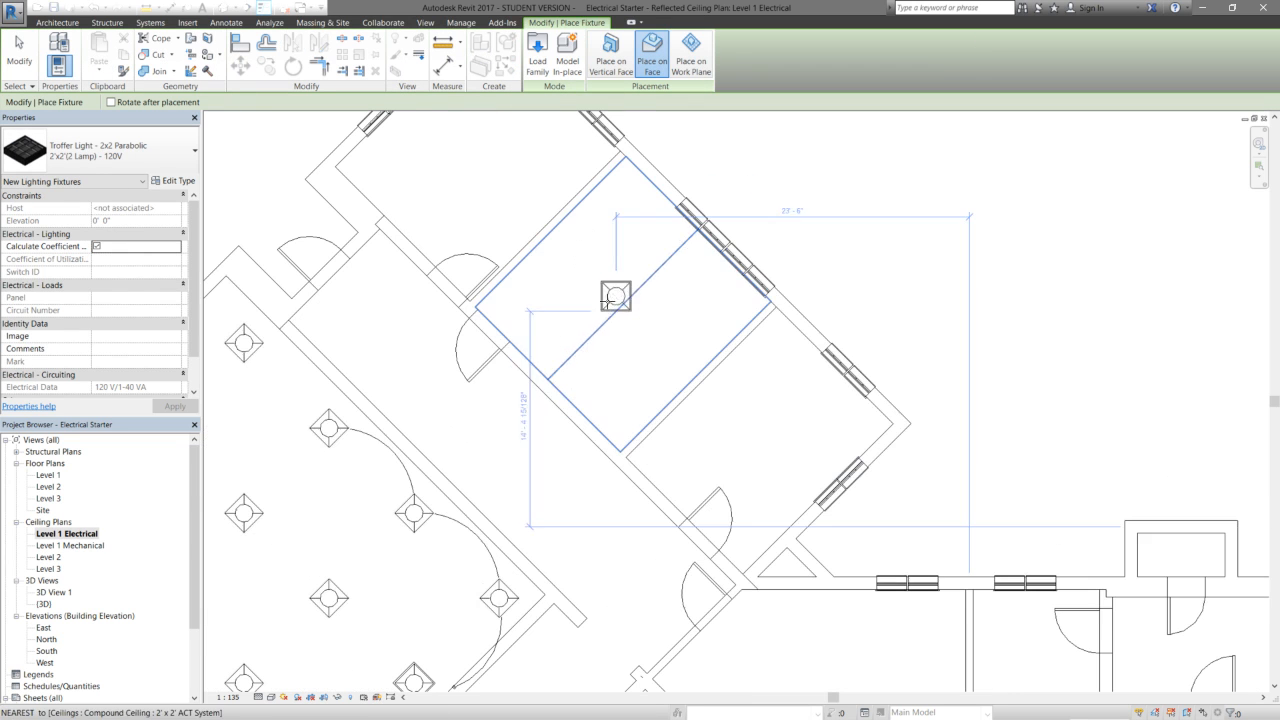
left_click(623, 225)
left_click(691, 306)
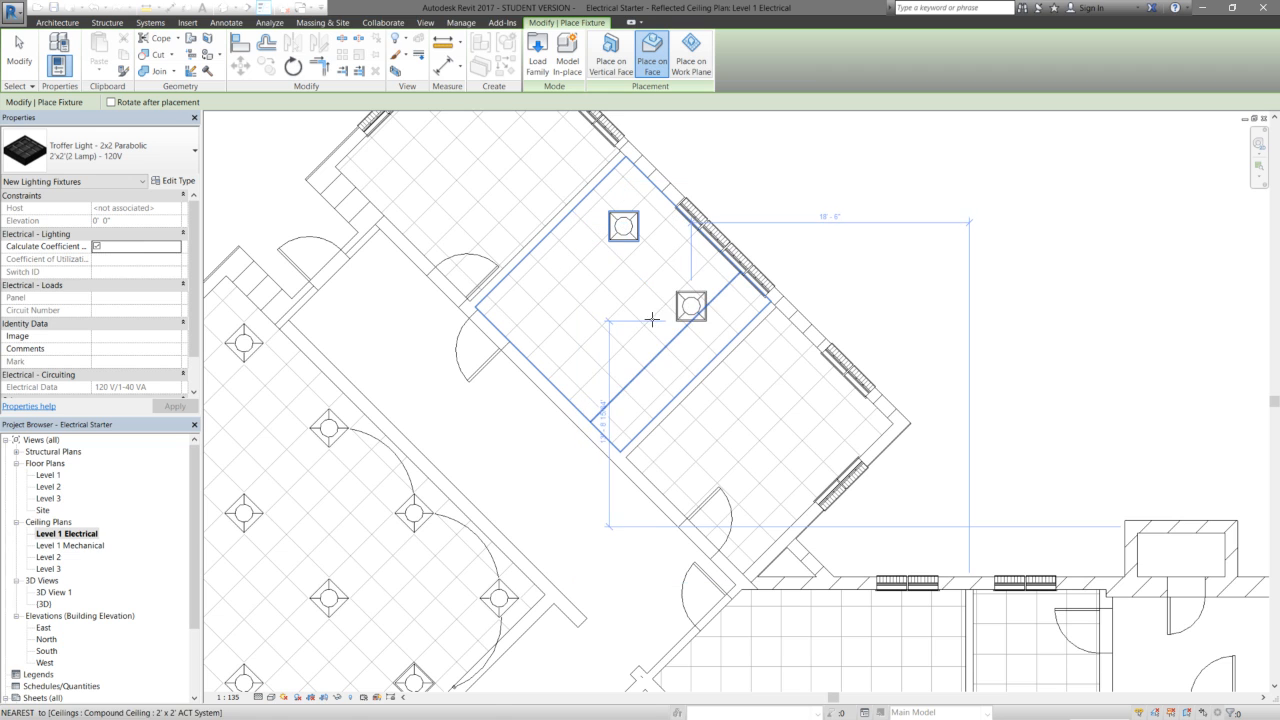
left_click(623, 374)
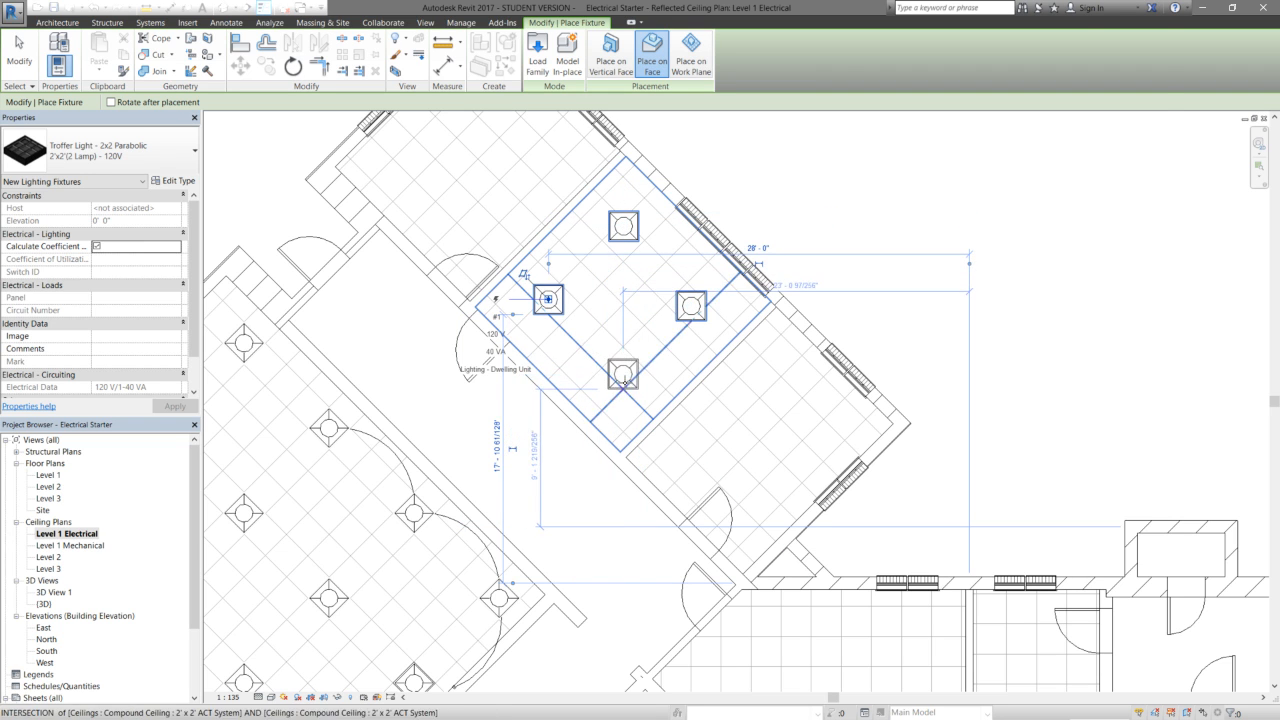
key("Escape")
key("Escape")
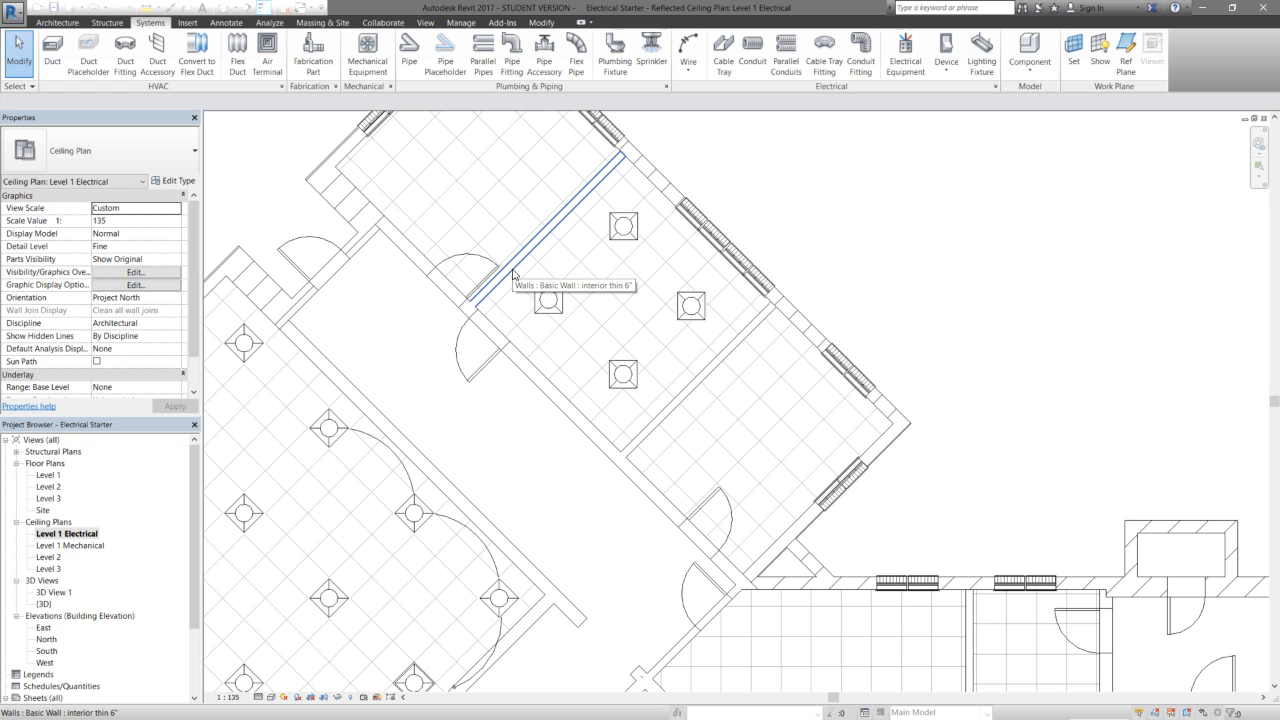
Step: Hide the middle small room's 2' x 2' ACT ceiling element in the Level 1 Electrical ceiling plan
scroll(513, 272, "up", 3)
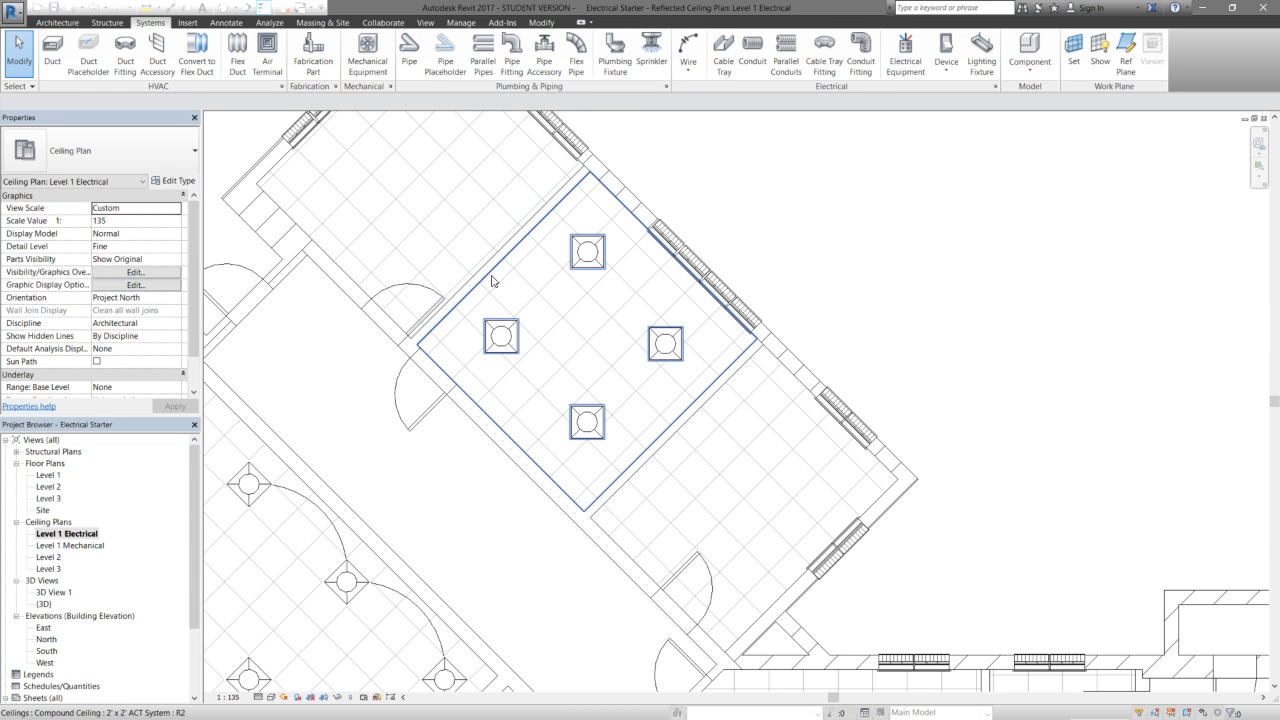
left_click(492, 281)
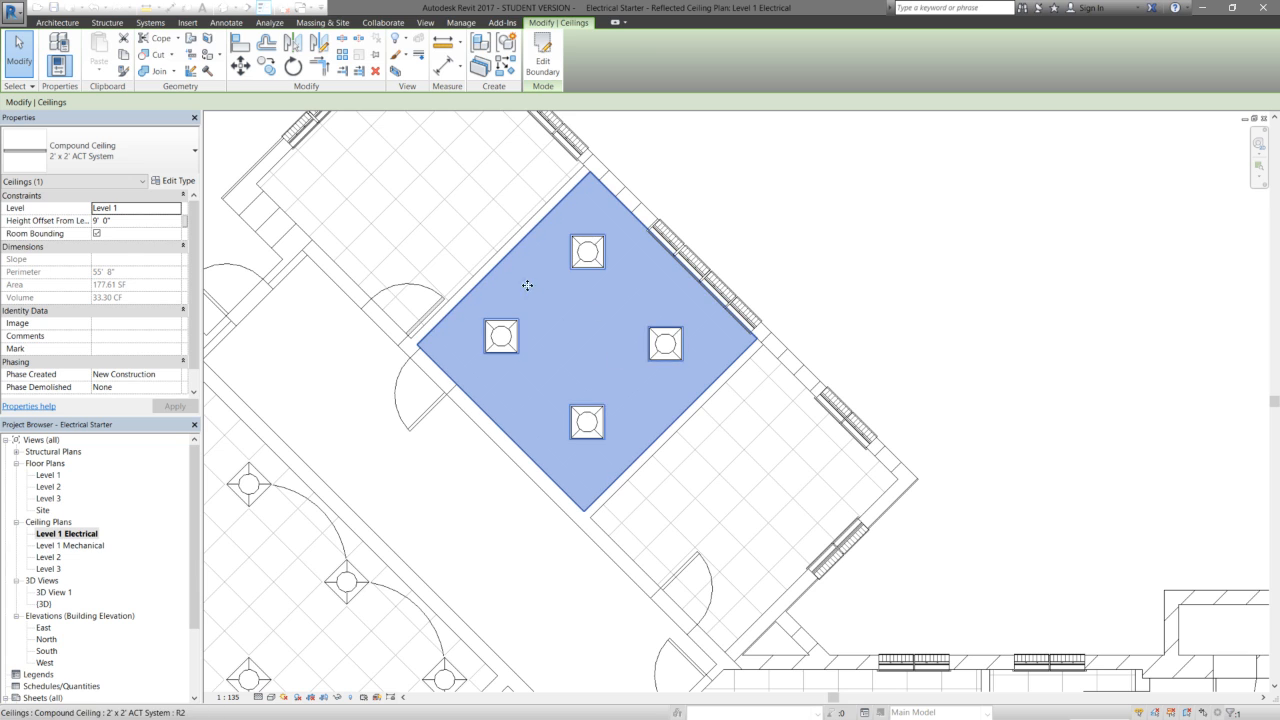
right_click(556, 328)
mouse_move(613, 378)
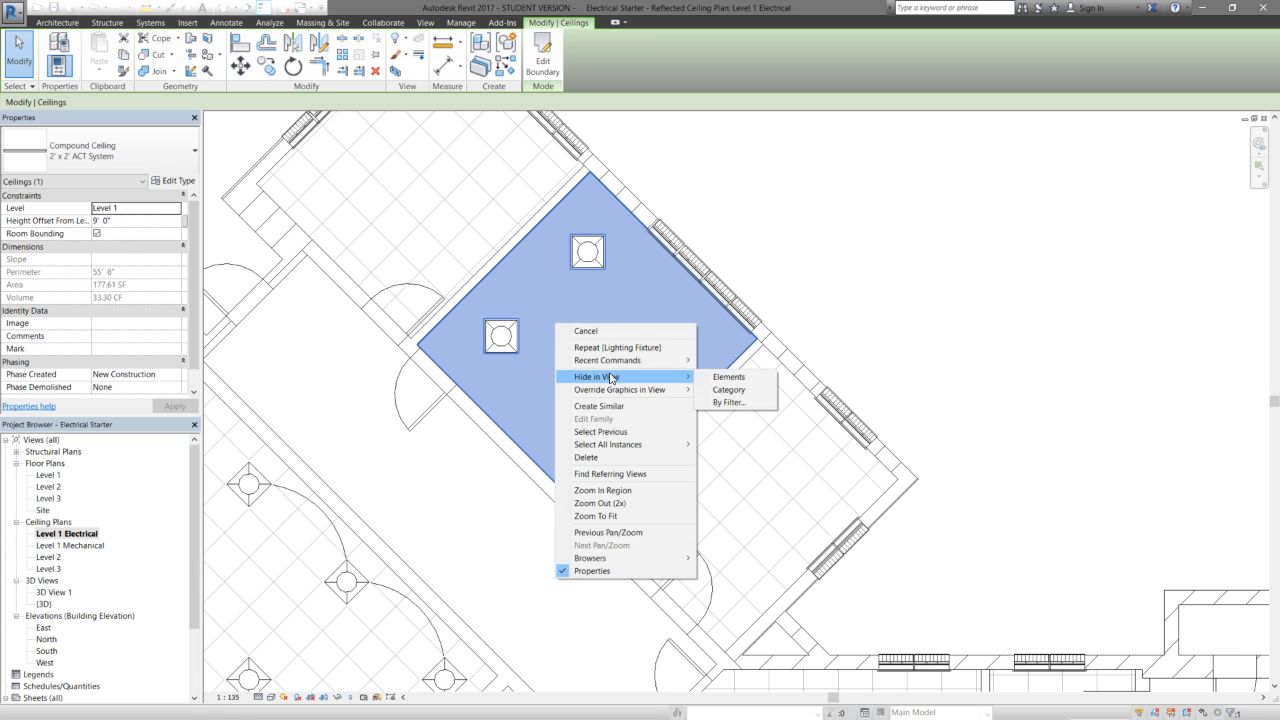
left_click(729, 377)
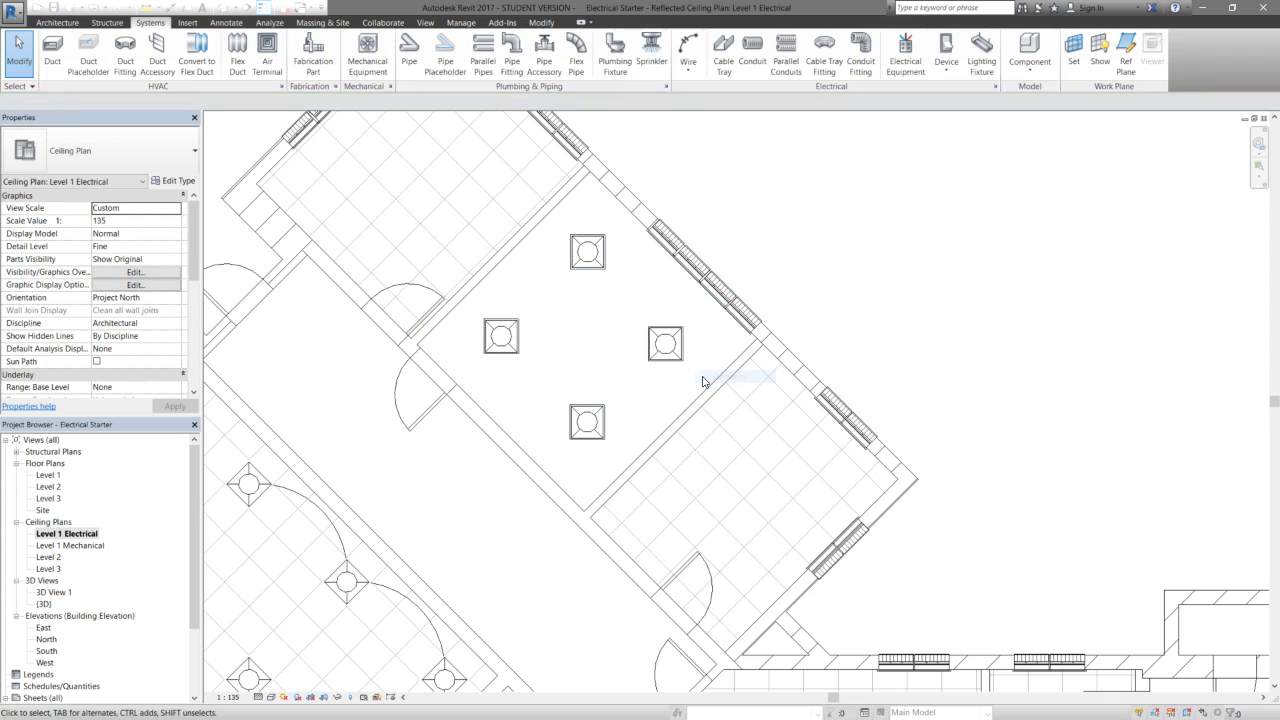
Step: Switch to the 3D view and hide the middle small room's ceiling element there too
scroll(613, 310, "down", 1)
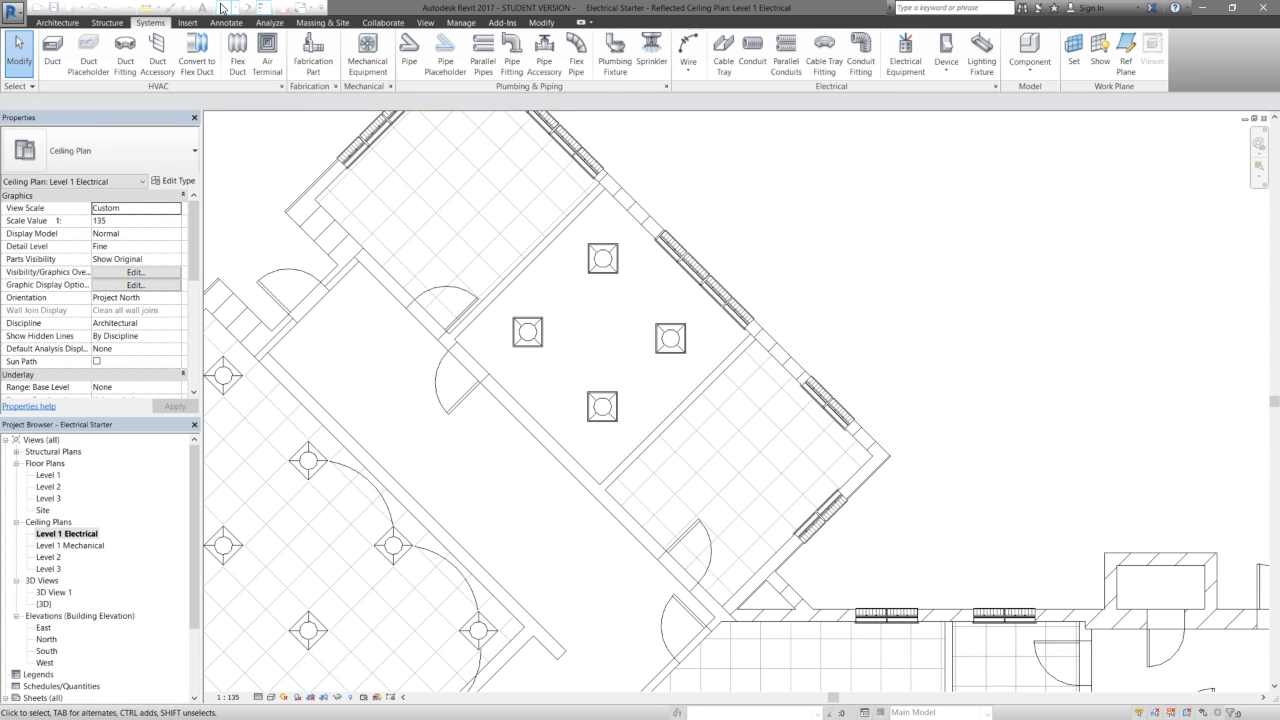
left_click(222, 8)
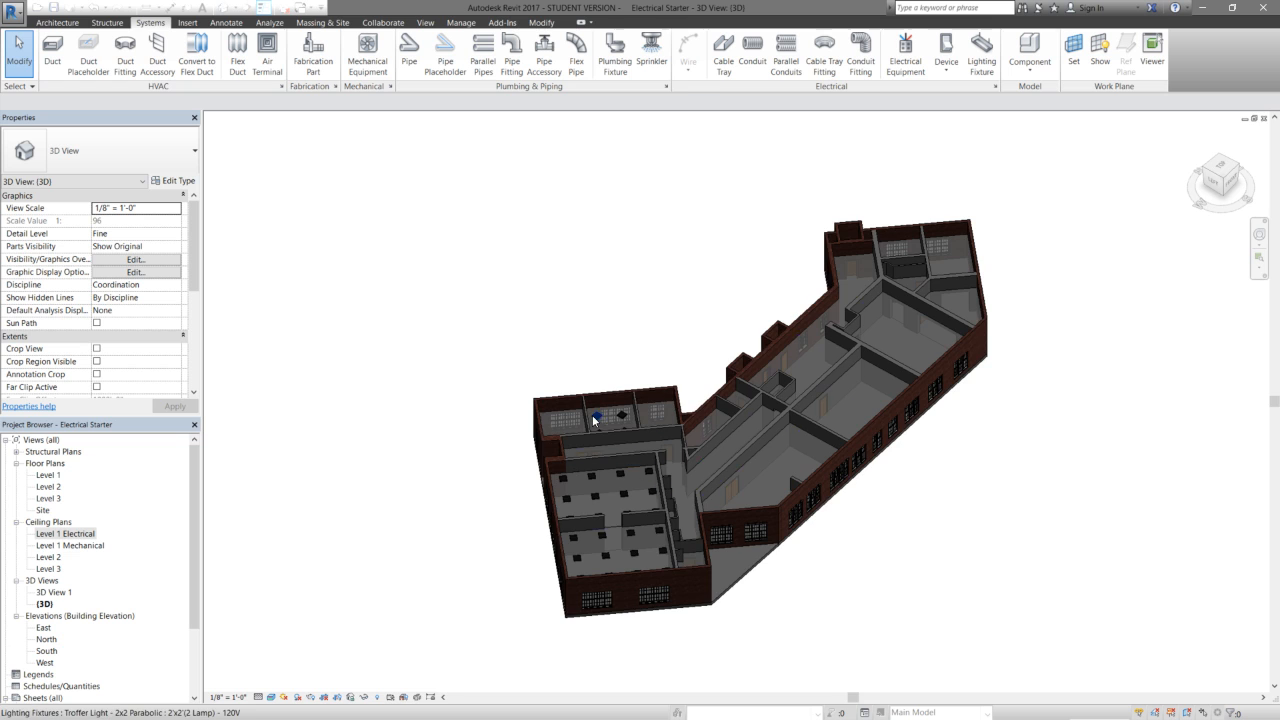
scroll(593, 420, "up", 4)
left_click(608, 397)
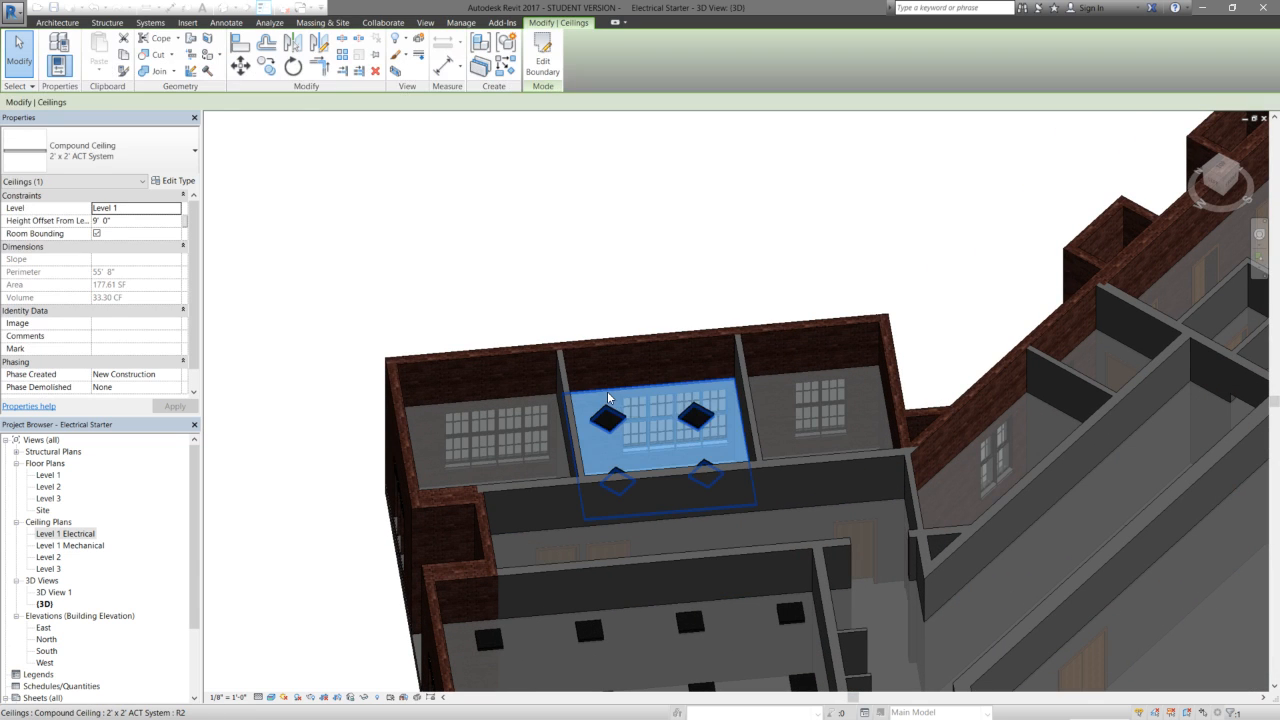
right_click(608, 397)
mouse_move(666, 458)
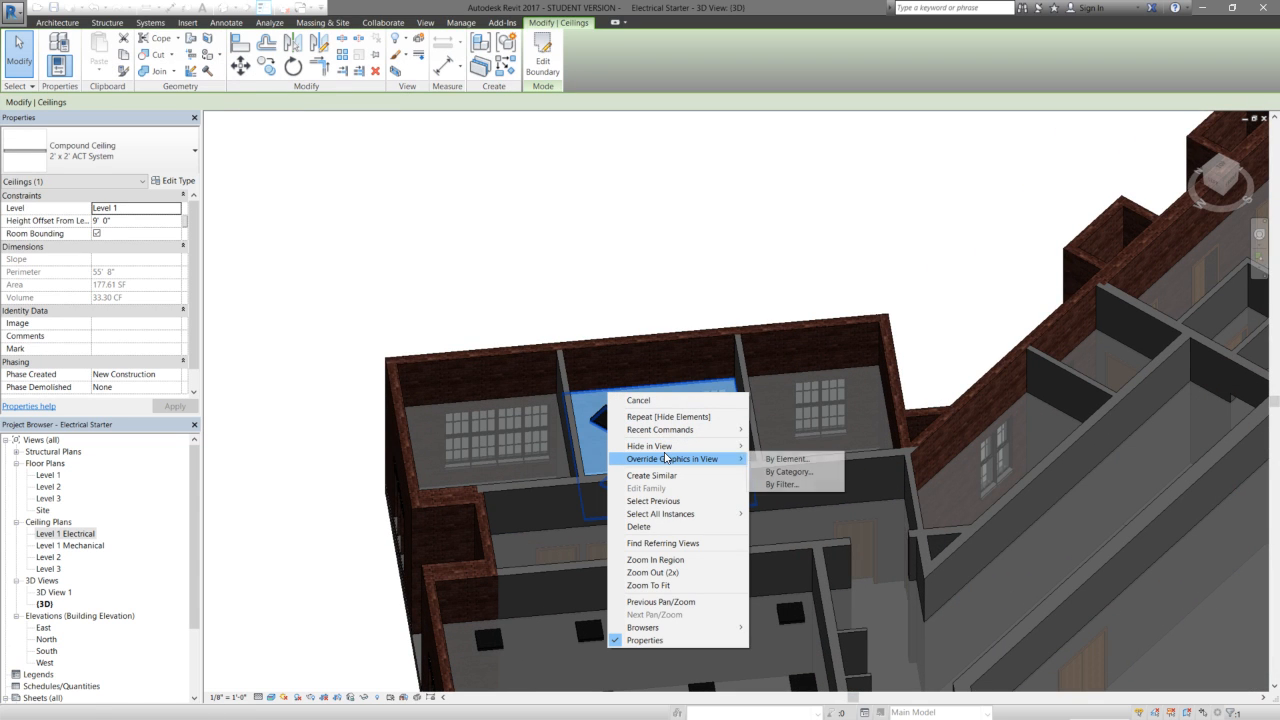
mouse_move(700, 446)
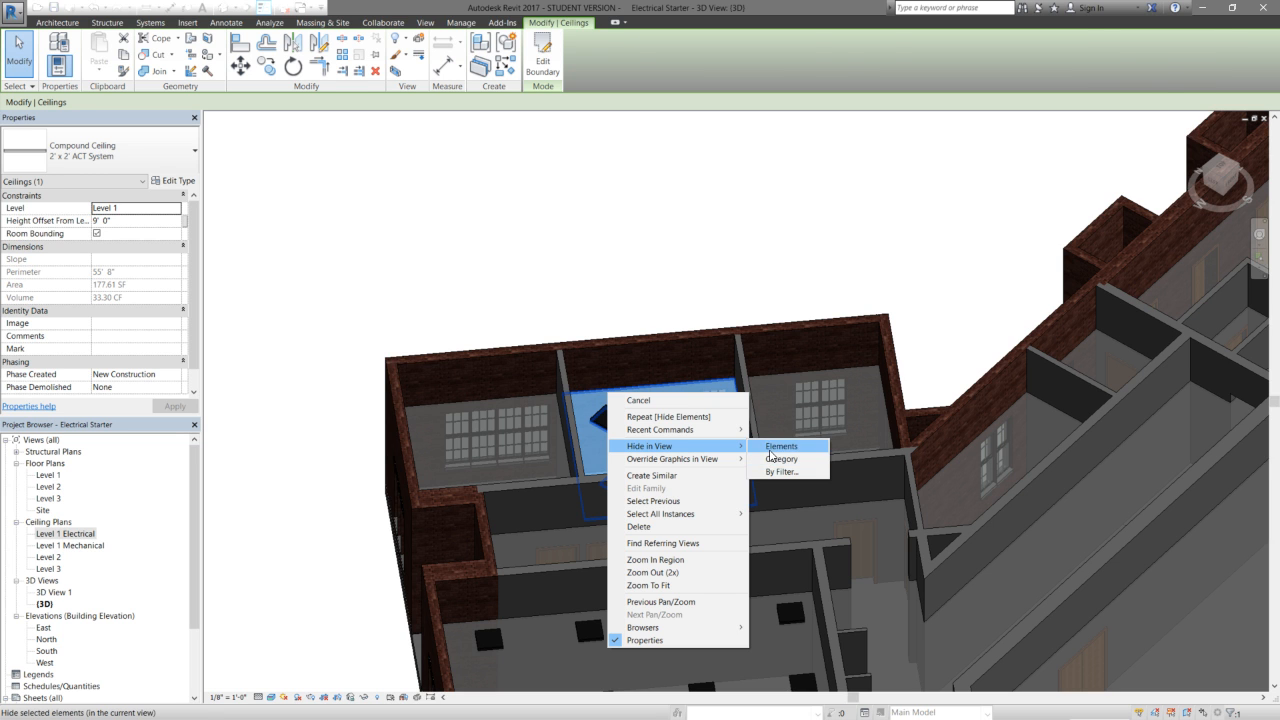
left_click(768, 458)
middle_click_drag(768, 458, 869, 572, "shift")
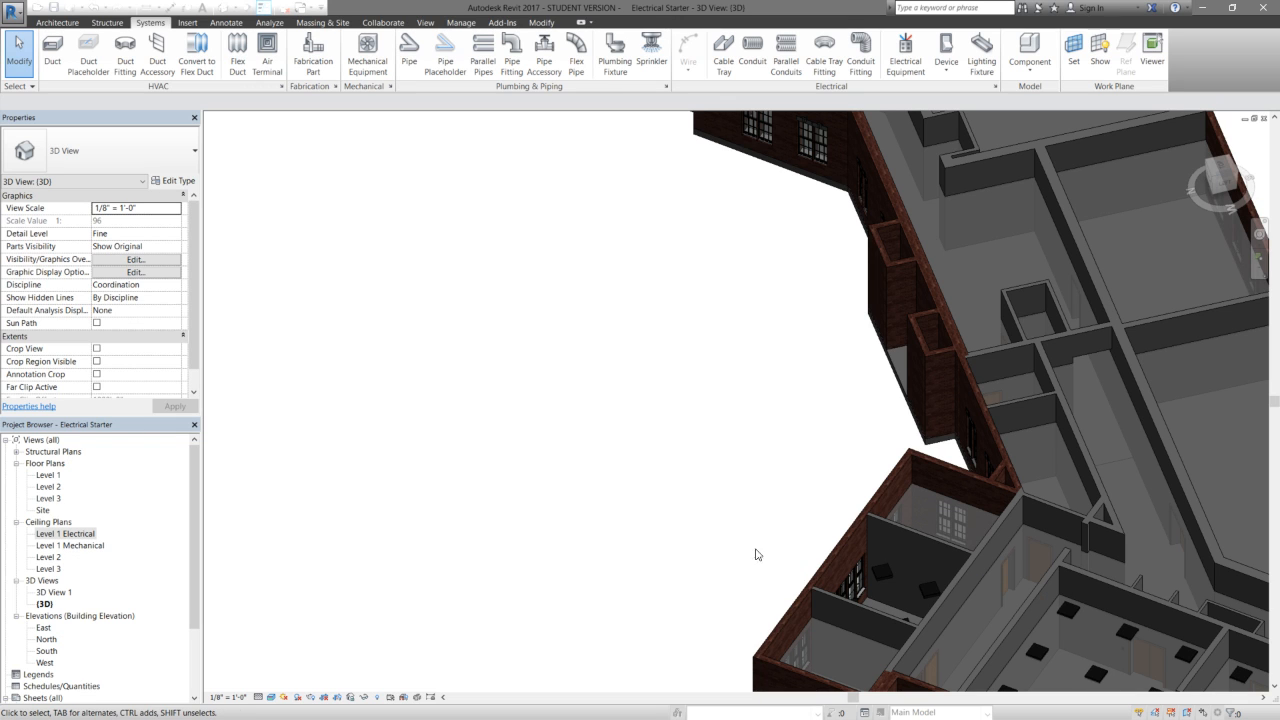
middle_click_drag(757, 554, 853, 570, "shift")
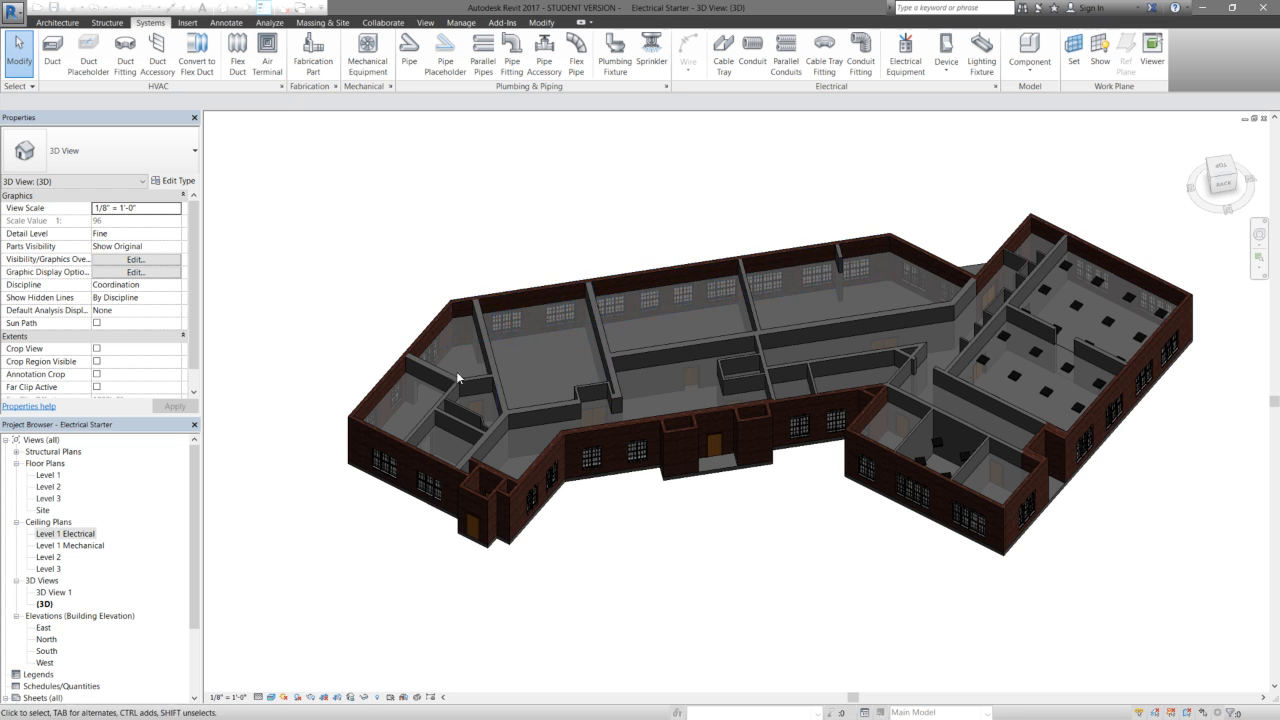
middle_click_drag(919, 552, 790, 533, "shift")
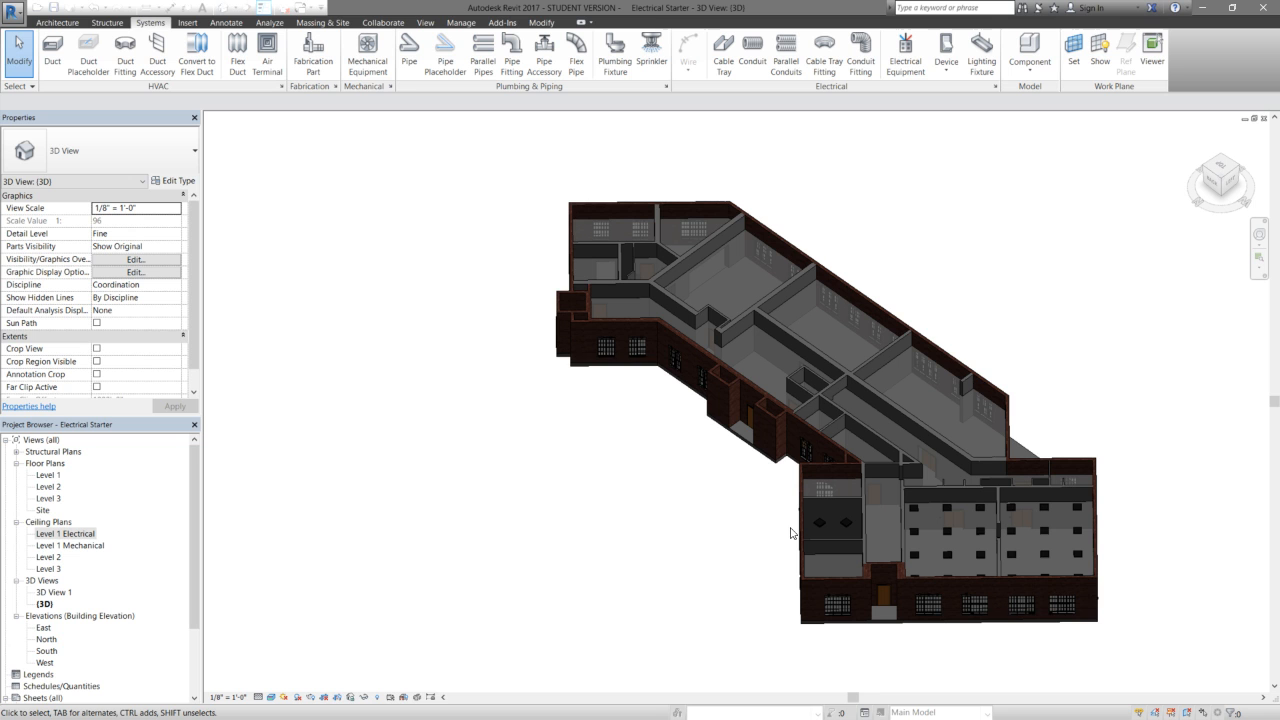
middle_click_drag(661, 555, 814, 566, "shift")
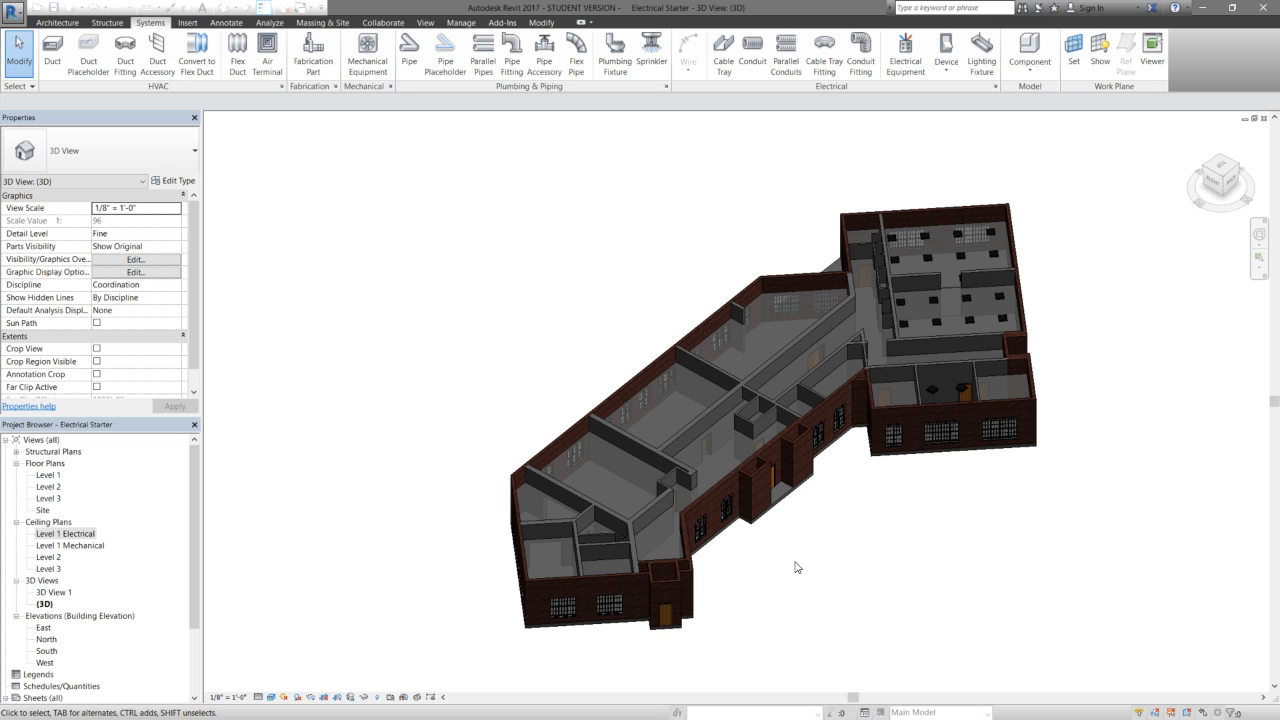
scroll(433, 516, "down", 2)
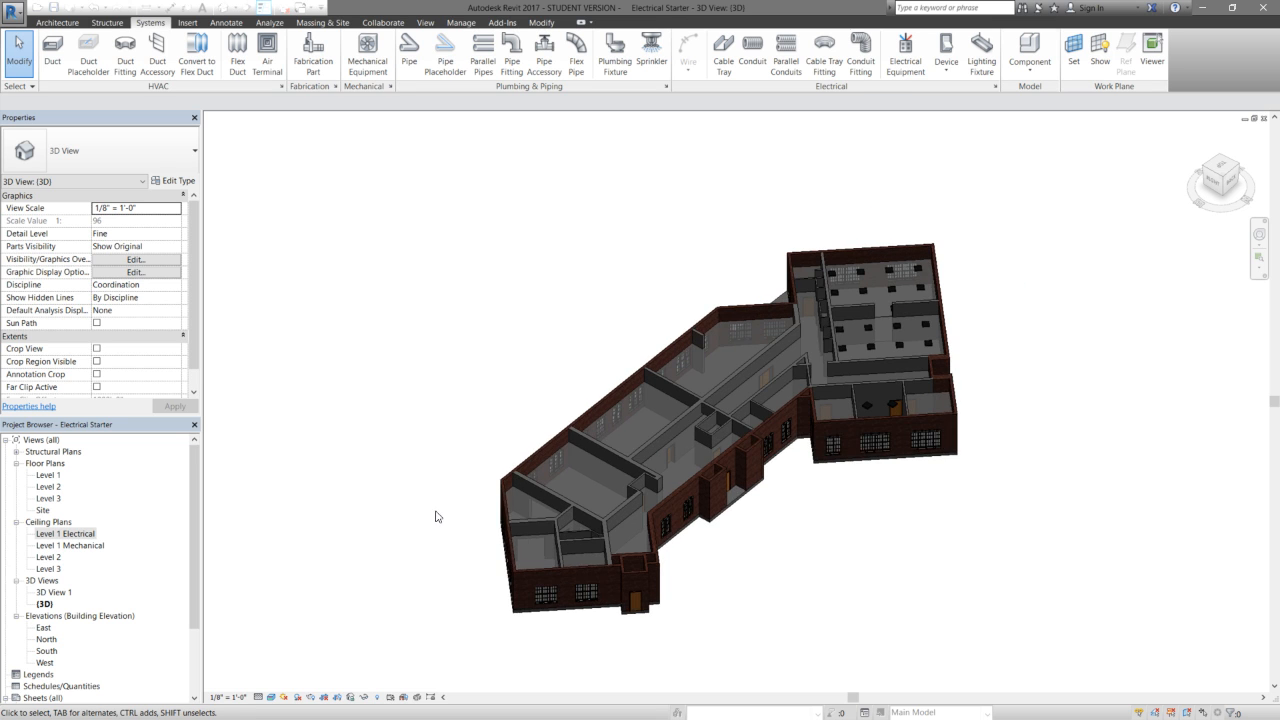